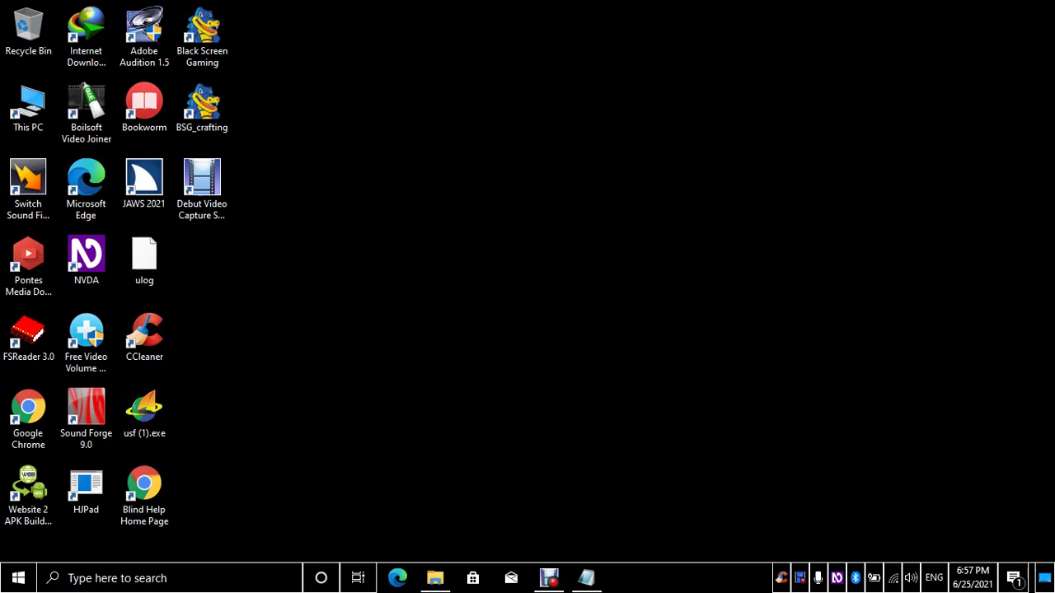
pyautogui.press('super+r')
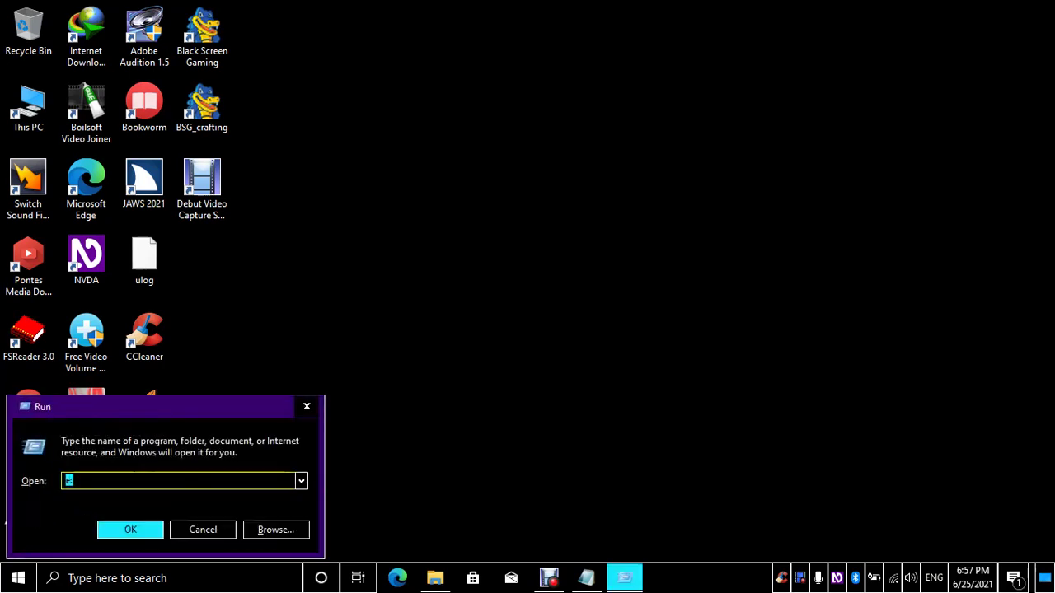
pyautogui.press('Escape')
pyautogui.press('Insert+q')
pyautogui.press('Return')
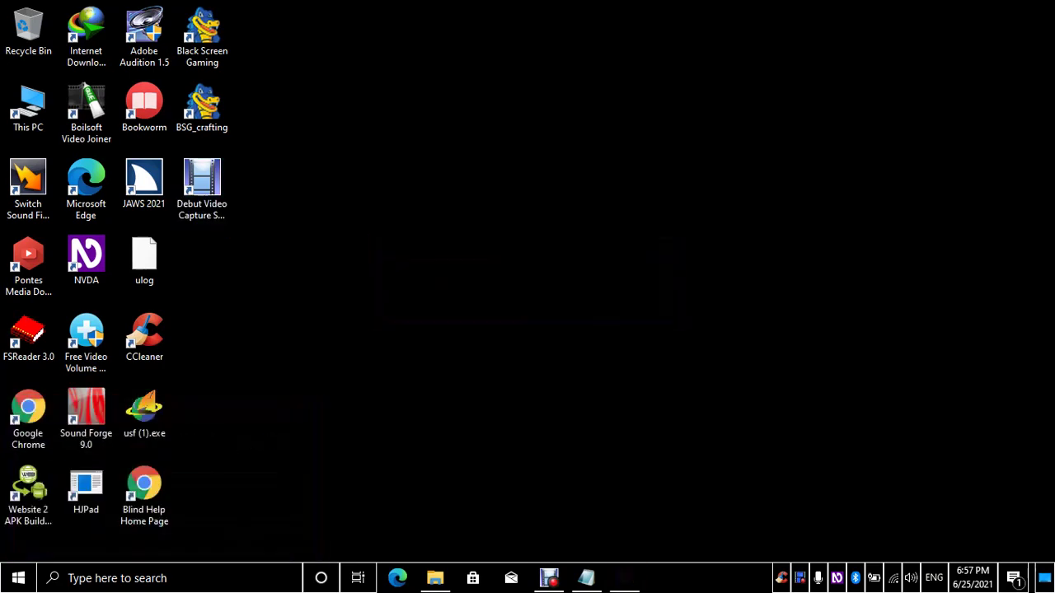
# Open Programs and Features by running appwiz.cpl
pyautogui.press('super+r')
pyautogui.write('ap')
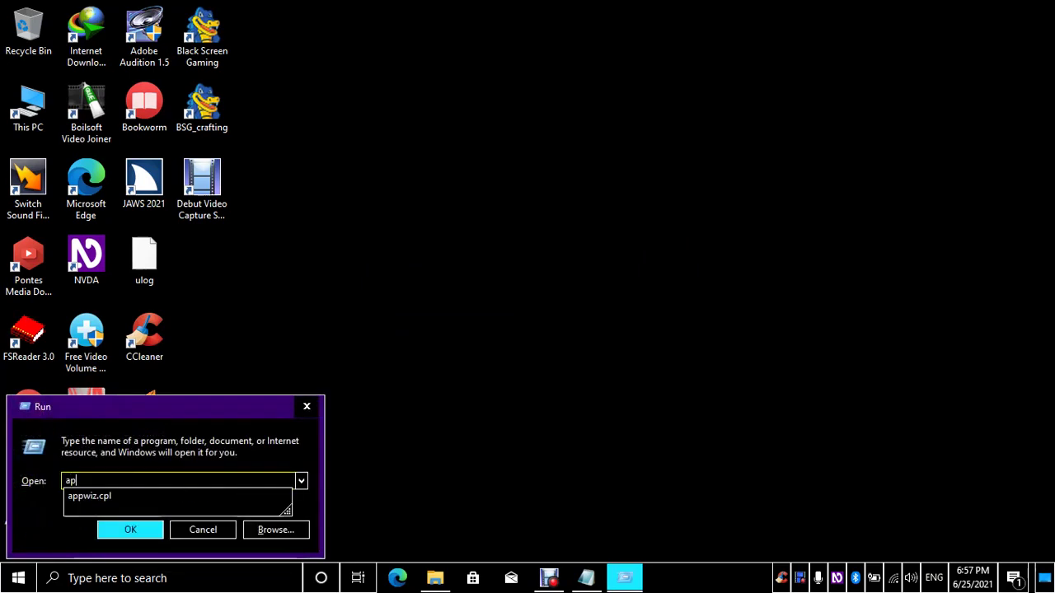
pyautogui.write('pwiz.cpl')
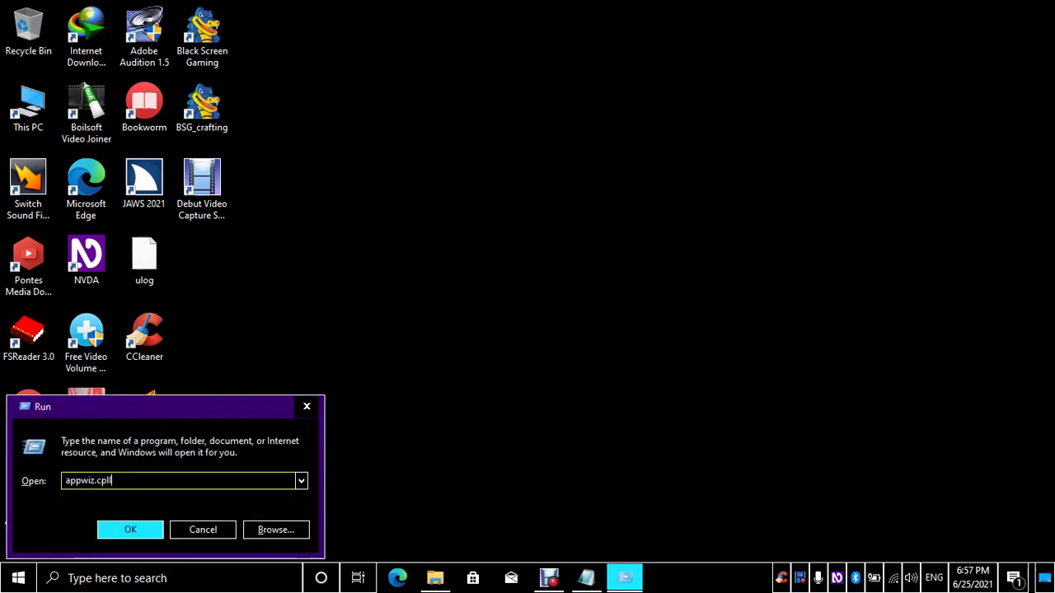
pyautogui.press('Return')
pyautogui.press('super+r')
pyautogui.write('a')
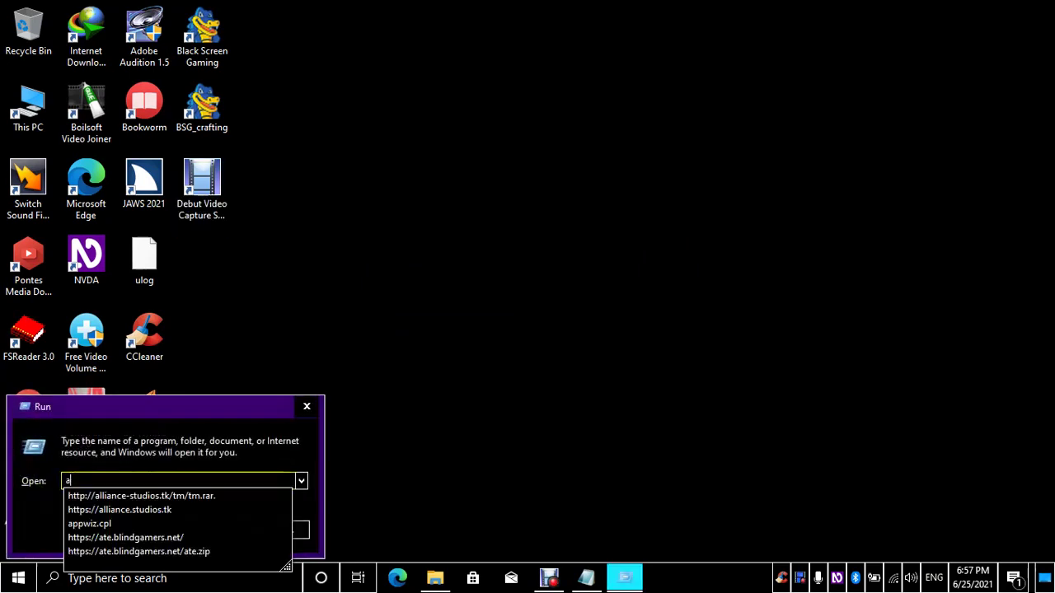
pyautogui.write('ppwiz.cpl')
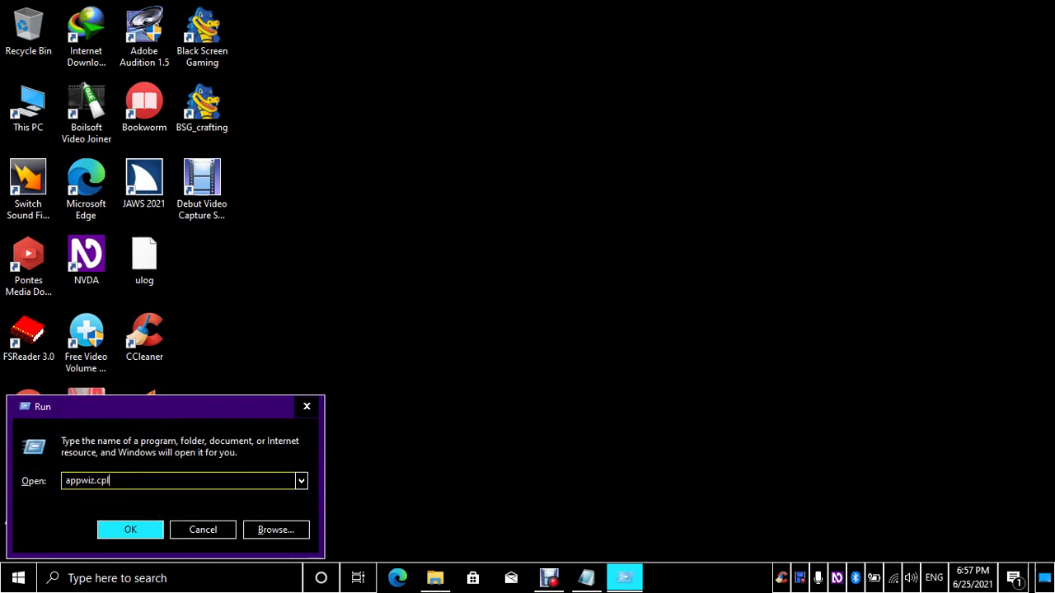
pyautogui.press('Return')
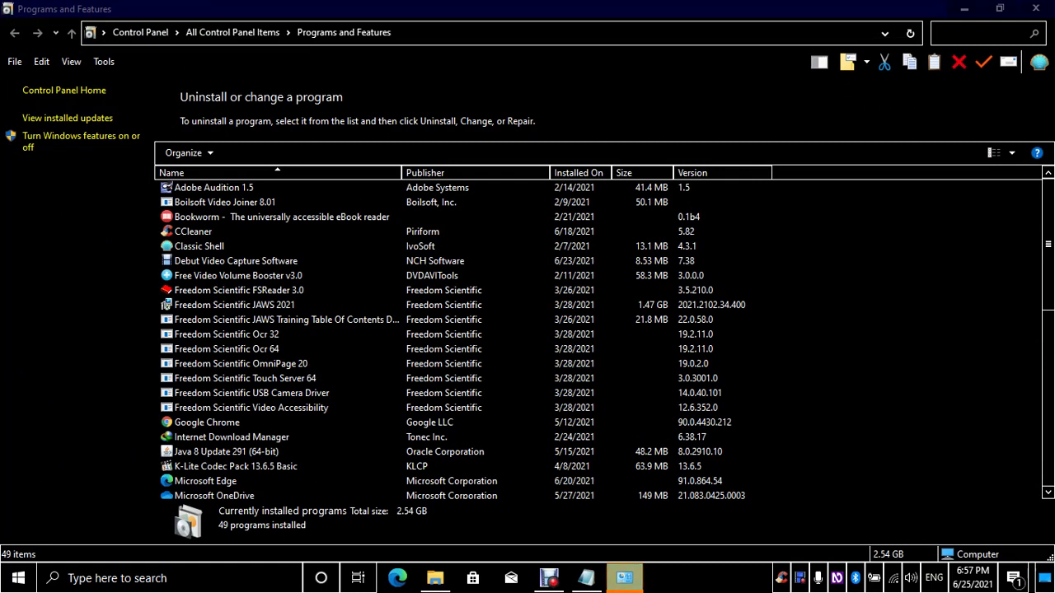
# Switch through the open windows and return to Programs and Features
pyautogui.hotkey('alt', 'Tab')
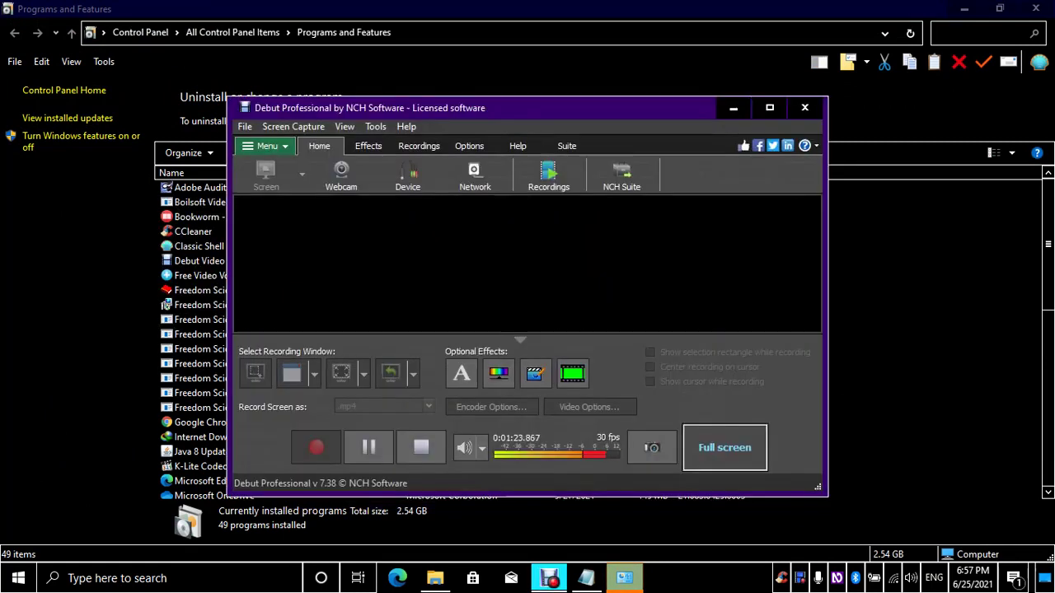
pyautogui.hotkey('alt', 'Tab')
pyautogui.hotkey('alt', 'Tab')
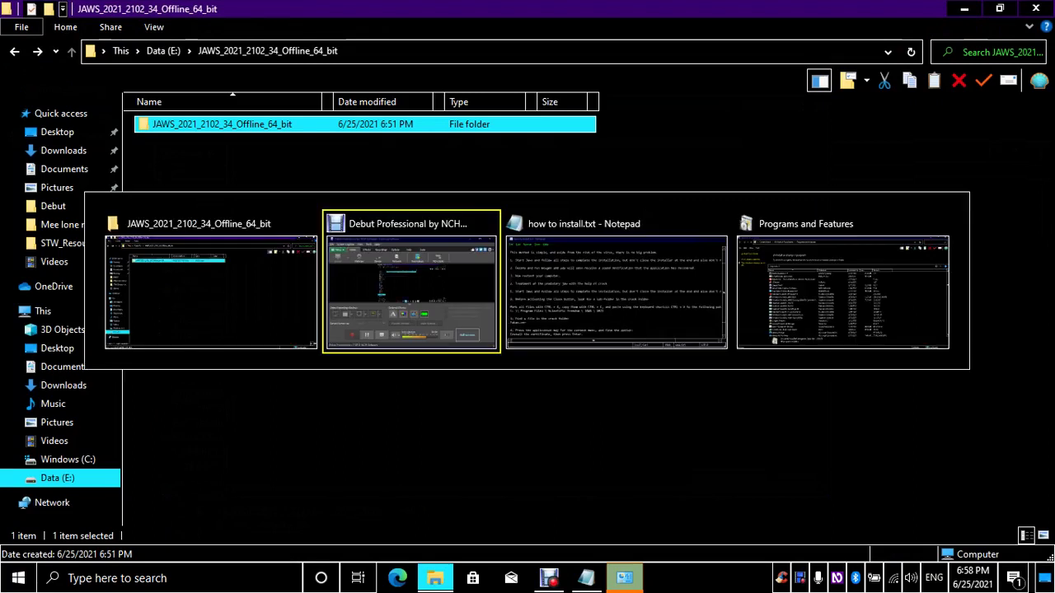
pyautogui.hotkey('alt', 'Tab')
pyautogui.hotkey('alt', 'Tab')
pyautogui.hotkey('alt', 'Tab')
pyautogui.hotkey('alt', 'shift', 'Tab')
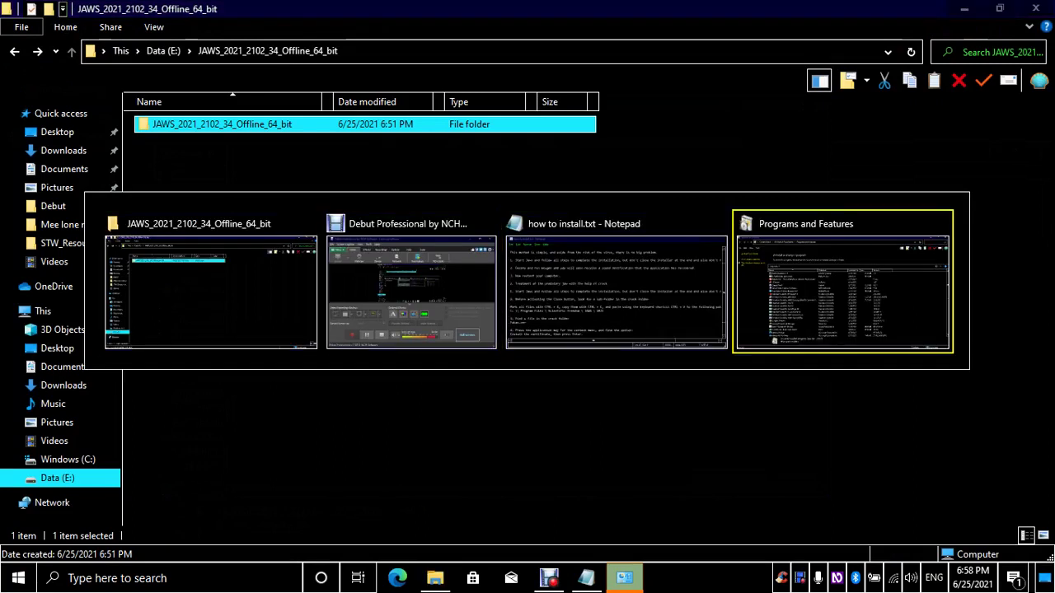
# Launch the uninstaller for Freedom Scientific JAWS 2021 from the installed programs list
pyautogui.press('f')
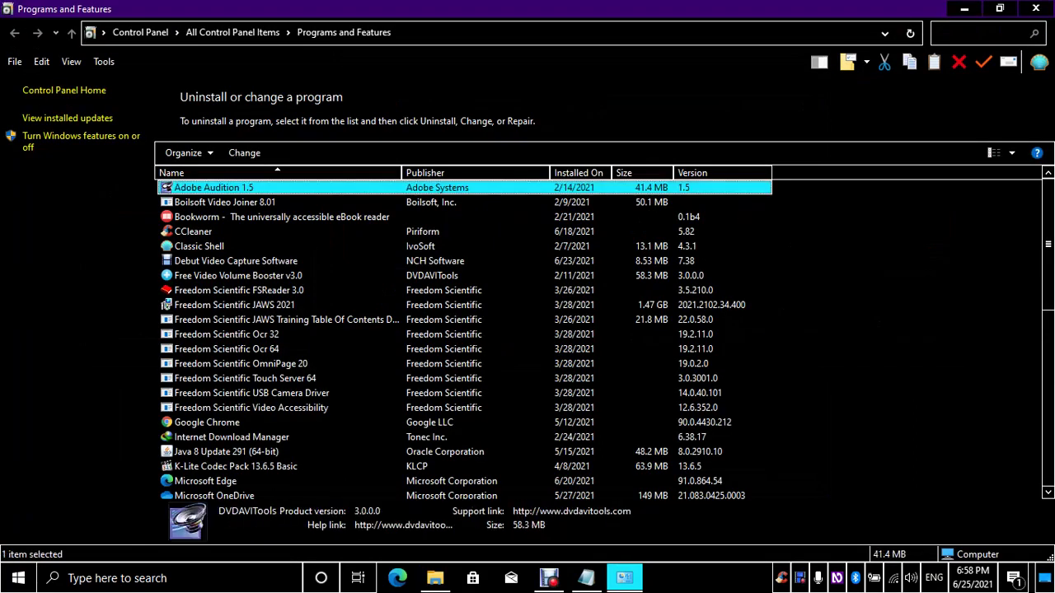
pyautogui.press('Down')
pyautogui.press('Down')
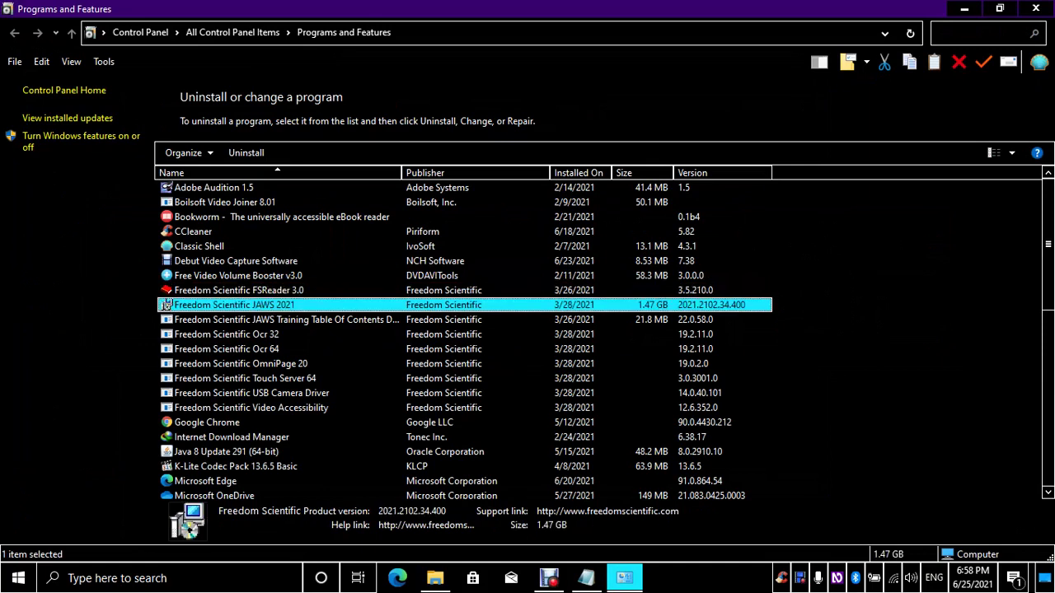
pyautogui.press('Up')
pyautogui.press('Down')
pyautogui.press('Up')
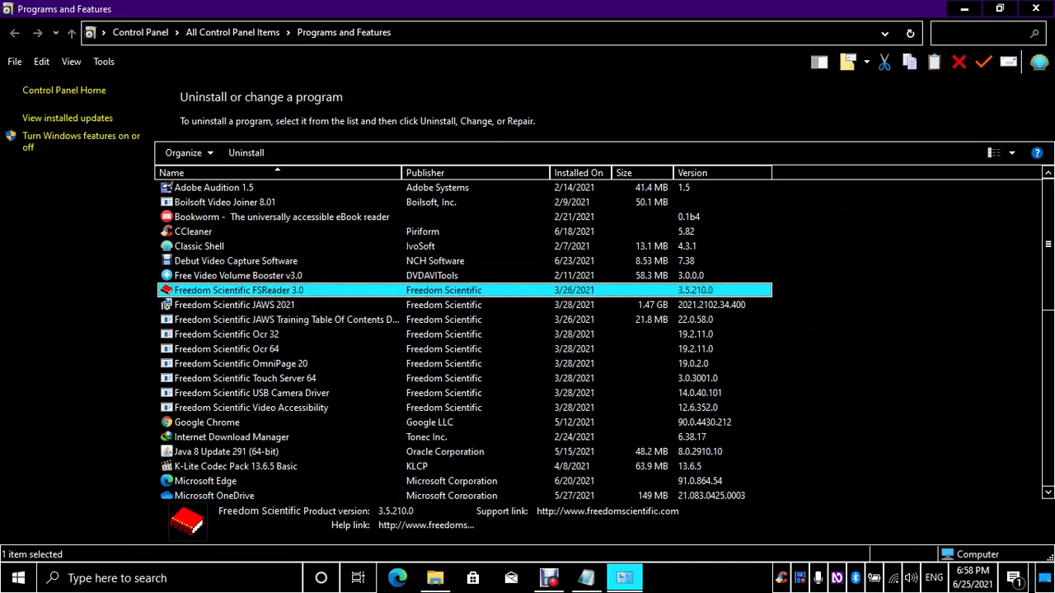
pyautogui.press('Down')
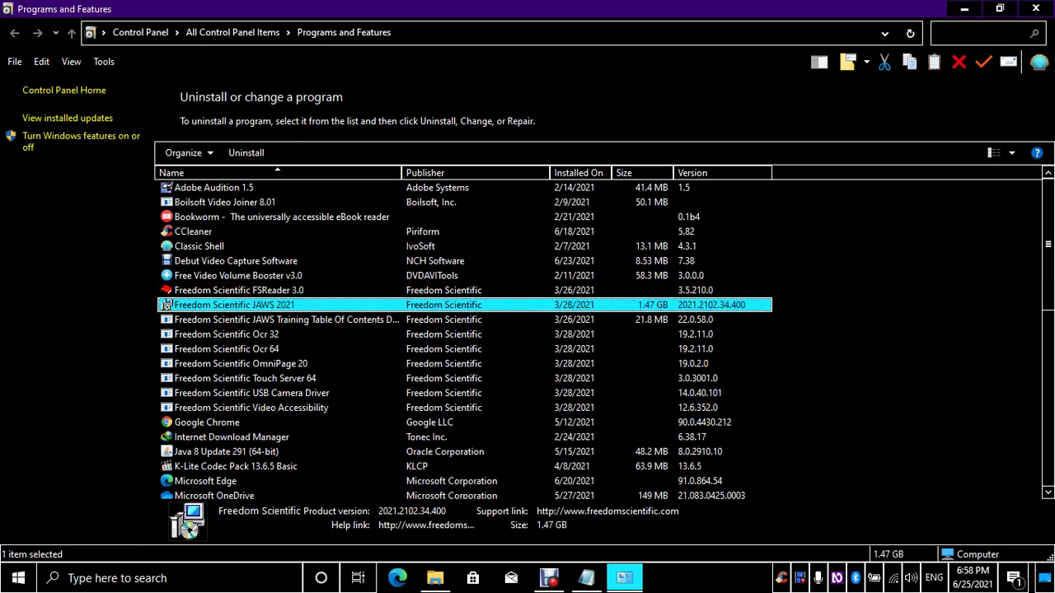
pyautogui.press('Up')
pyautogui.press('Down')
pyautogui.press('Return')
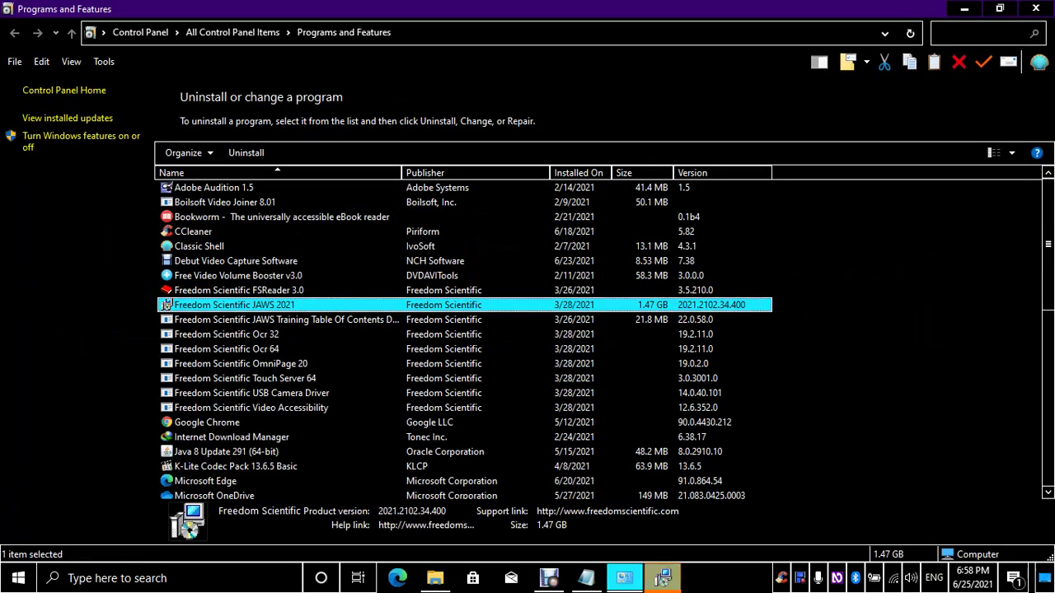
# Switch to the how to install.txt document in Notepad and close it
pyautogui.hotkey('alt', 'Tab')
pyautogui.hotkey('alt', 'Tab')
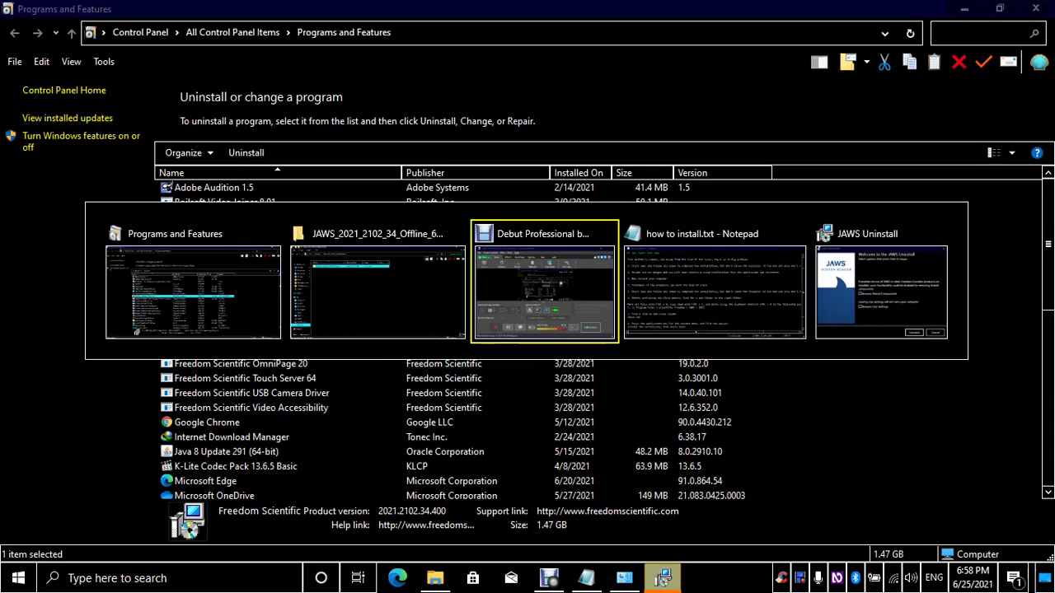
pyautogui.hotkey('alt', 'Tab')
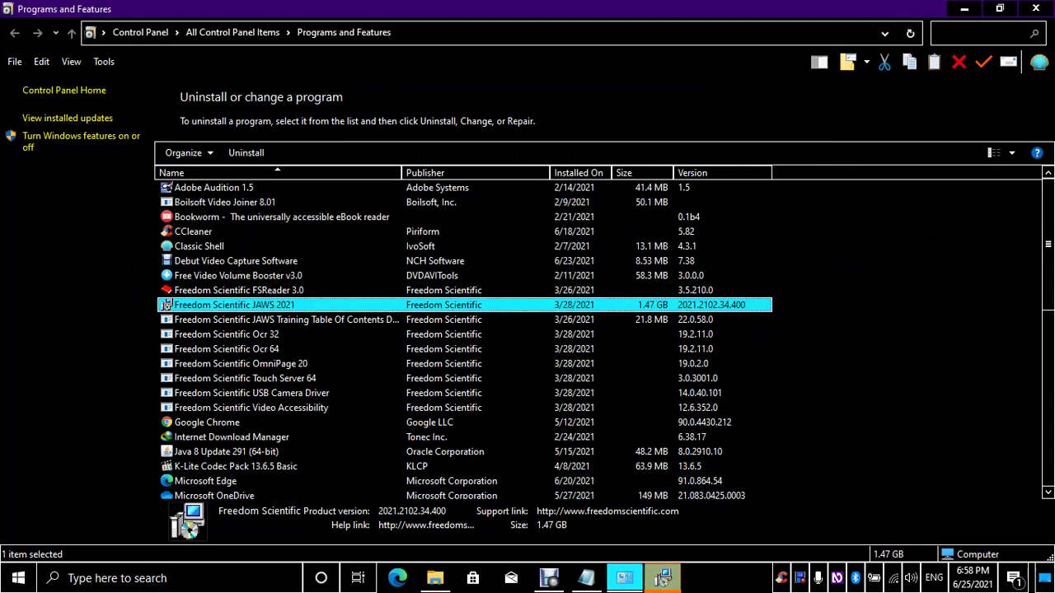
pyautogui.hotkey('alt', 'Tab')
pyautogui.hotkey('alt', 'Tab')
pyautogui.hotkey('alt', 'Tab')
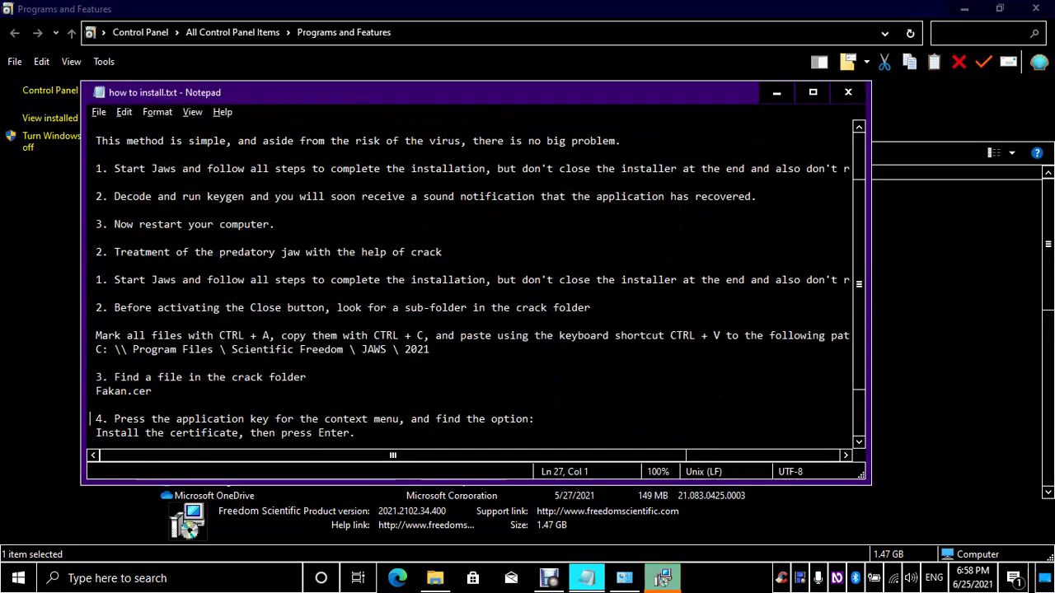
pyautogui.hotkey('alt', 'Tab')
pyautogui.hotkey('alt', 'Tab')
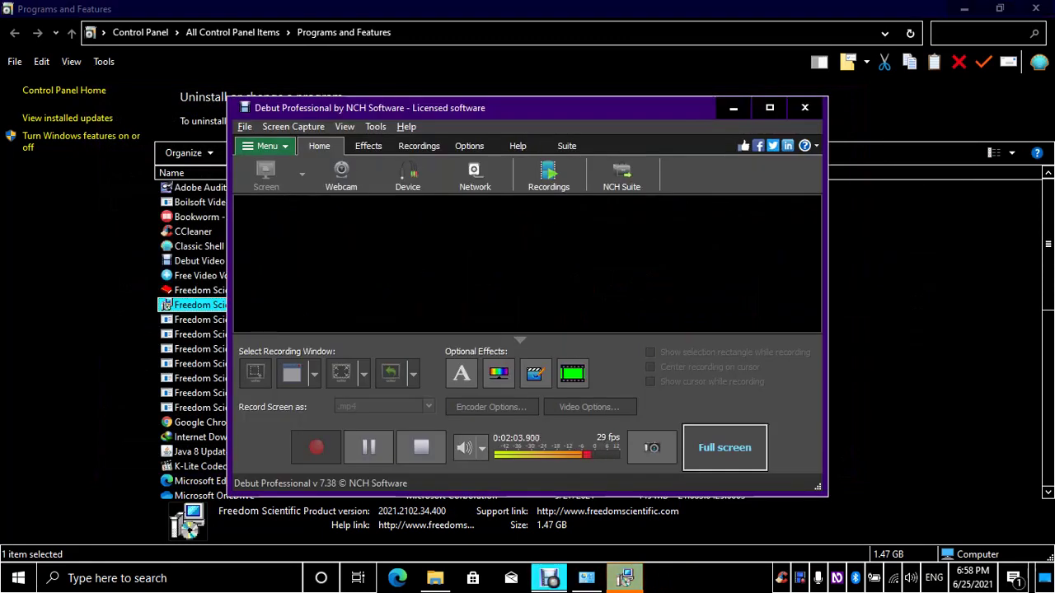
# Close the JAWS_2021_2102_34_Offline_64_bit folder window
pyautogui.hotkey('alt', 'Tab')
pyautogui.hotkey('alt', 'Tab')
pyautogui.hotkey('alt', 'Tab')
pyautogui.hotkey('alt', 'Tab')
pyautogui.hotkey('alt', 'Tab')
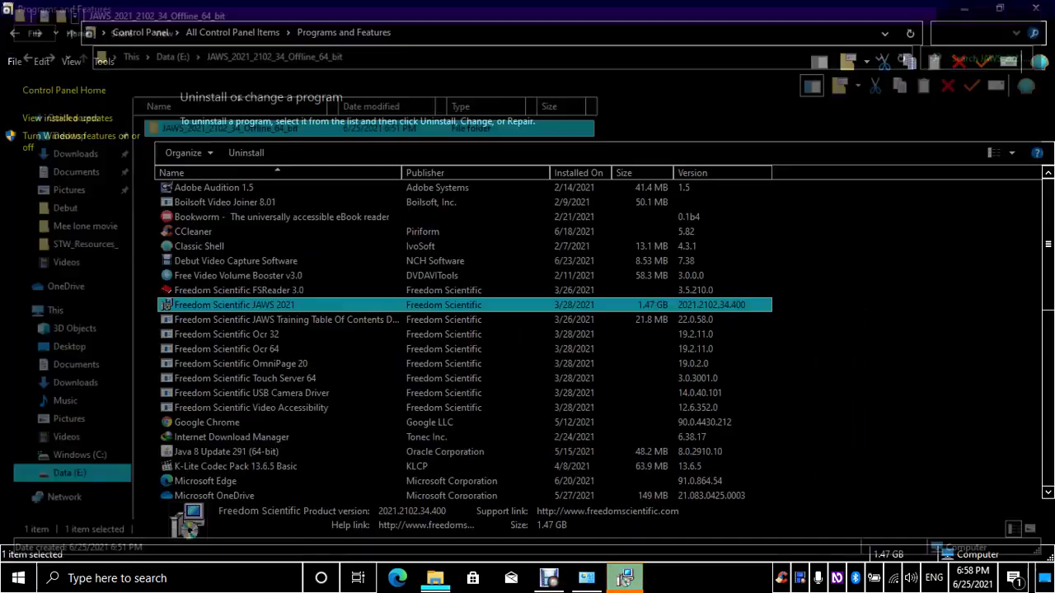
pyautogui.hotkey('alt', 'Tab')
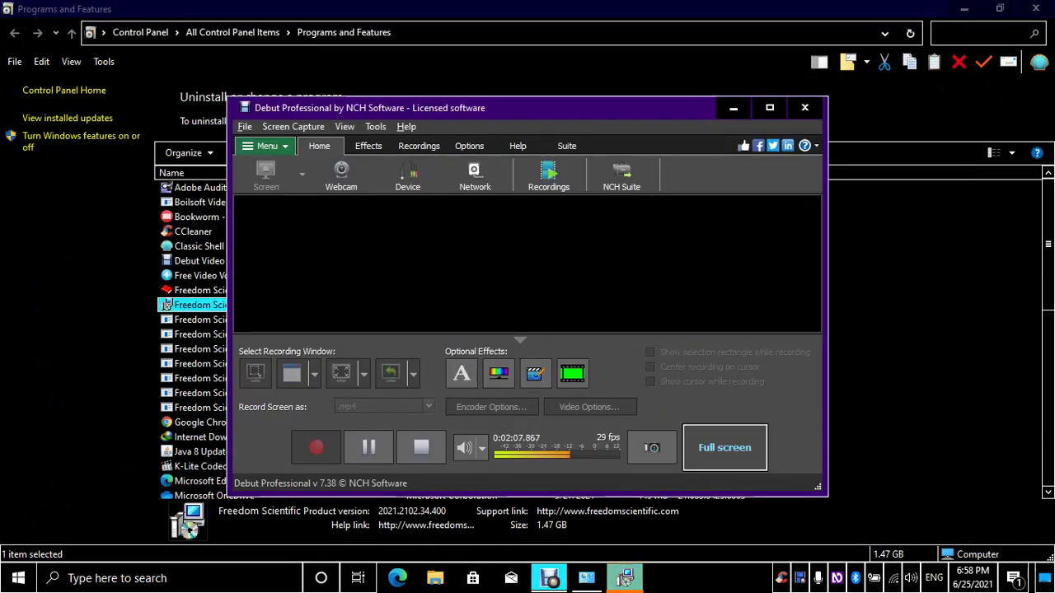
# Bring the JAWS Uninstall dialog forward and review its removal options and available actions
pyautogui.hotkey('alt', 'Tab')
pyautogui.hotkey('alt', 'Tab')
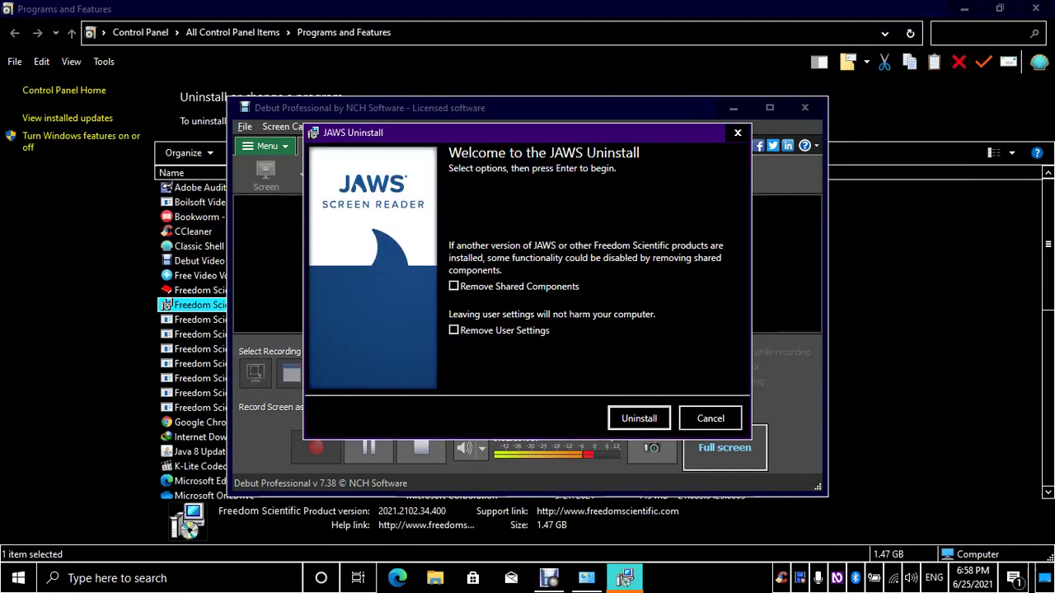
pyautogui.press('Tab')
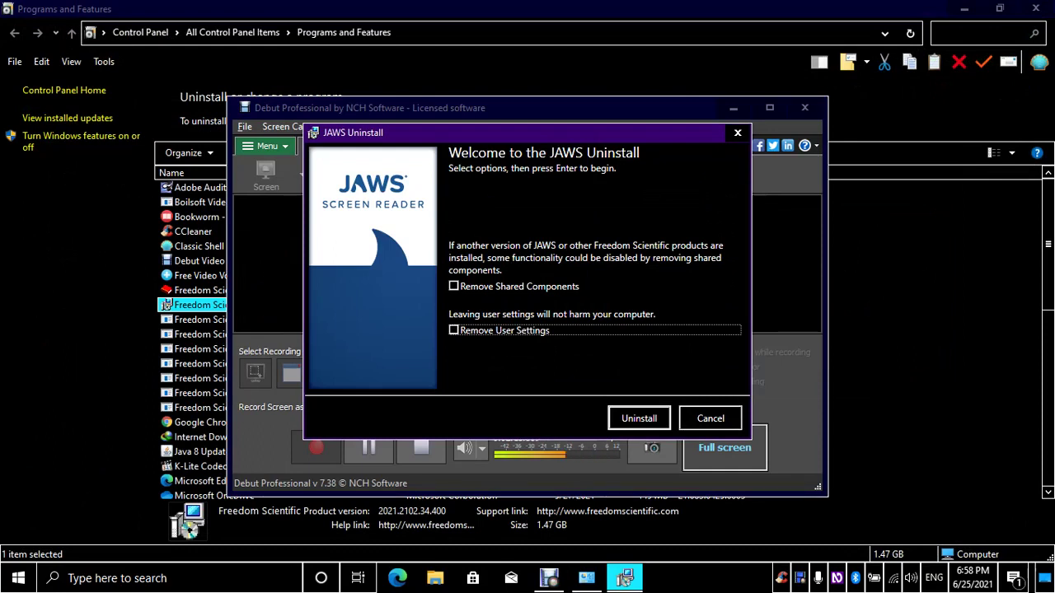
pyautogui.hotkey('shift', 'Tab')
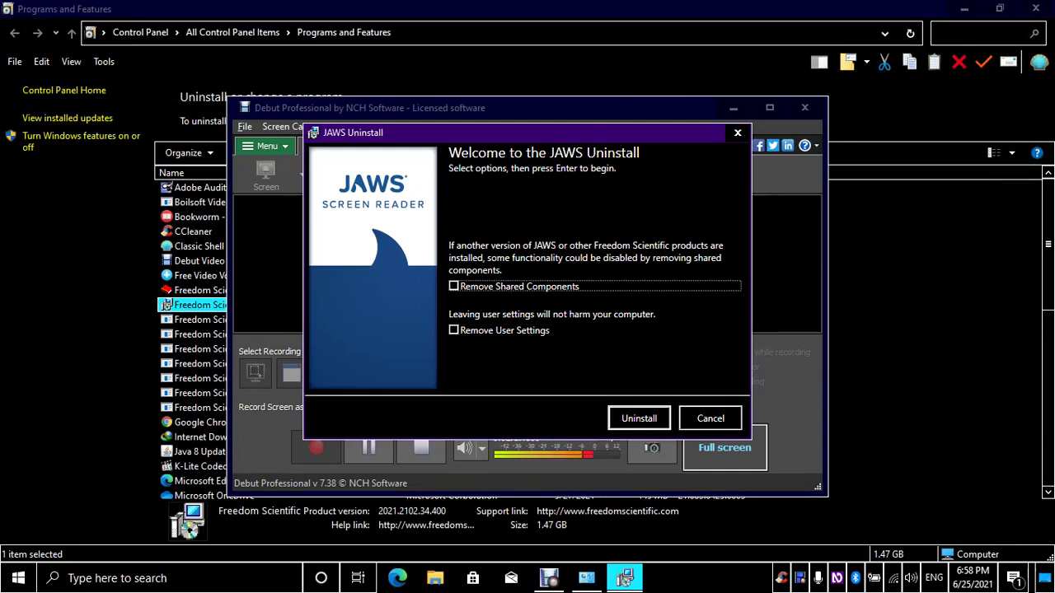
pyautogui.press('Tab')
pyautogui.press('Tab')
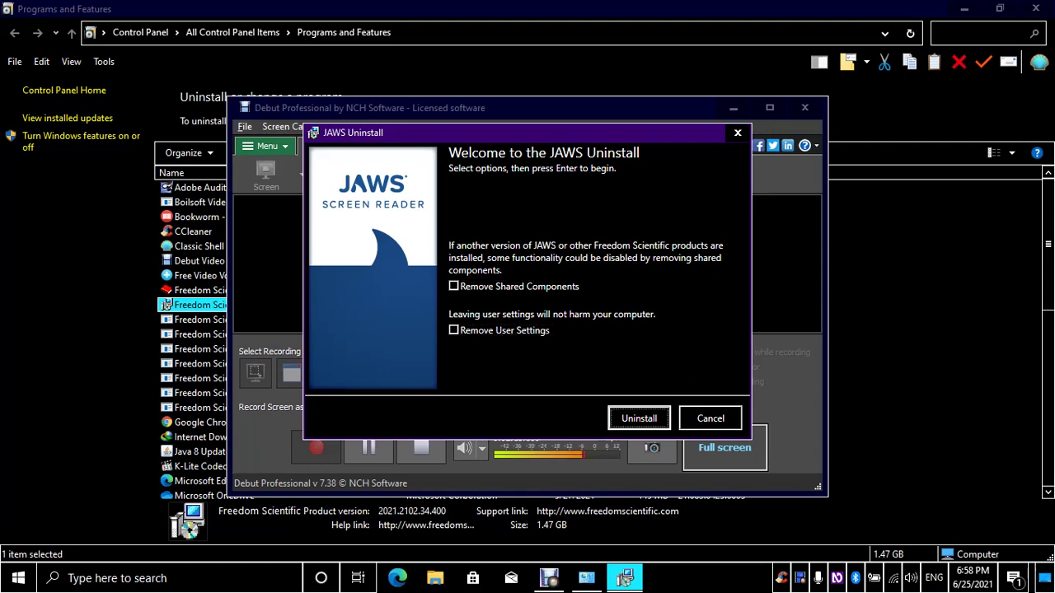
pyautogui.press('Tab')
pyautogui.press('Tab')
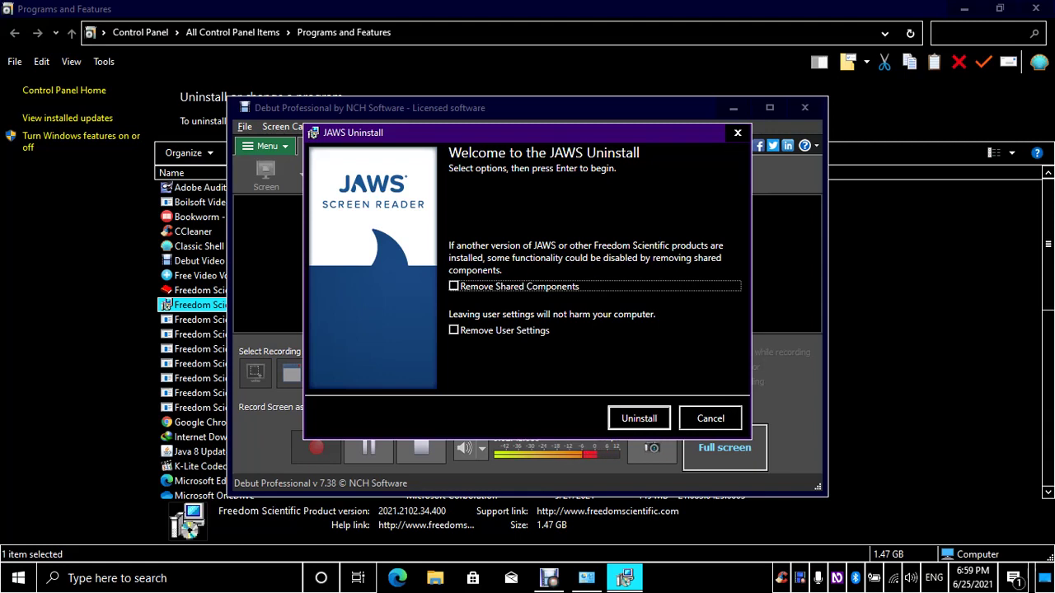
pyautogui.press('Tab')
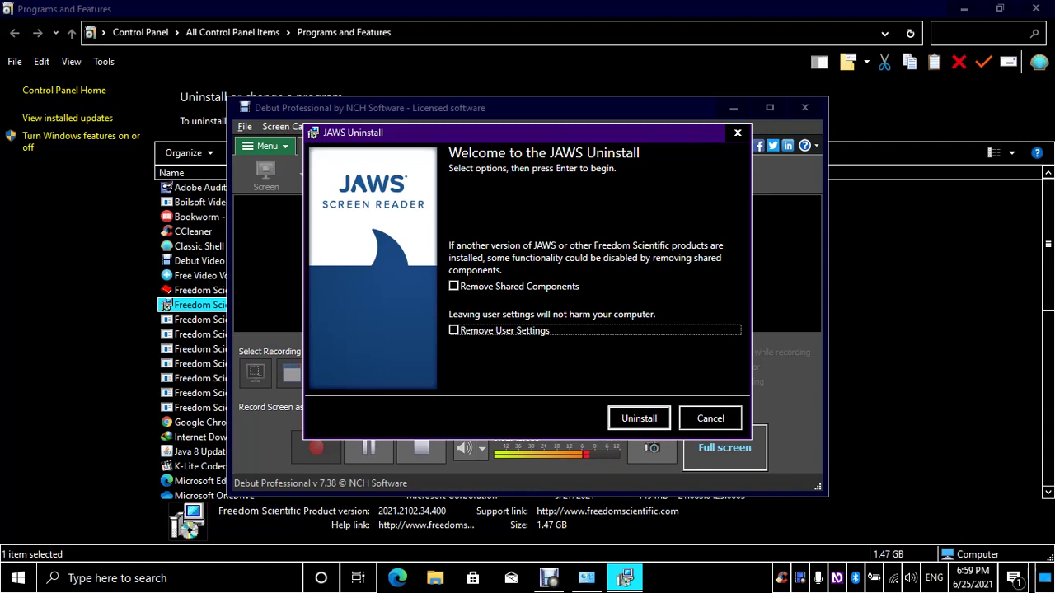
pyautogui.hotkey('shift', 'Tab')
pyautogui.press('Tab')
pyautogui.press('Tab')
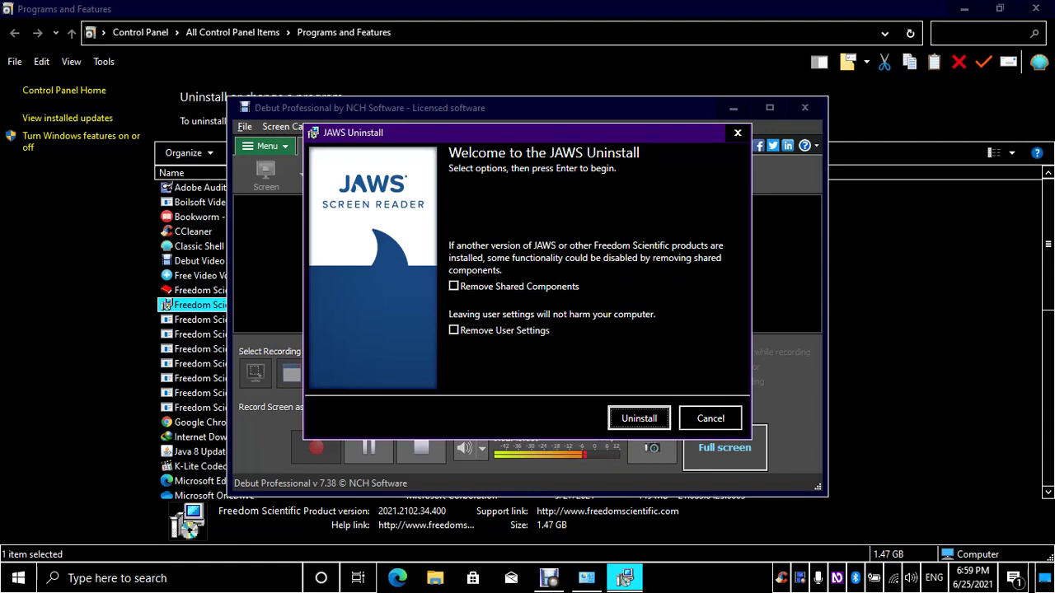
# Uninstall JAWS with Remove Shared Components and Remove User Settings enabled, and close the finished uninstaller
pyautogui.hotkey('shift', 'Tab')
pyautogui.hotkey('shift', 'Tab')
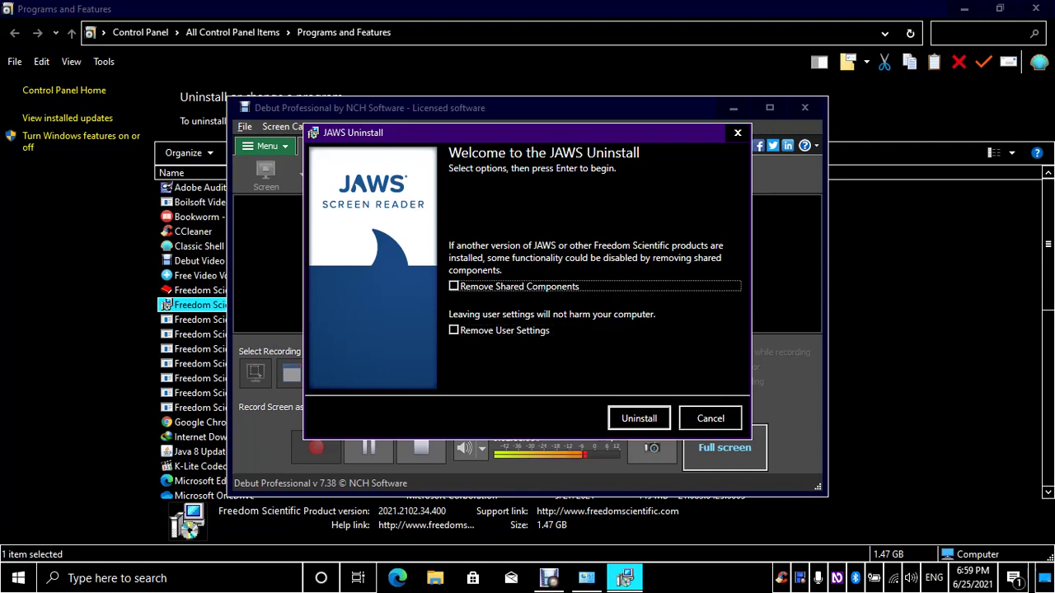
pyautogui.press('Tab')
pyautogui.hotkey('shift', 'Tab')
pyautogui.press('space')
pyautogui.press('Tab')
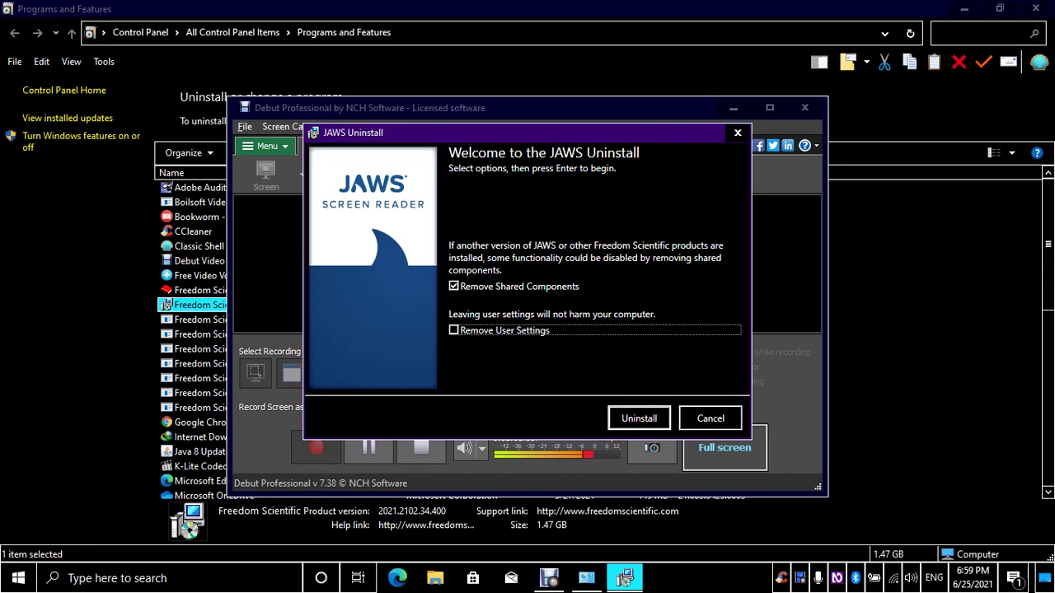
pyautogui.press('Tab')
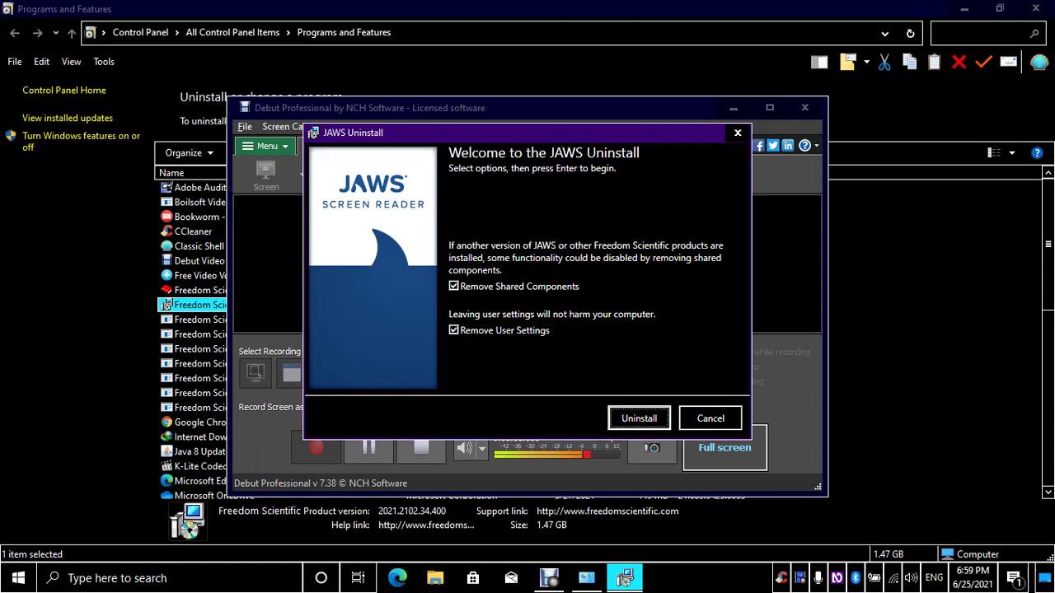
pyautogui.press('Return')
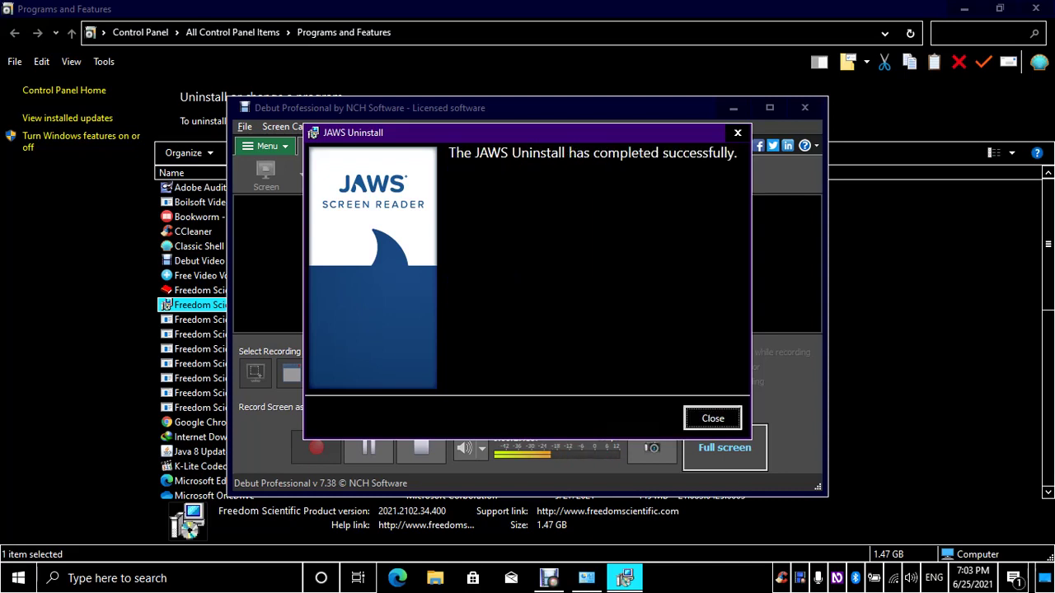
pyautogui.press('Return')
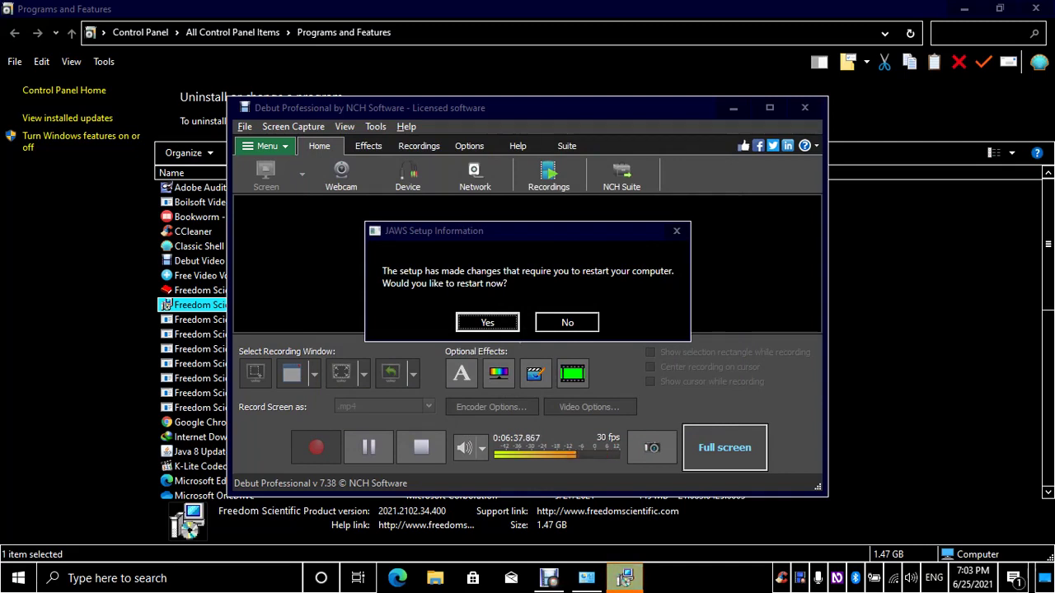
# Bring the JAWS Setup Information restart prompt forward and review its Yes and No choices
pyautogui.hotkey('alt', 'Tab')
pyautogui.hotkey('alt', 'Tab')
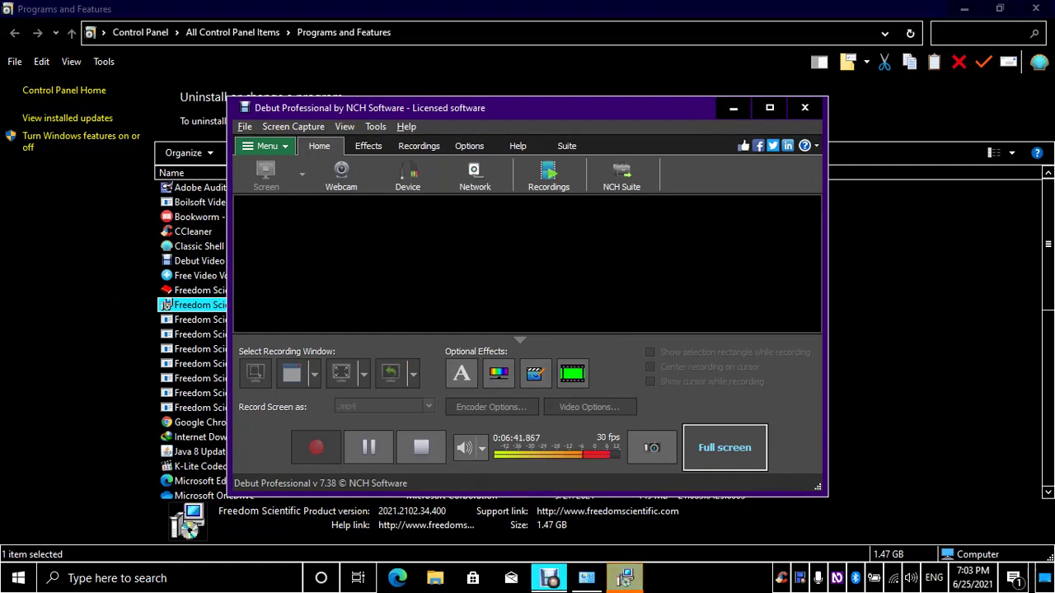
pyautogui.hotkey('alt', 'Tab')
pyautogui.press('Tab')
pyautogui.press('Tab')
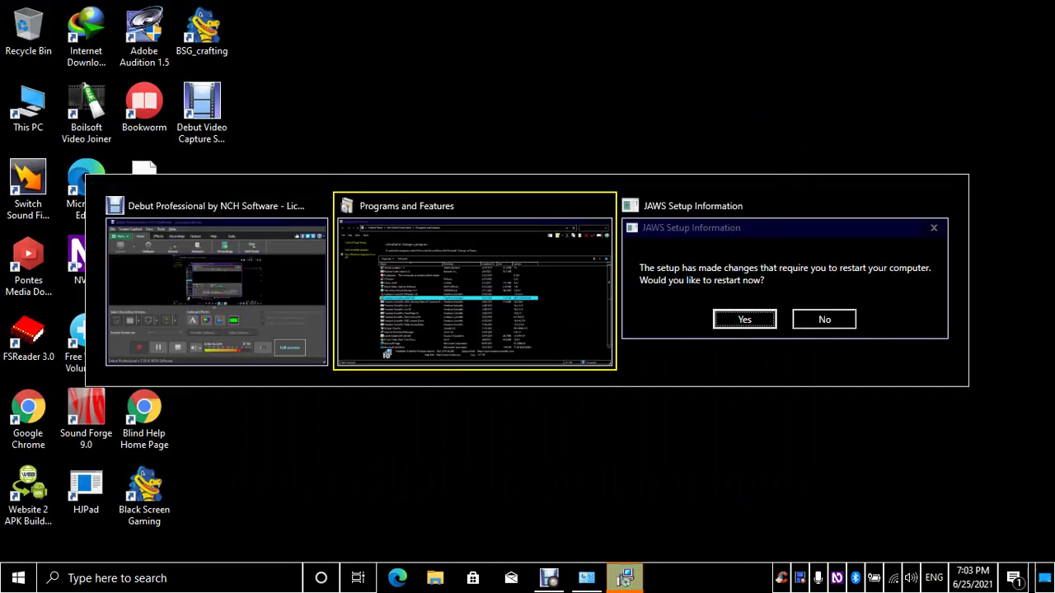
pyautogui.press('Tab')
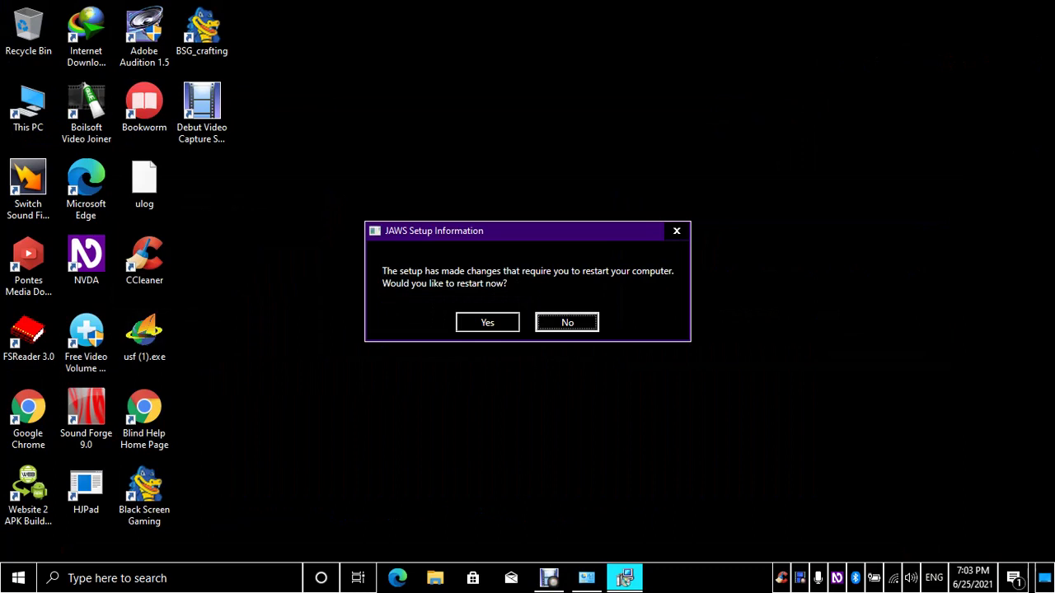
pyautogui.press('Tab')
pyautogui.press('Tab')
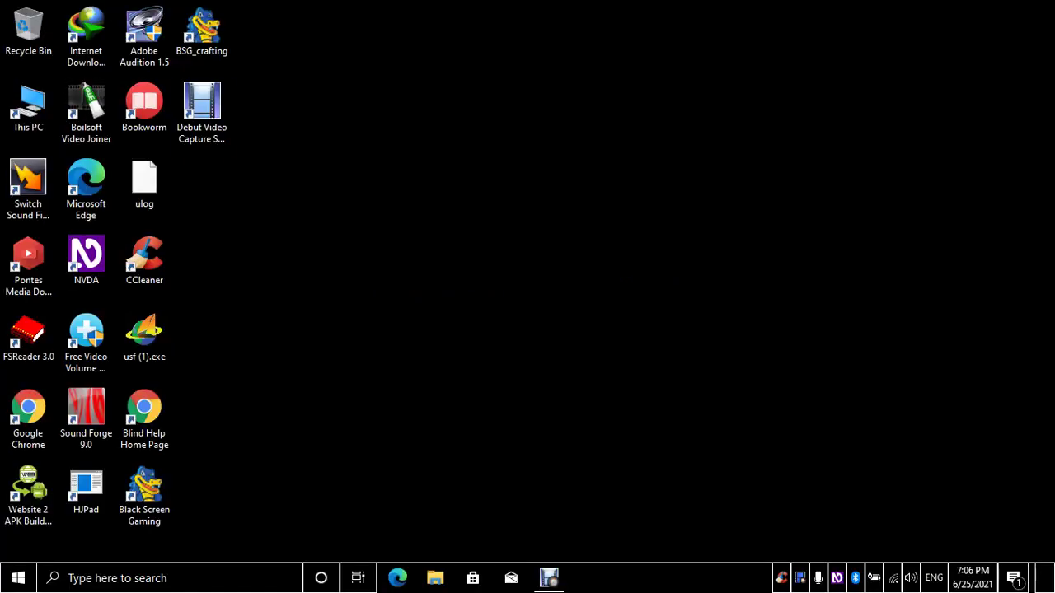
# Open the Data (E:) drive and go into the inner JAWS_2021_2102_34_Offline_64_bit folder
pyautogui.click(202, 115)
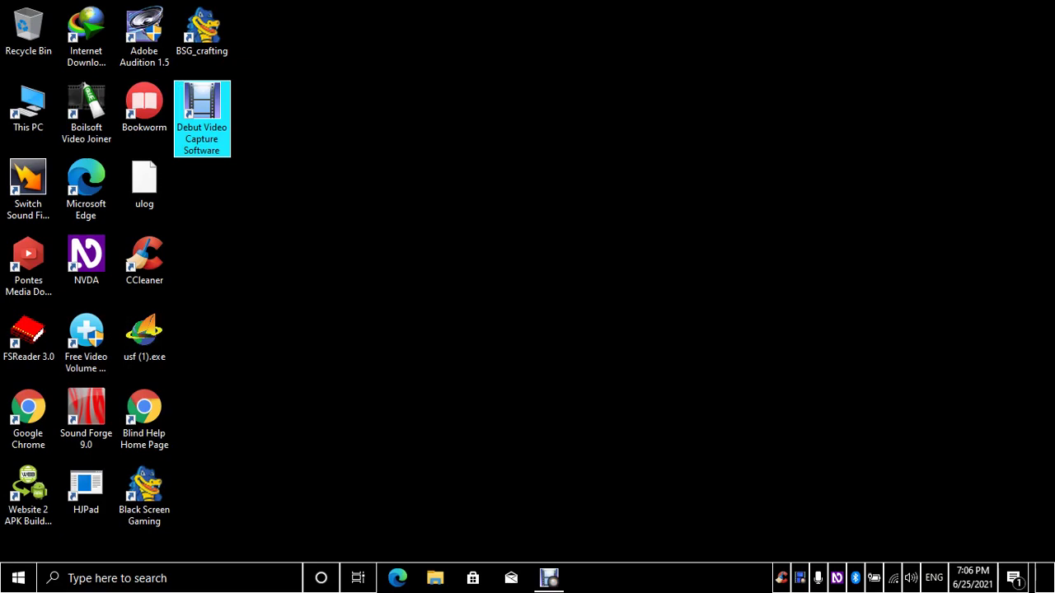
pyautogui.press('super+r')
pyautogui.write('e')
pyautogui.press('Escape')
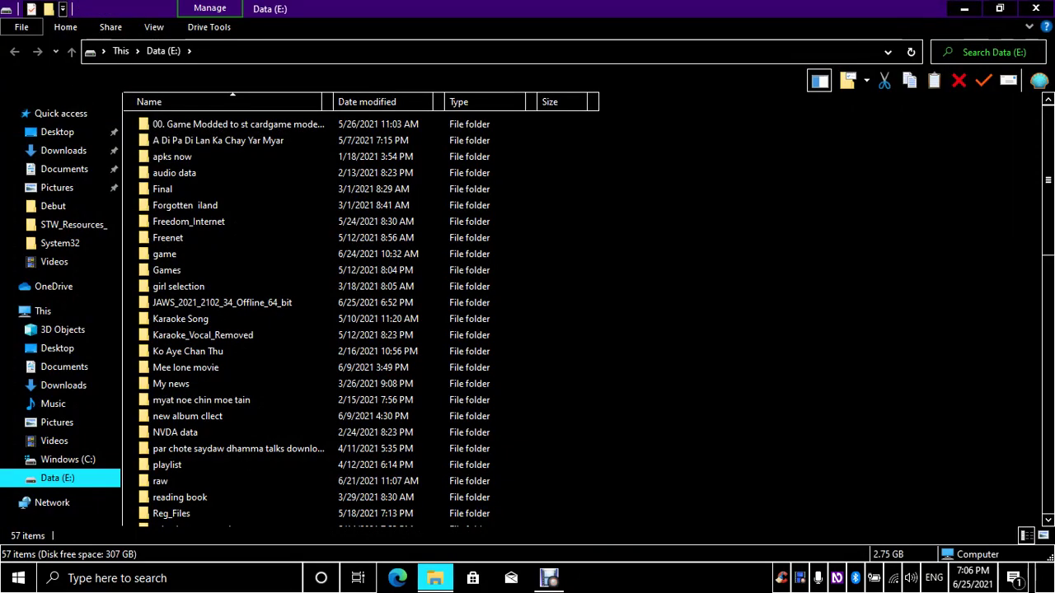
pyautogui.press('j')
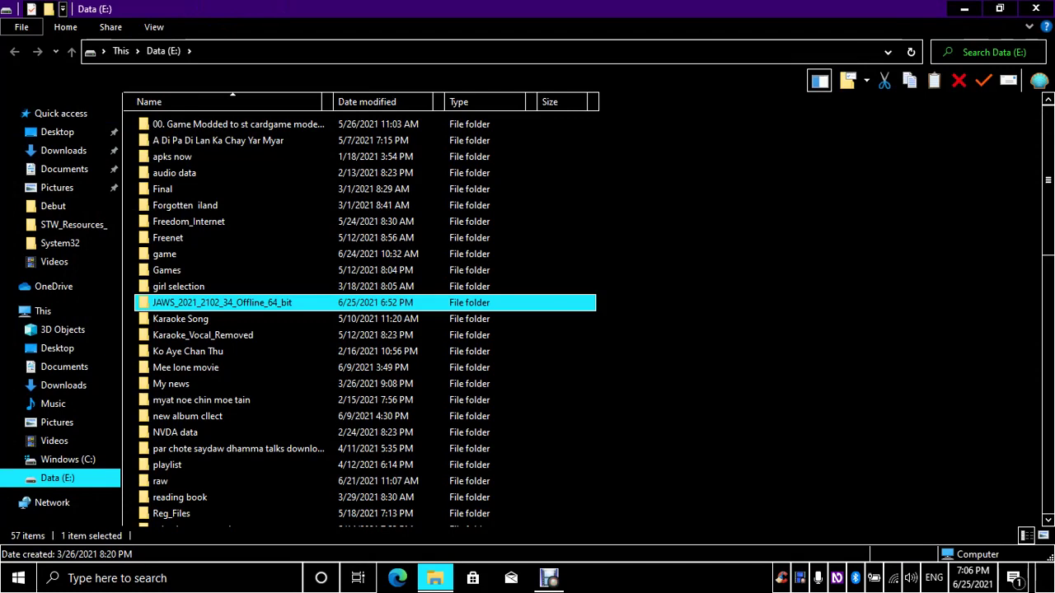
pyautogui.press('Return')
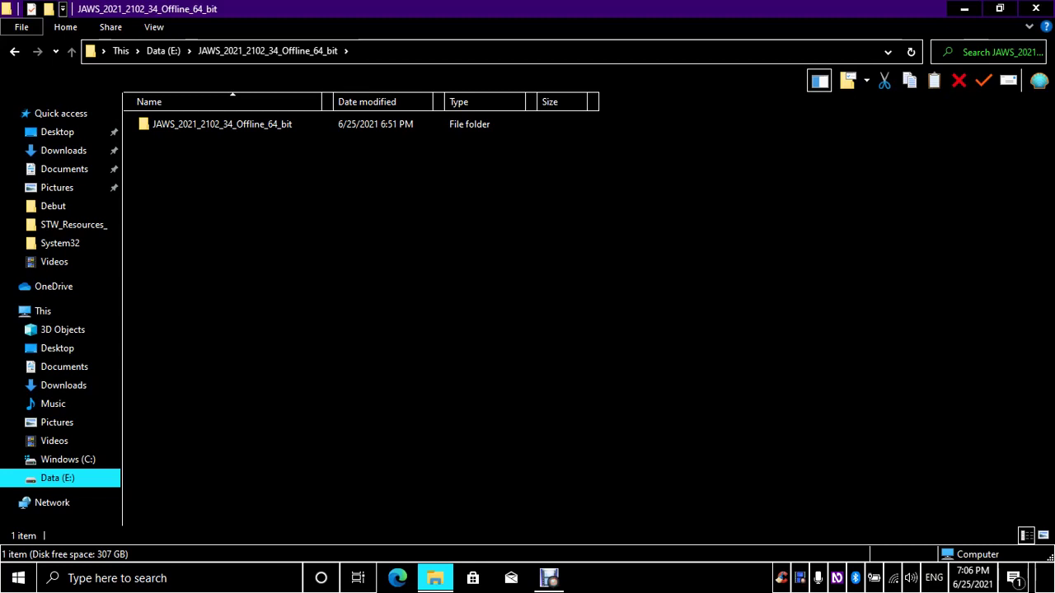
pyautogui.click(221, 124)
pyautogui.press('Return')
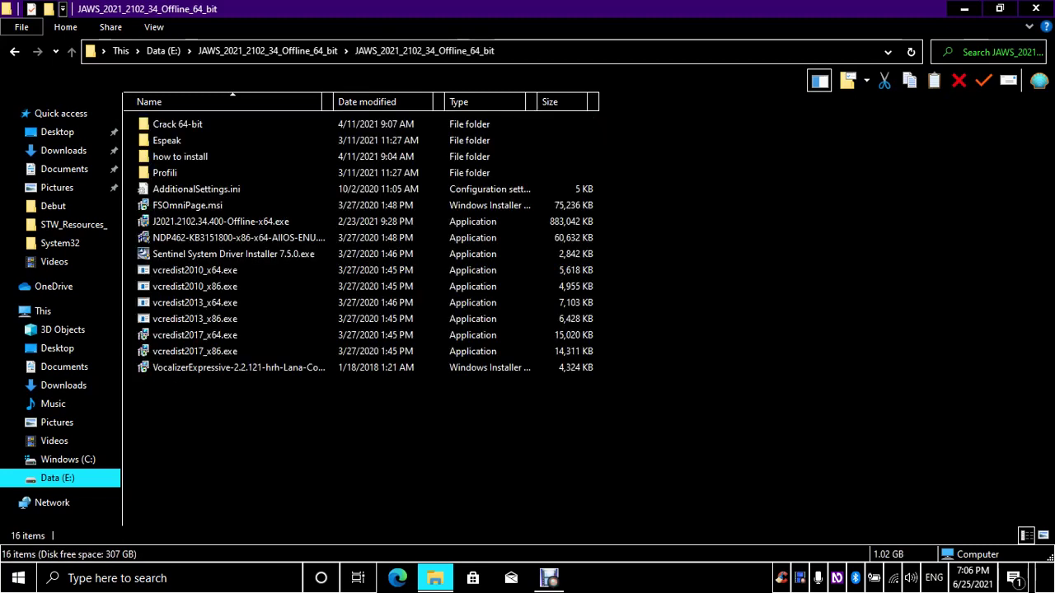
# Review the package's subfolders, AdditionalSettings.ini, FSOmniPage.msi and the main JAWS installer one by one
pyautogui.press('Down')
pyautogui.press('Up')
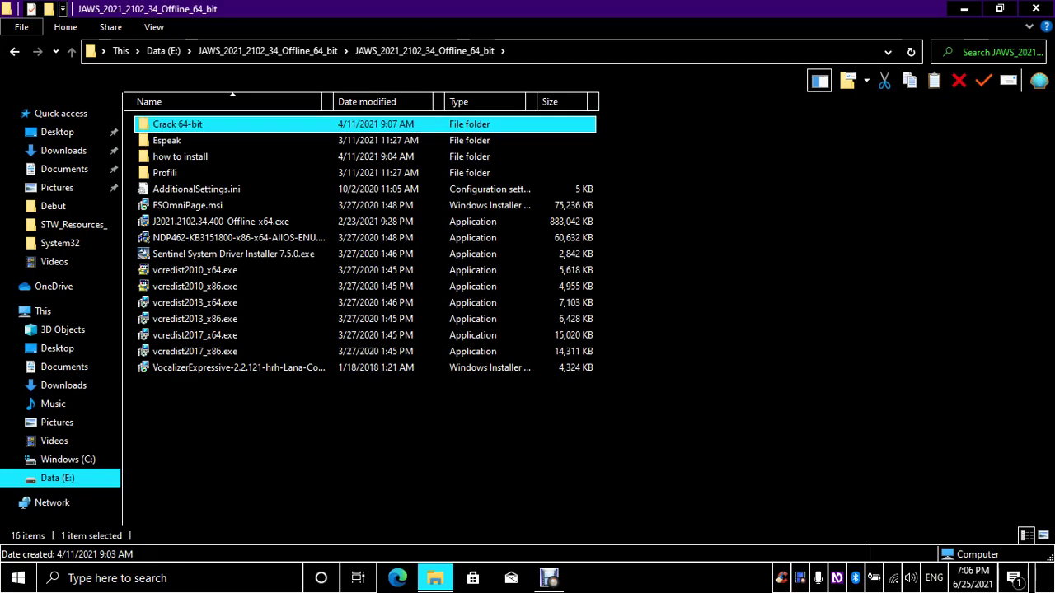
pyautogui.press('Down')
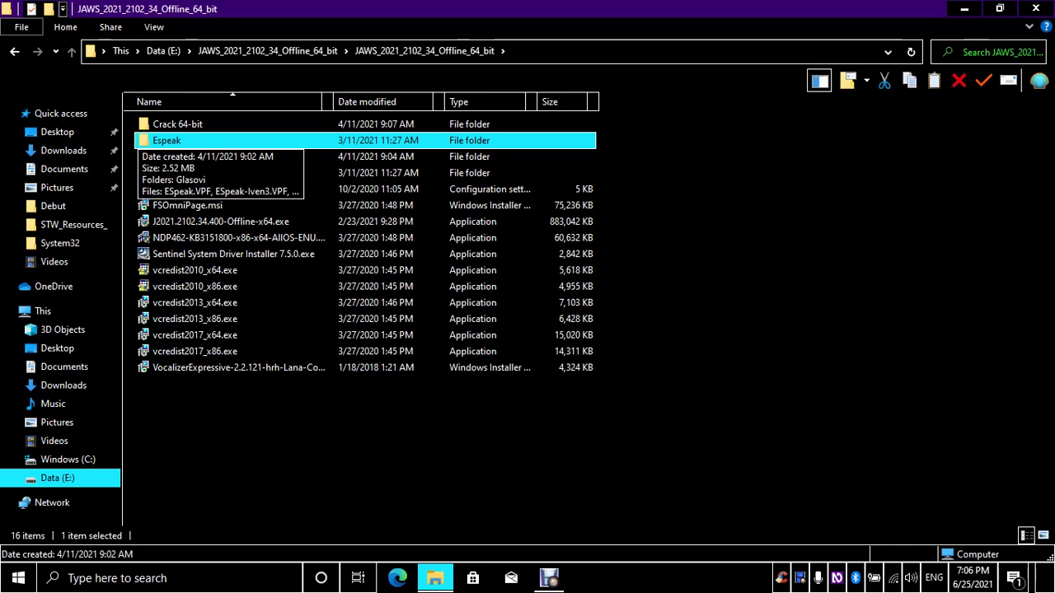
pyautogui.click(180, 156)
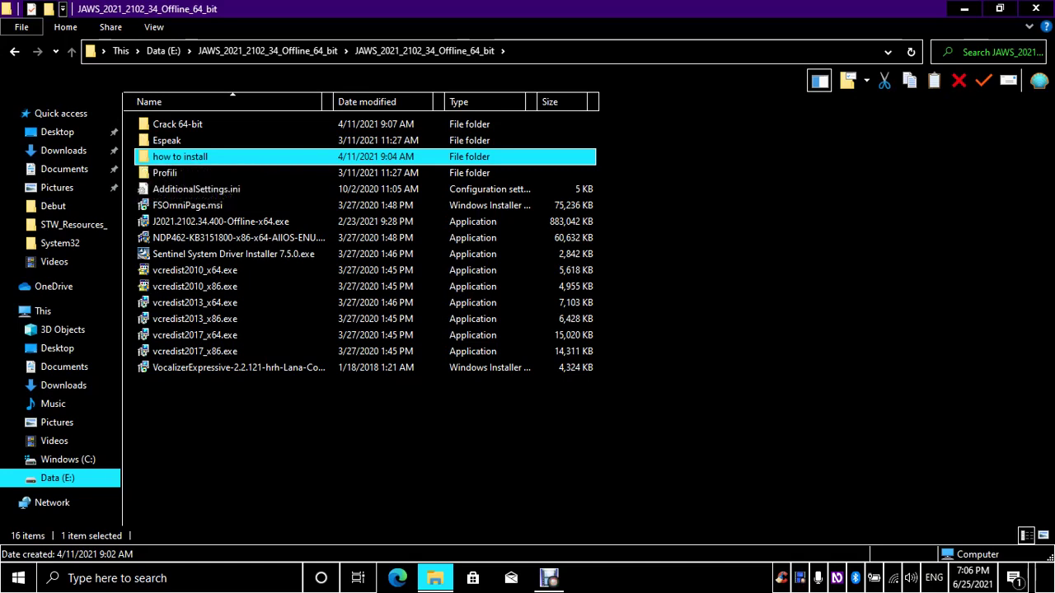
pyautogui.click(165, 173)
pyautogui.click(196, 188)
pyautogui.click(164, 173)
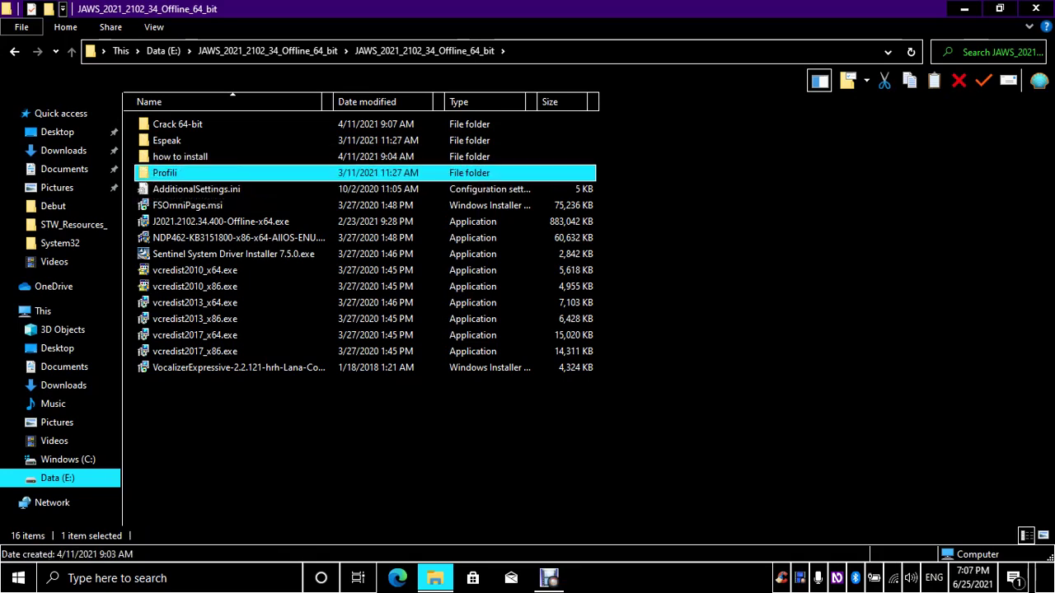
pyautogui.click(196, 188)
pyautogui.click(187, 205)
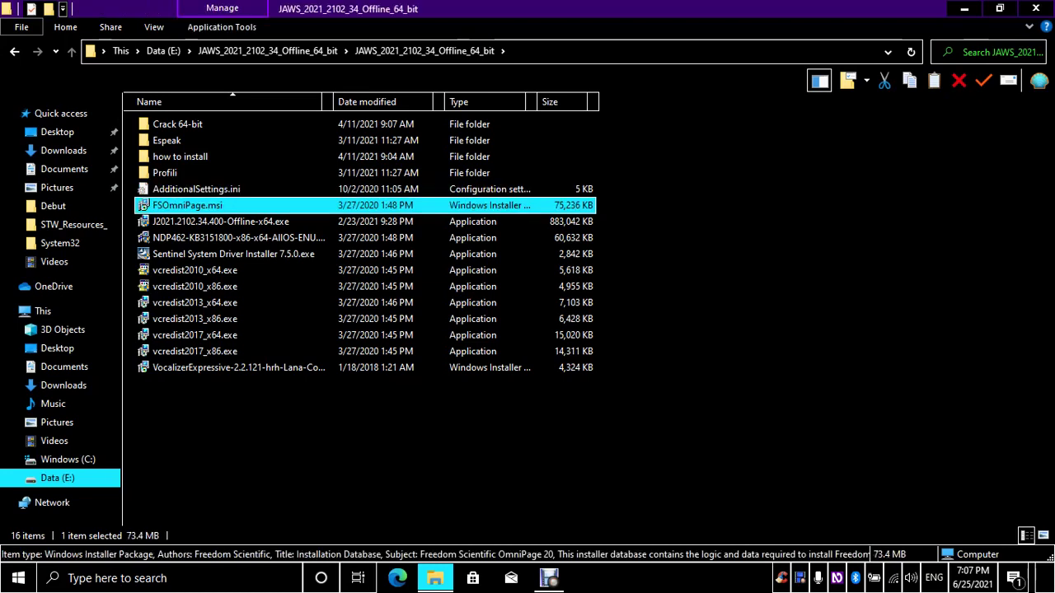
pyautogui.click(220, 221)
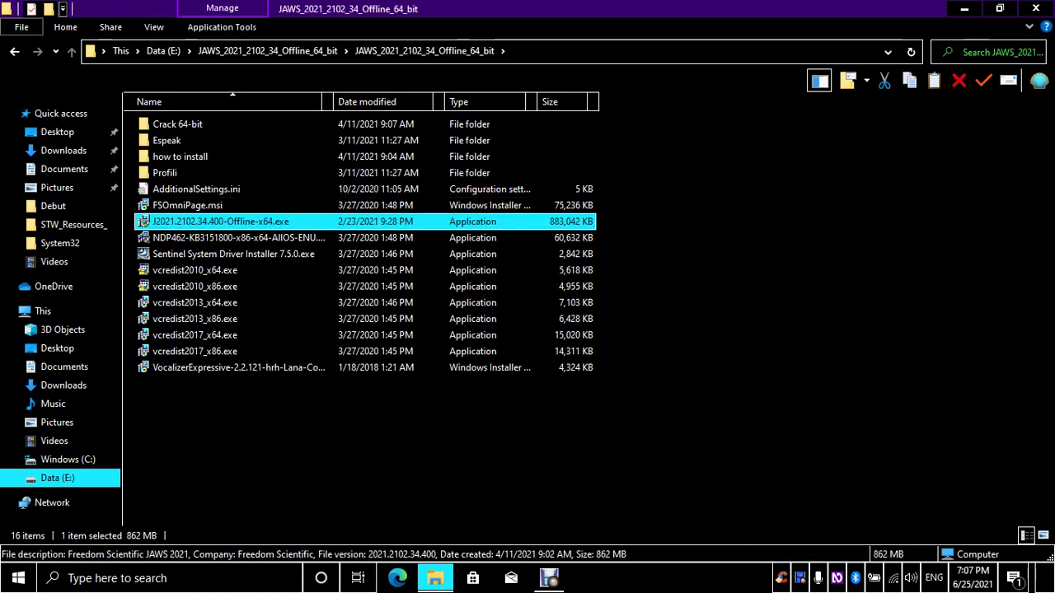
pyautogui.press('Up')
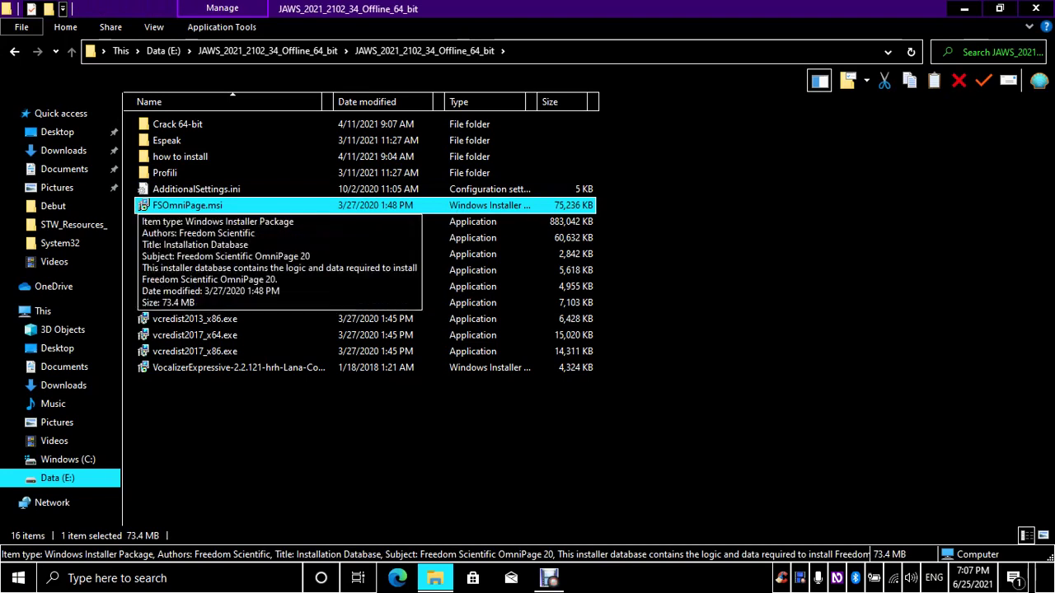
# Examine the prerequisite installers from the .NET Framework setup and Sentinel System Driver through the vcredist 2010, 2013 and 2017 files
pyautogui.press('Down')
pyautogui.press('Down')
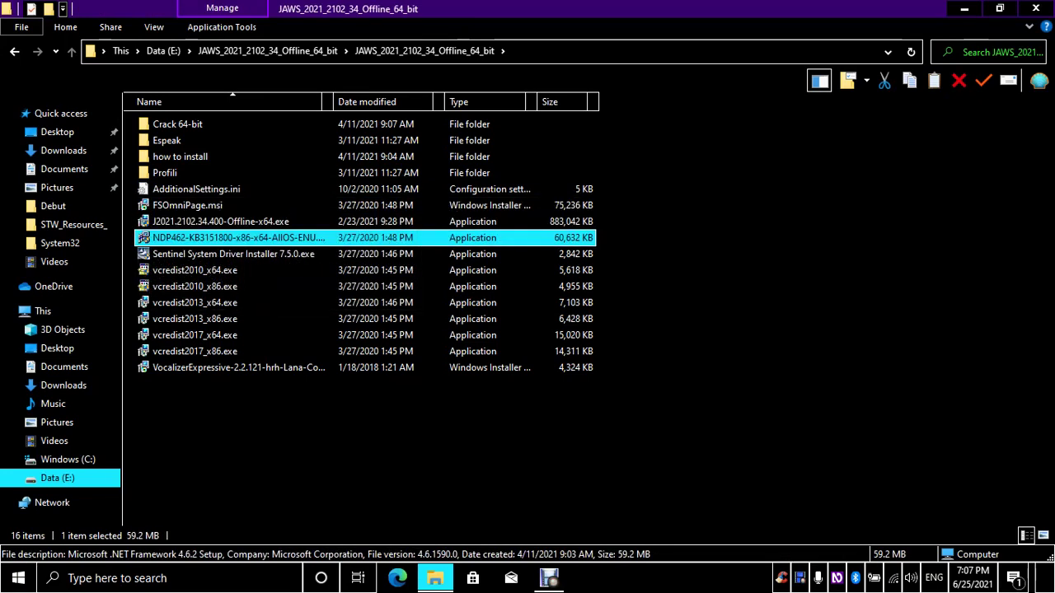
pyautogui.press('Down')
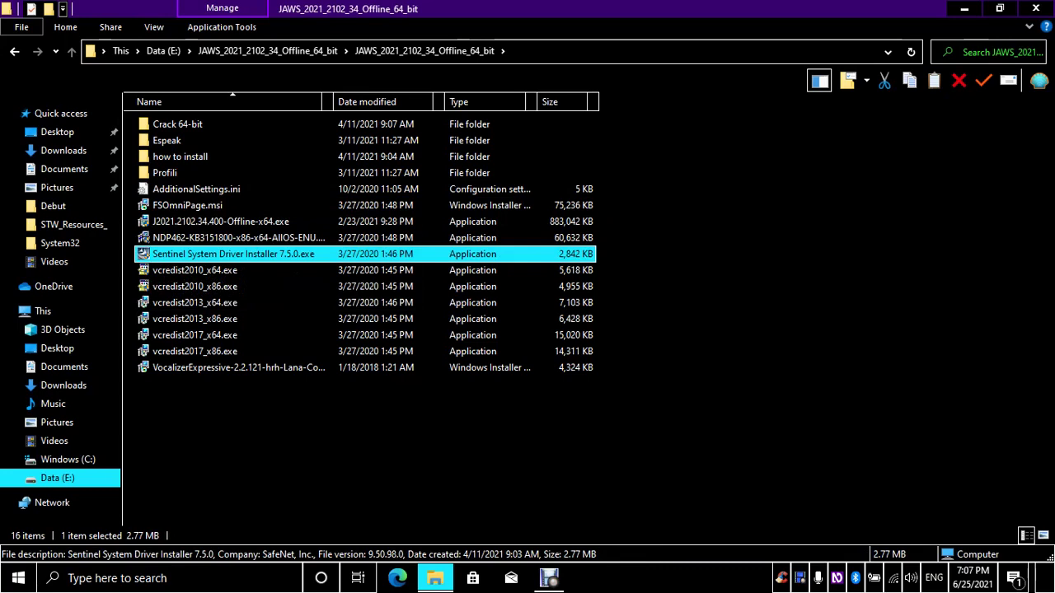
pyautogui.press('Up')
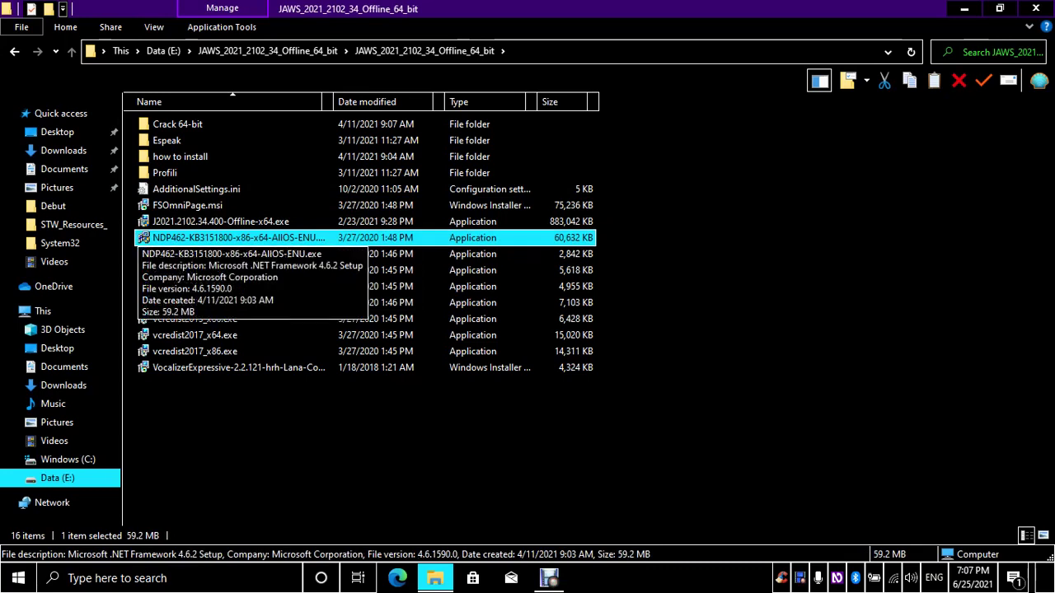
pyautogui.press('Down')
pyautogui.press('Down')
pyautogui.press('Down')
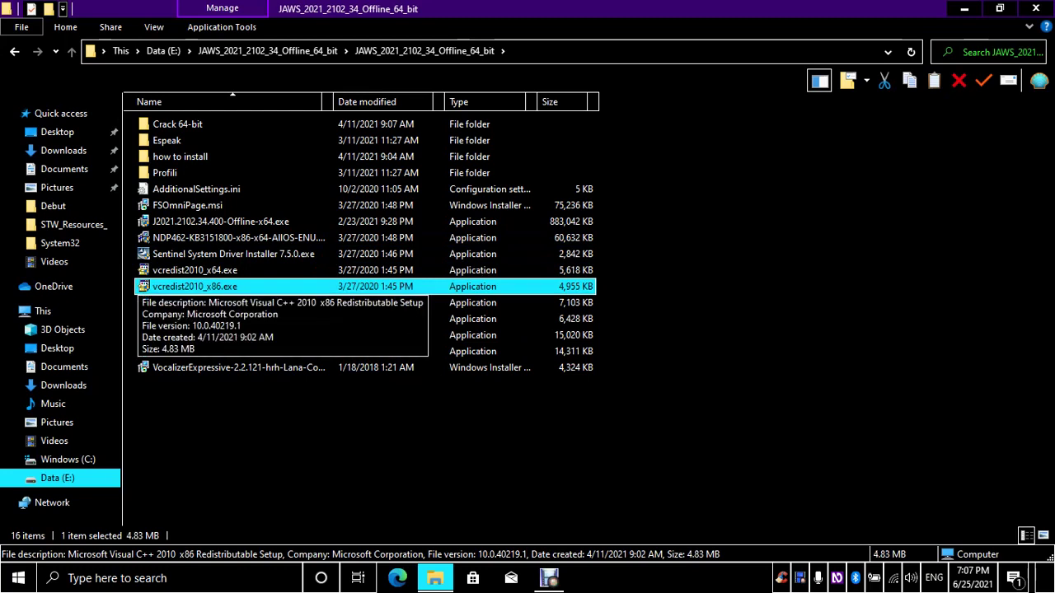
pyautogui.press('Up')
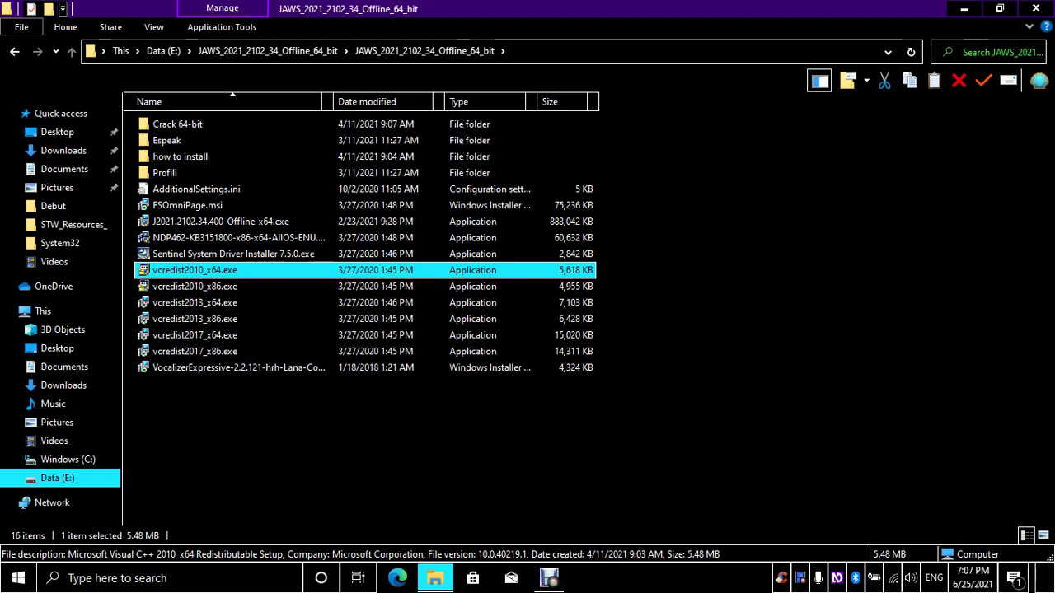
pyautogui.press('Down')
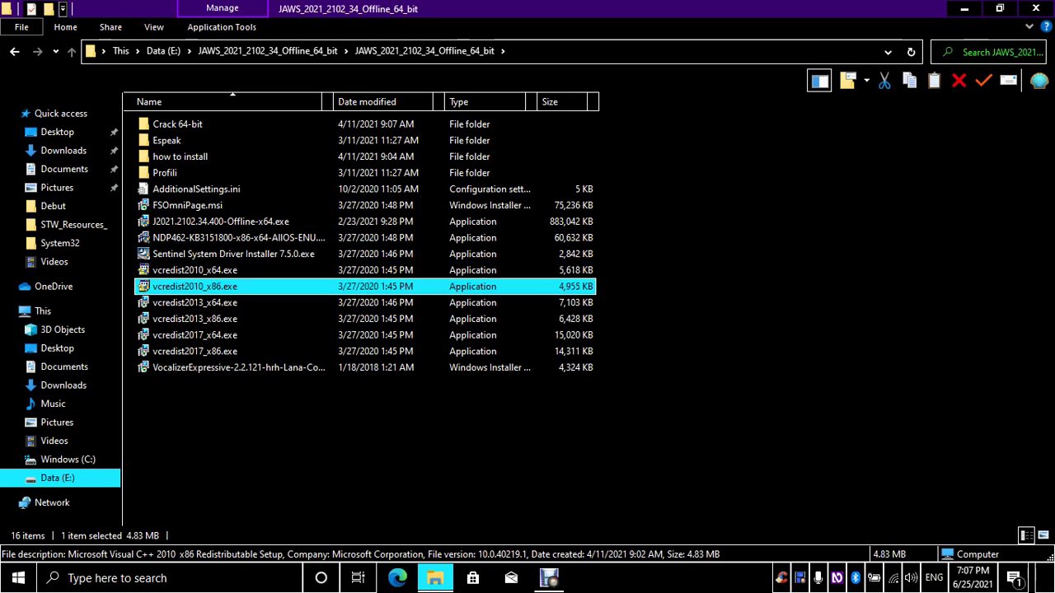
pyautogui.press('Down')
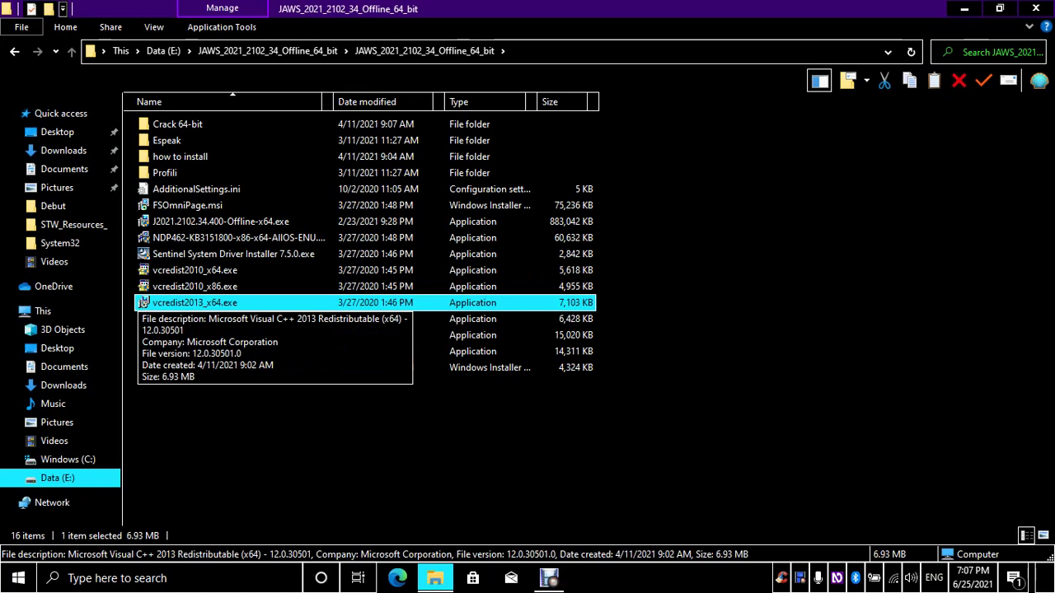
pyautogui.press('Down')
pyautogui.press('Down')
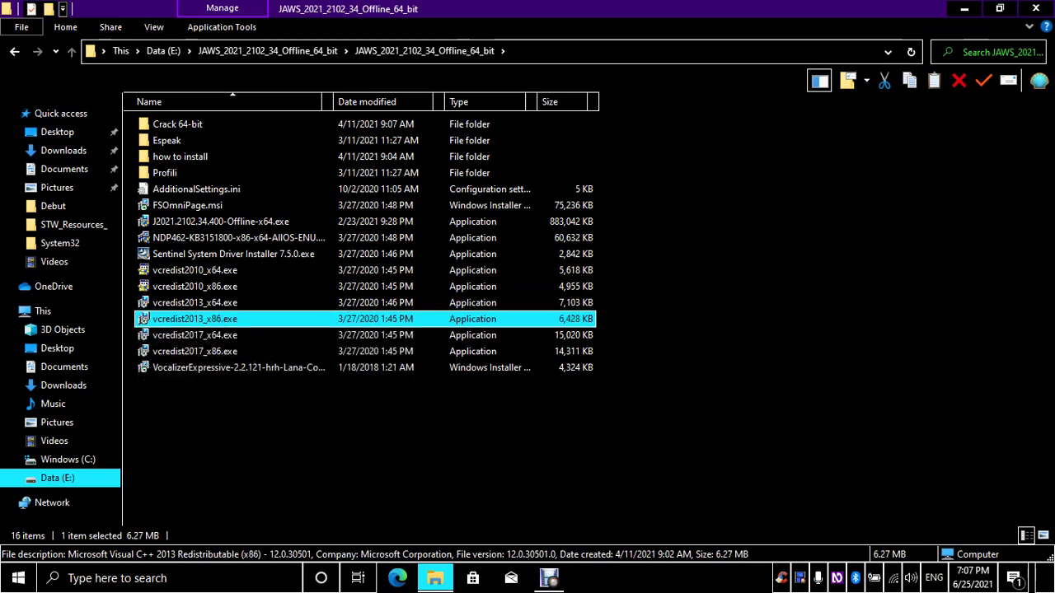
pyautogui.press('Down')
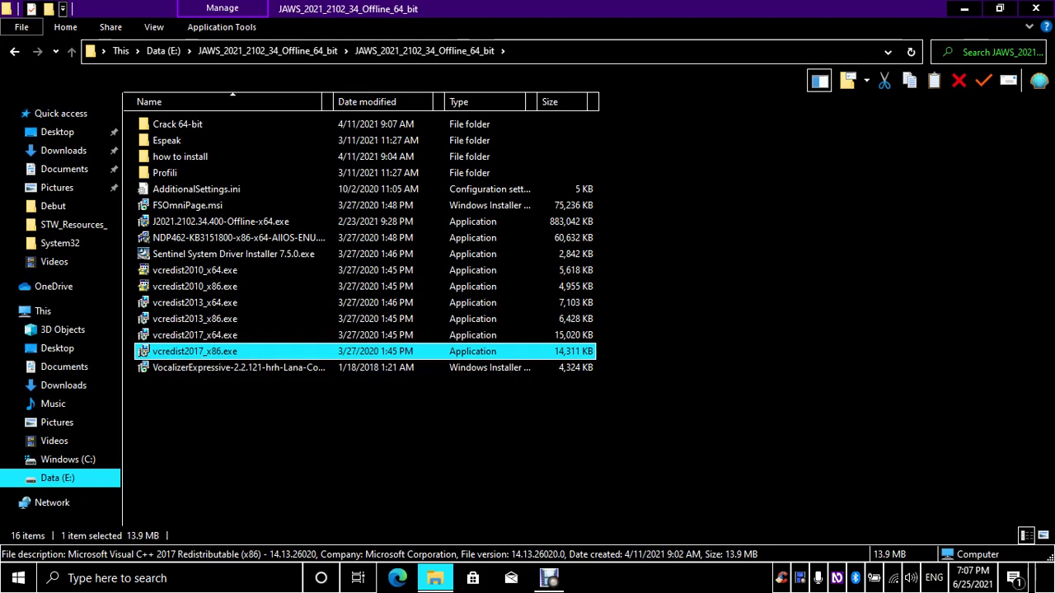
# Check the end of the file list again, from the Vocalizer Expressive package back to the vcredist2013 installers
pyautogui.press('Down')
pyautogui.press('Up')
pyautogui.press('Down')
pyautogui.press('Up')
pyautogui.press('Up')
pyautogui.press('Up')
pyautogui.press('Up')
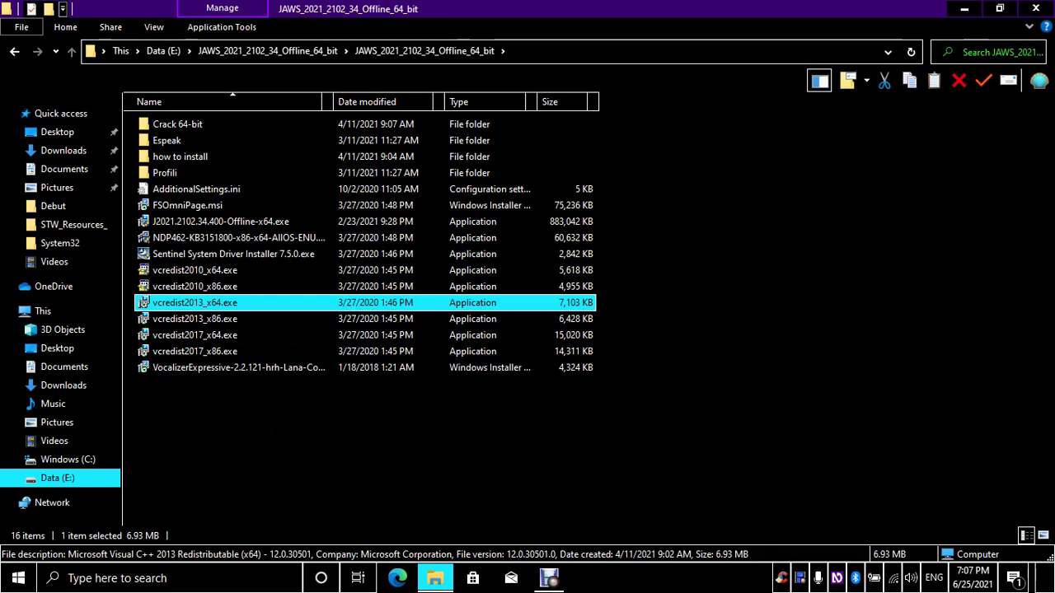
pyautogui.press('Down')
pyautogui.press('Down')
pyautogui.press('Down')
pyautogui.press('Down')
pyautogui.press('Up')
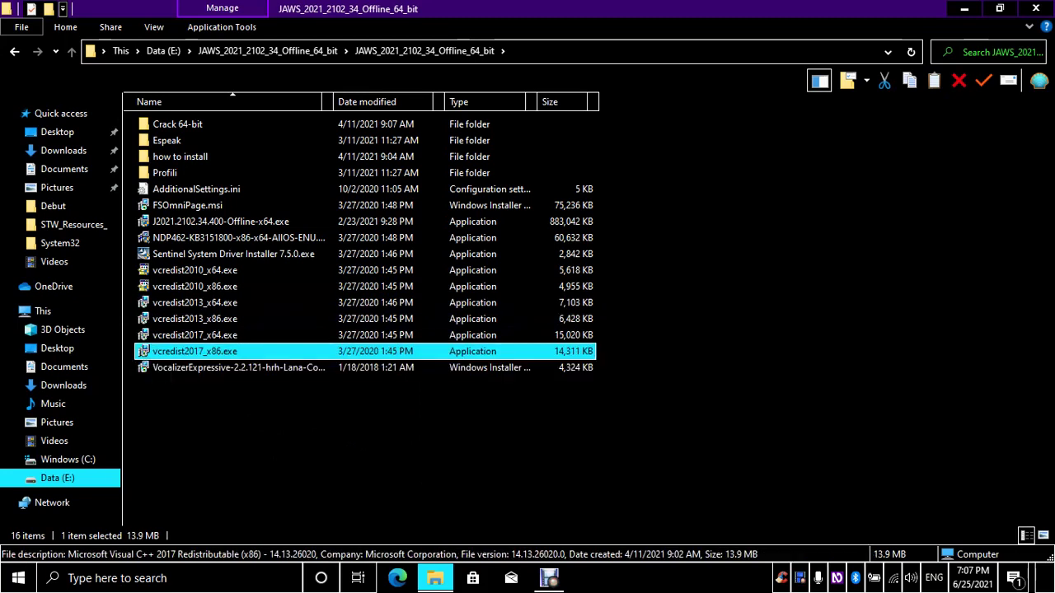
pyautogui.press('Up')
pyautogui.press('Up')
pyautogui.press('Up')
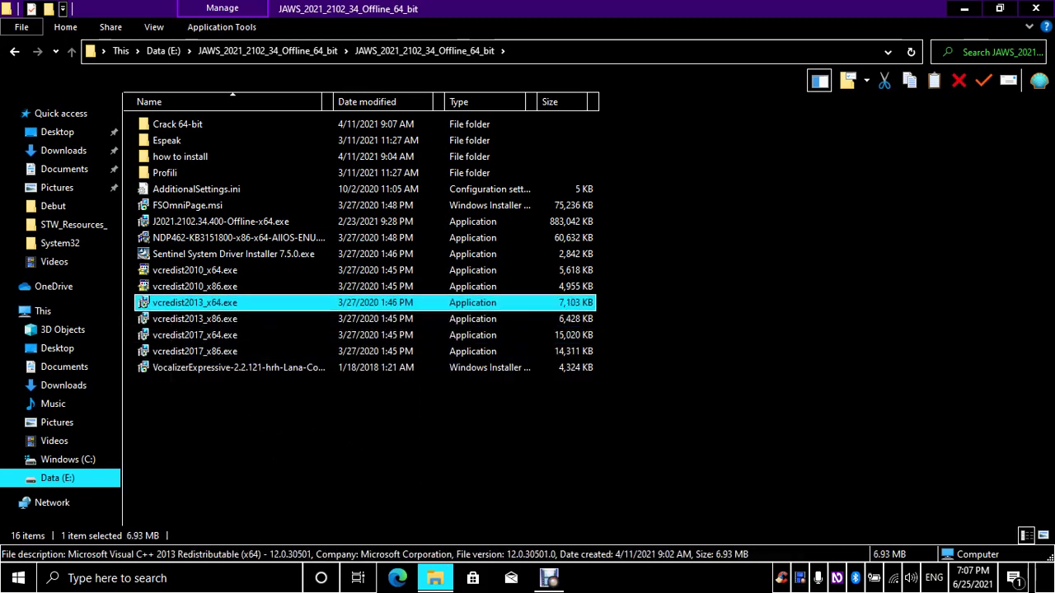
# Go back up the file list and select the main installer J2021.2102.34.400-Offline-x64.exe
pyautogui.press('Up')
pyautogui.press('Up')
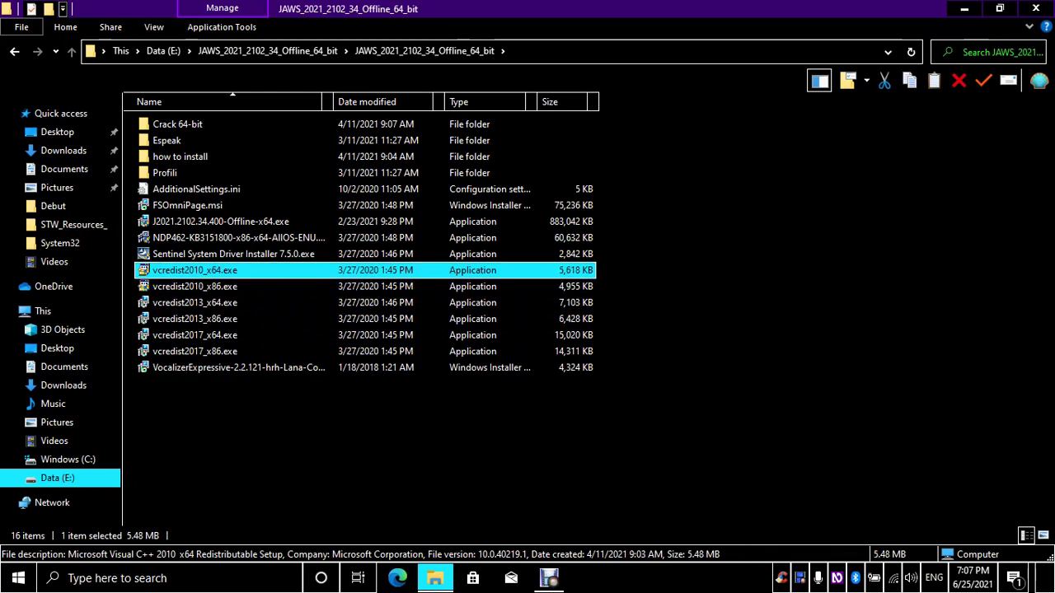
pyautogui.press('Up')
pyautogui.press('Up')
pyautogui.press('Up')
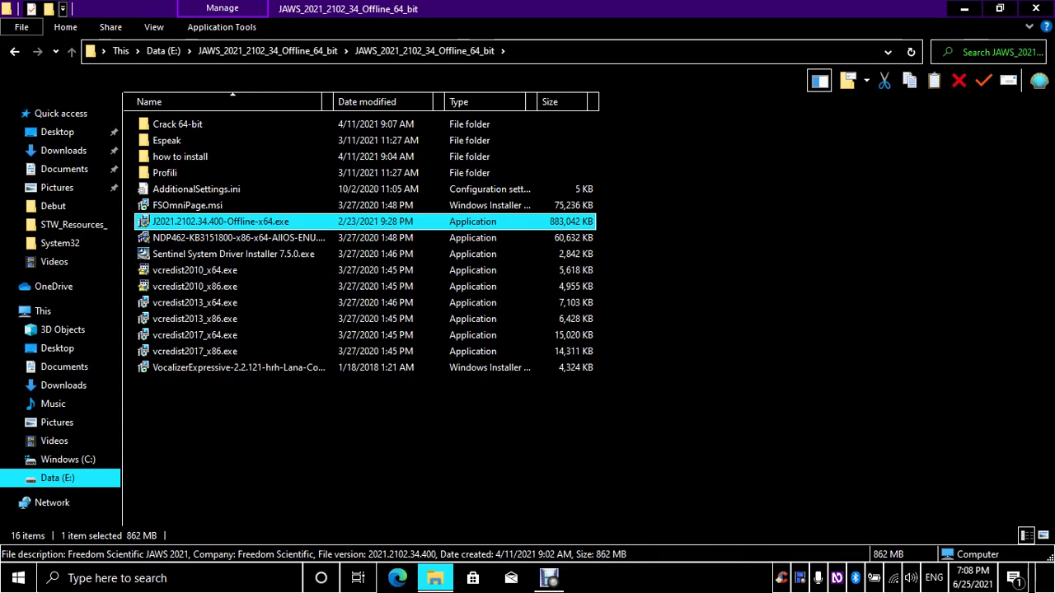
pyautogui.press('Down')
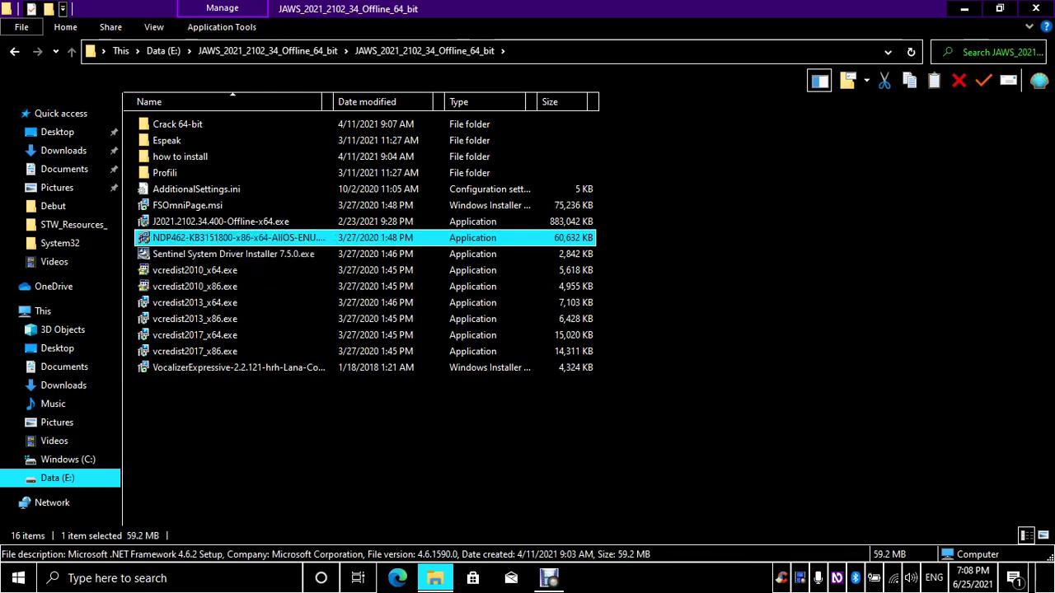
pyautogui.press('Up')
pyautogui.press('Up')
pyautogui.press('Down')
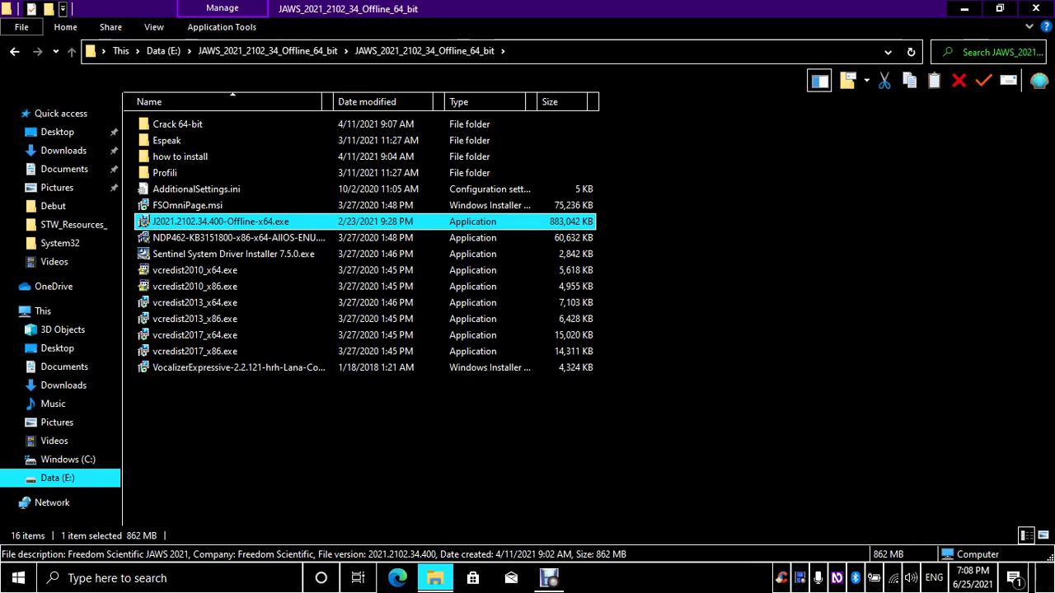
pyautogui.press('super+b')
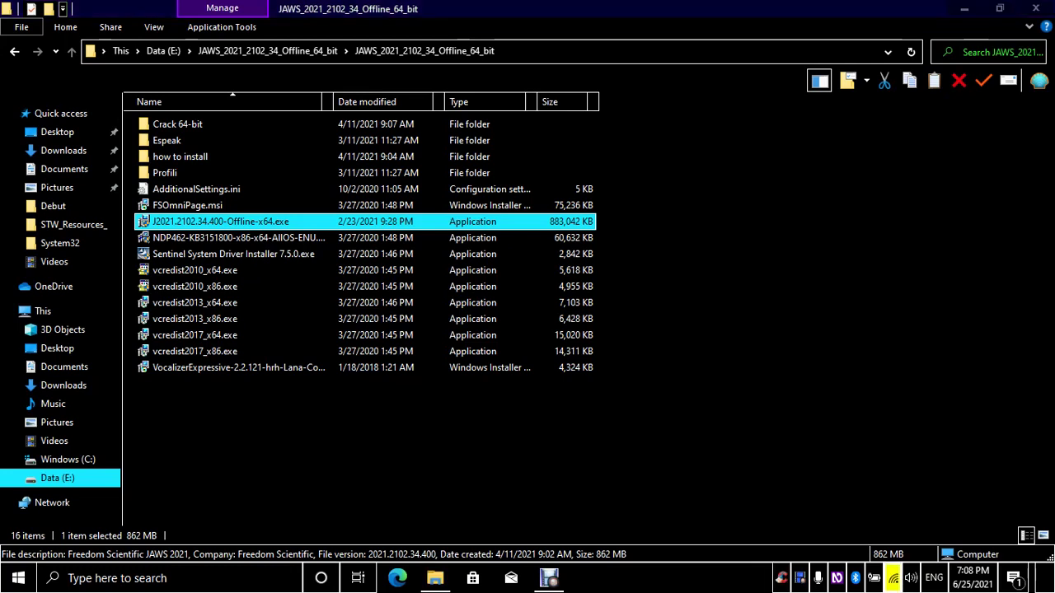
pyautogui.press('Return')
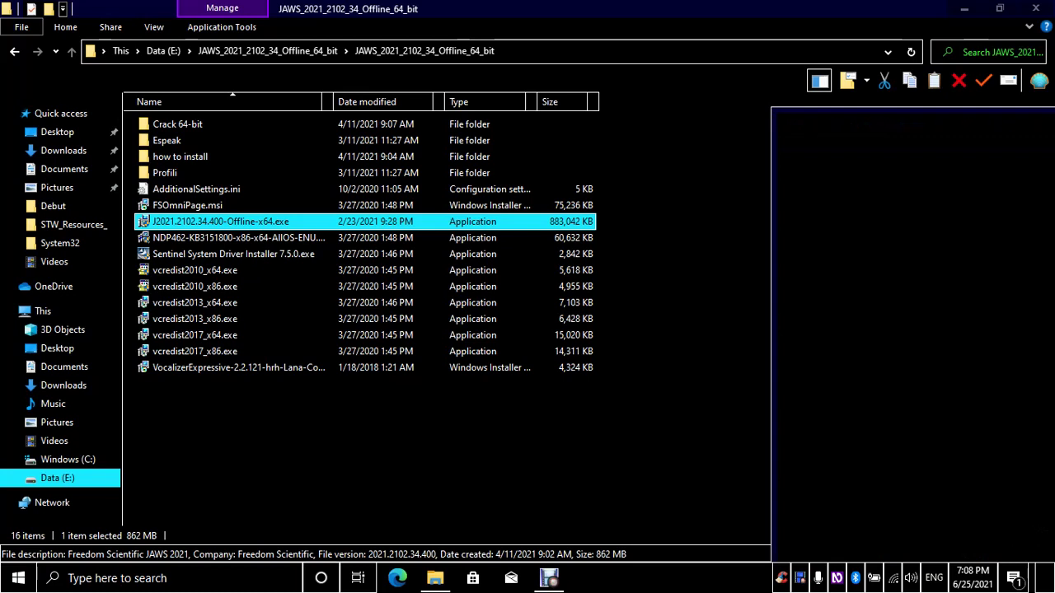
pyautogui.press('super+d')
pyautogui.press('super+b')
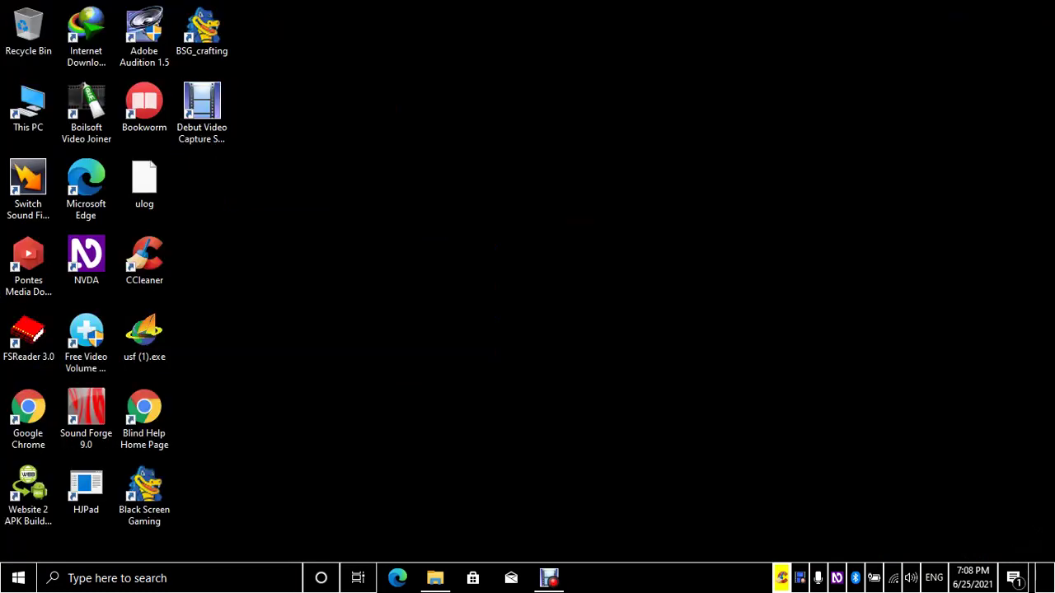
pyautogui.press('Right')
pyautogui.press('Left')
pyautogui.press('Right')
pyautogui.press('Left')
pyautogui.press('Tab')
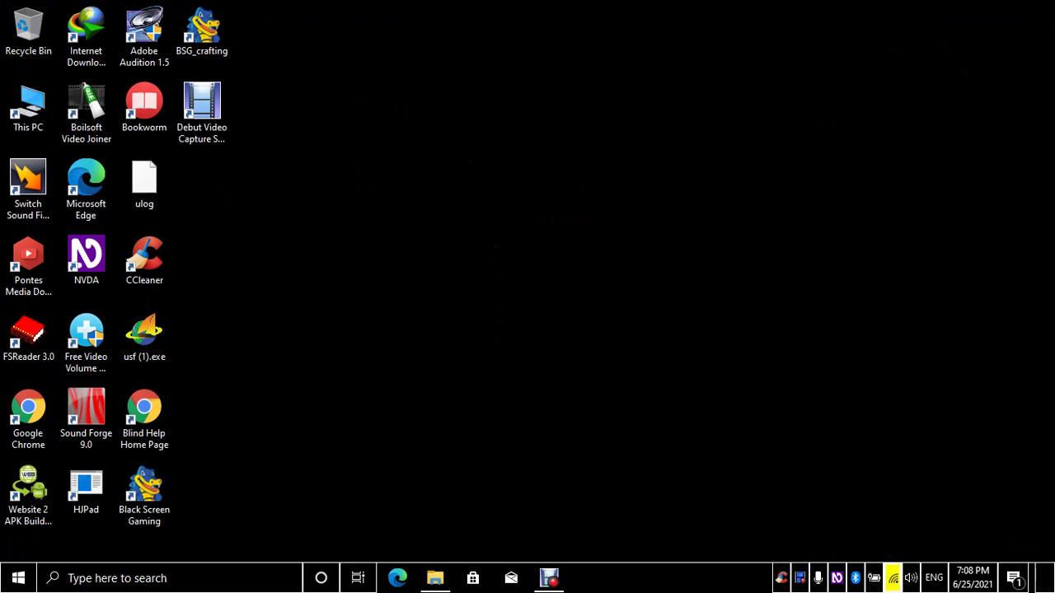
pyautogui.hotkey('shift', 'F10')
pyautogui.press('Down')
pyautogui.press('Down')
pyautogui.press('Down')
pyautogui.press('Escape')
pyautogui.hotkey('shift', 'Tab')
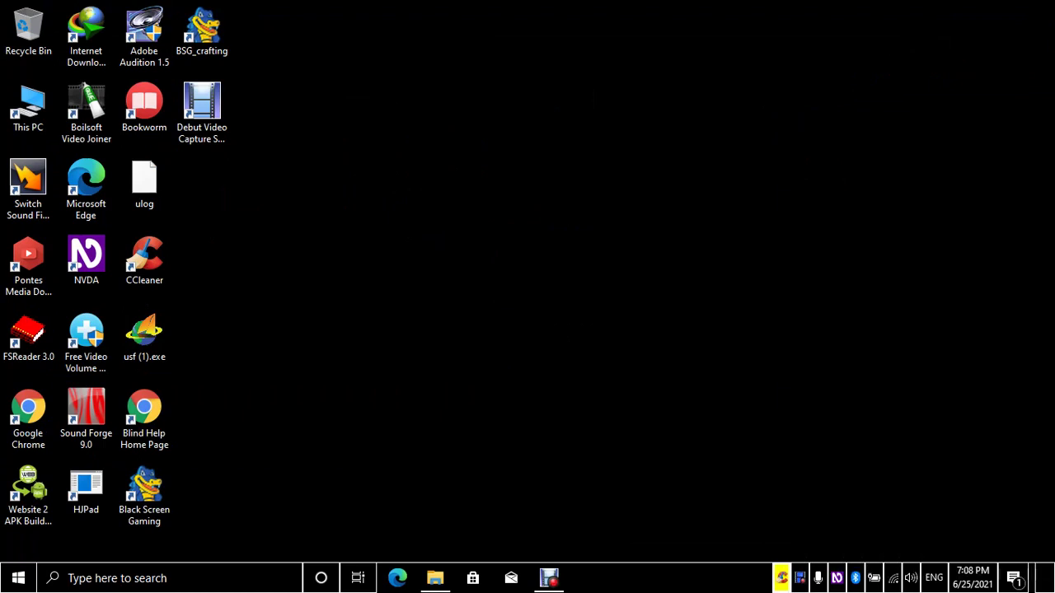
# Turn off Wi-Fi in the network quick settings and close them
pyautogui.press('Right')
pyautogui.press('Left')
pyautogui.press('Right')
pyautogui.press('Right')
pyautogui.press('Right')
pyautogui.press('Right')
pyautogui.press('Right')
pyautogui.press('Right')
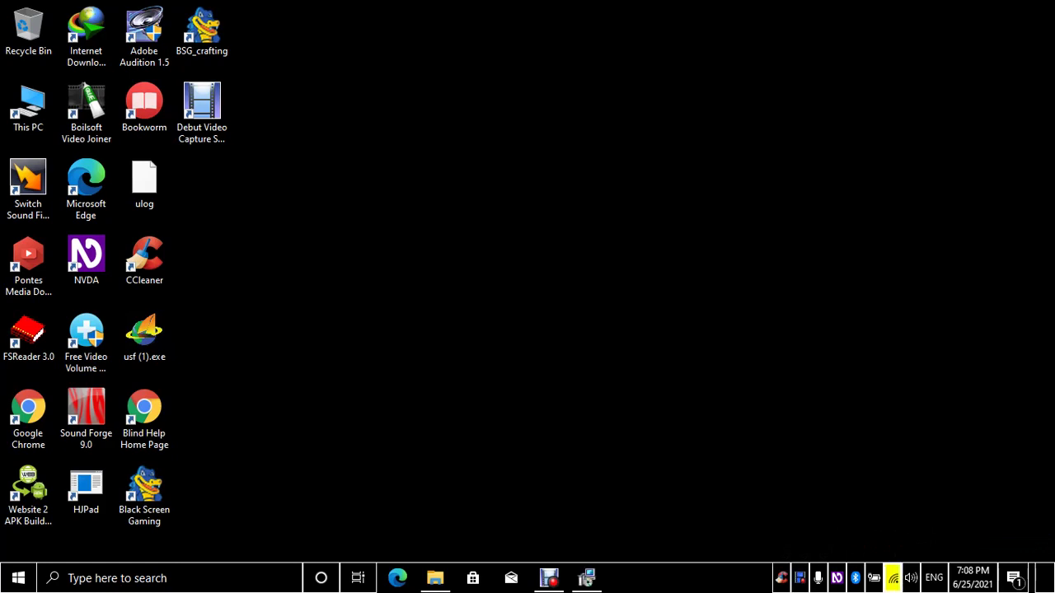
pyautogui.press('Return')
pyautogui.press('Left')
pyautogui.press('Left')
pyautogui.press('space')
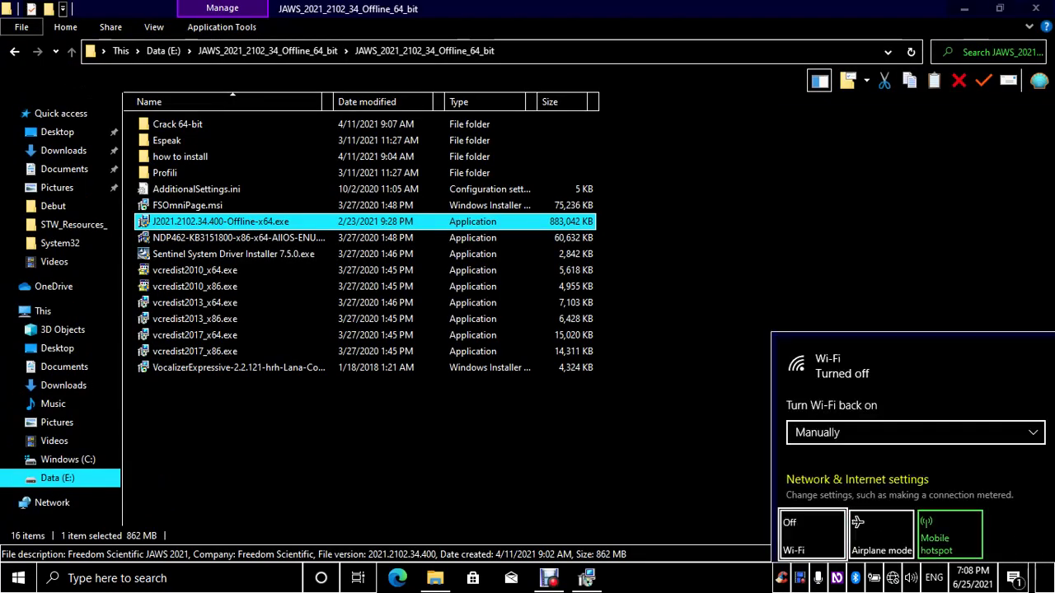
pyautogui.press('Escape')
pyautogui.press('Right')
pyautogui.press('Right')
pyautogui.press('Right')
pyautogui.press('Right')
pyautogui.press('Right')
pyautogui.press('Right')
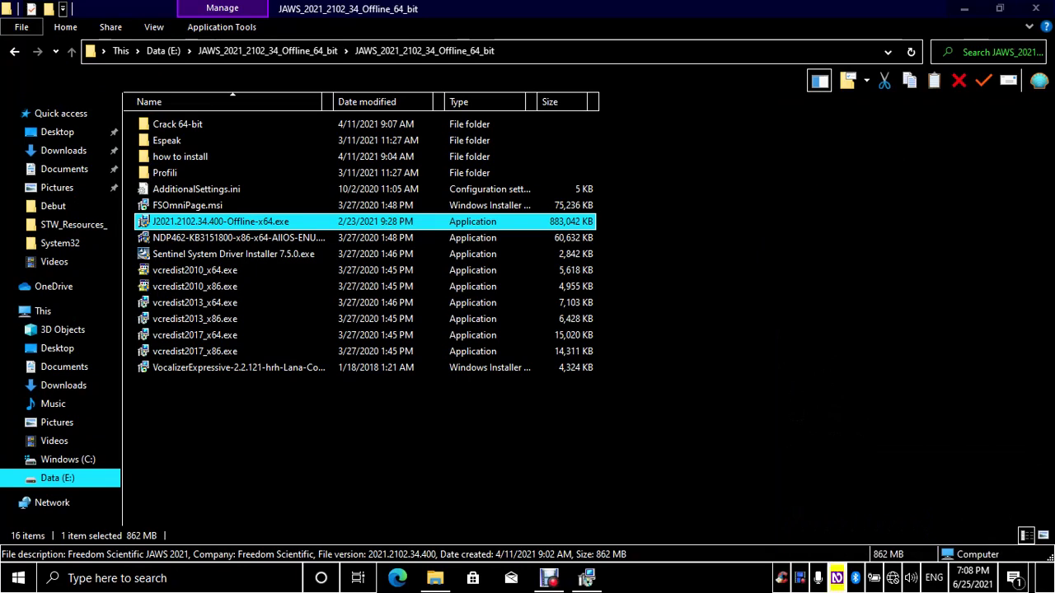
pyautogui.press('Escape')
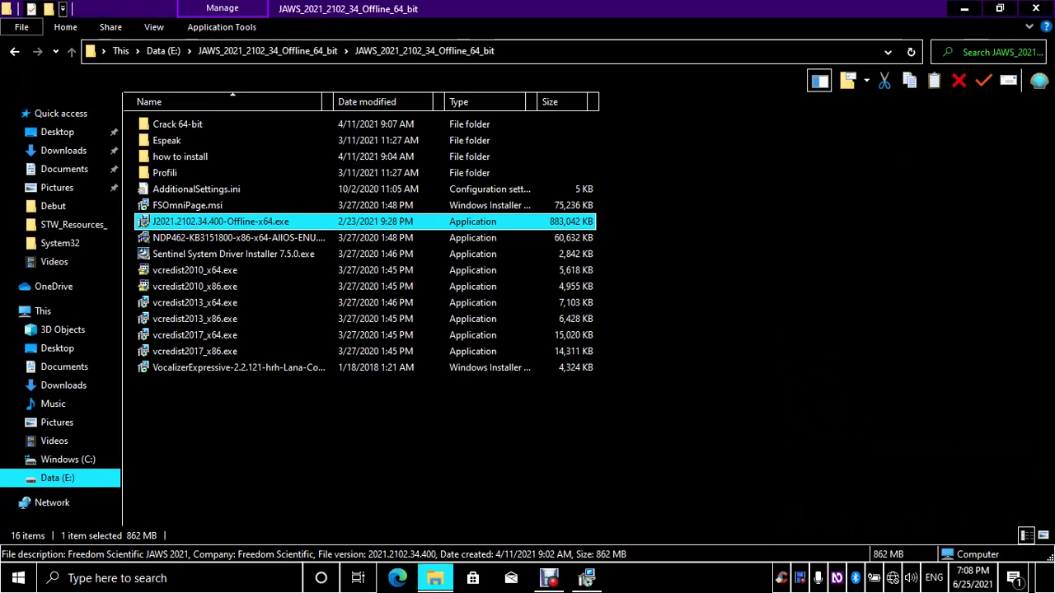
# In the JAWS Install window, accept the license agreement and start the installation
pyautogui.hotkey('alt', 'Tab')
pyautogui.hotkey('alt', 'Tab')
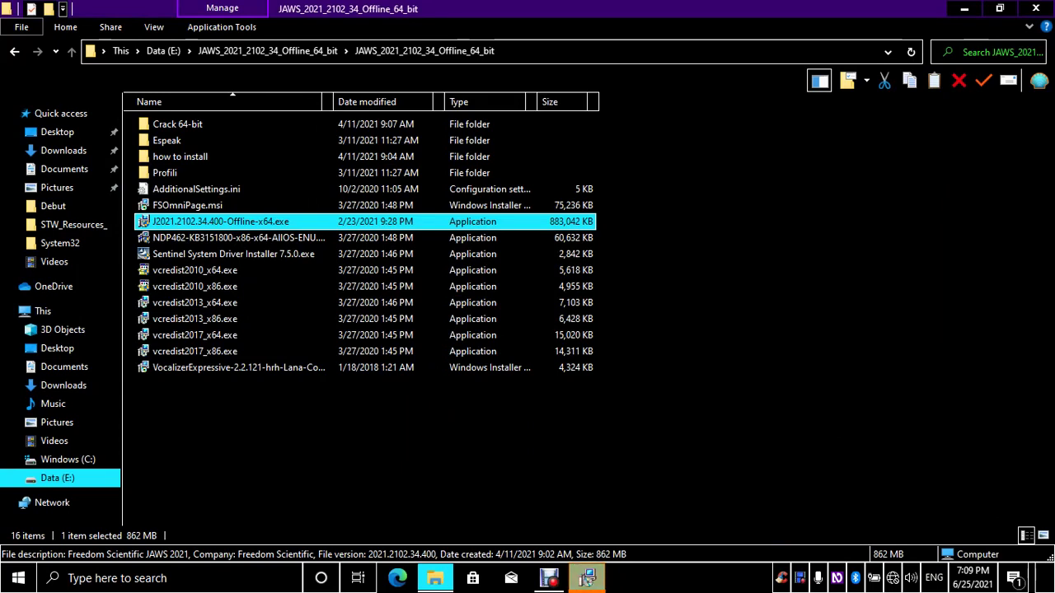
pyautogui.hotkey('alt', 'Tab')
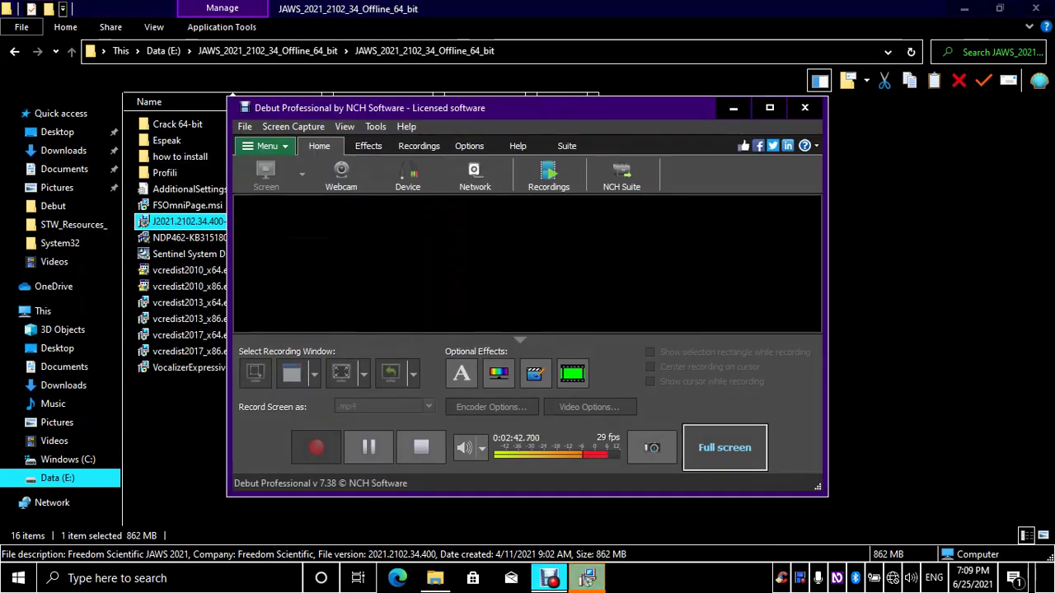
pyautogui.click(587, 577)
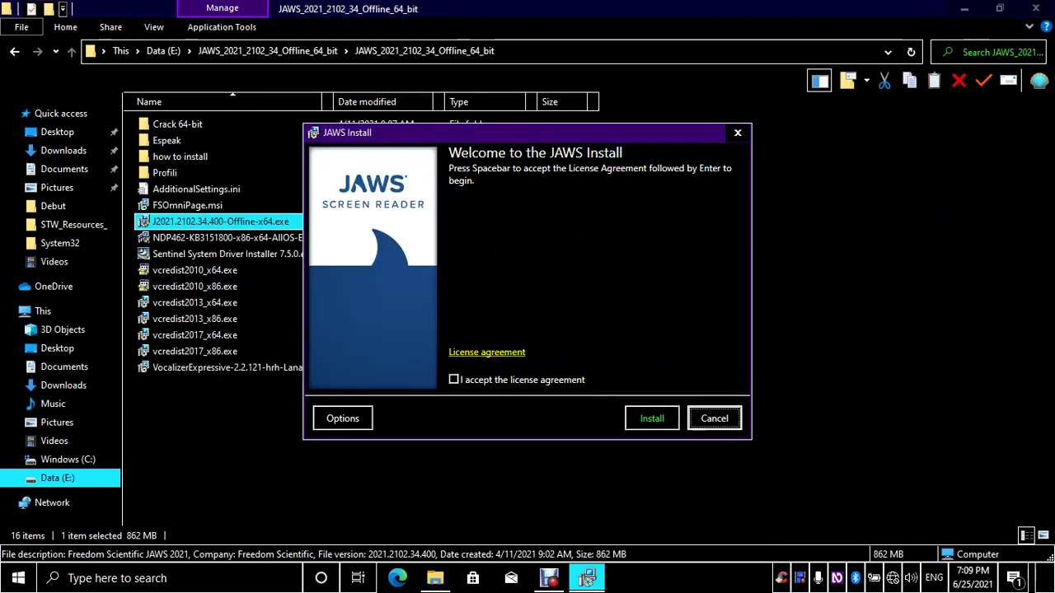
pyautogui.press('Tab')
pyautogui.press('space')
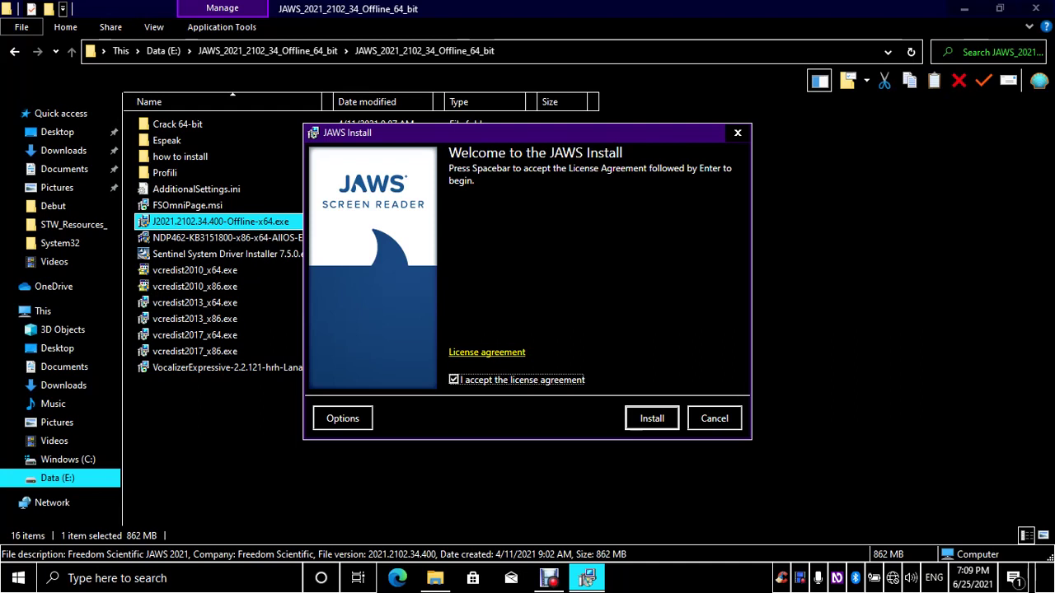
pyautogui.press('Tab')
pyautogui.press('Return')
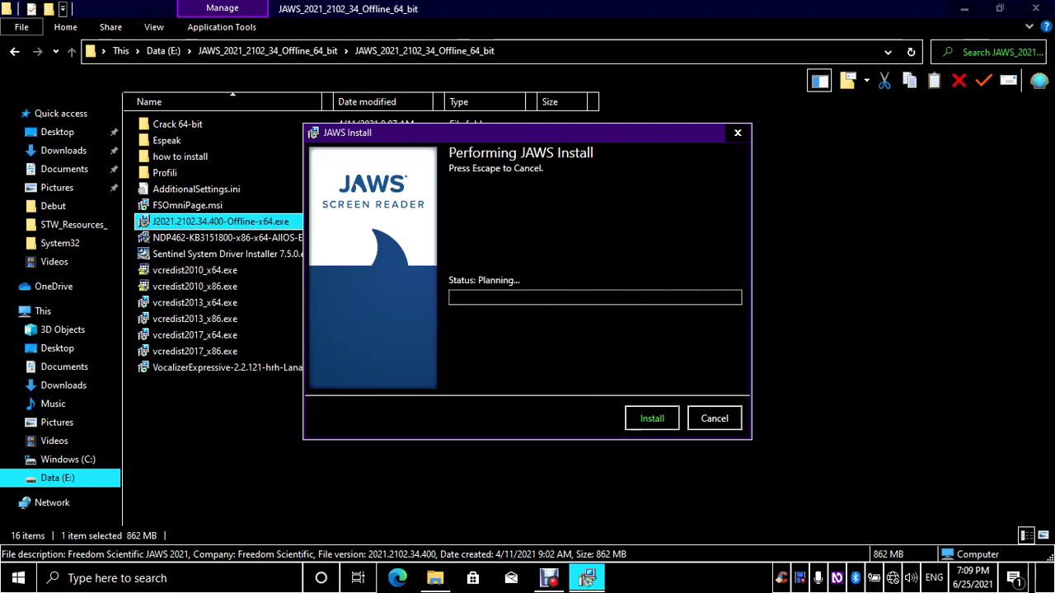
# Return to the offline package folder while the installation runs and open its Crack 64-bit subfolder
pyautogui.hotkey('alt', 'Tab')
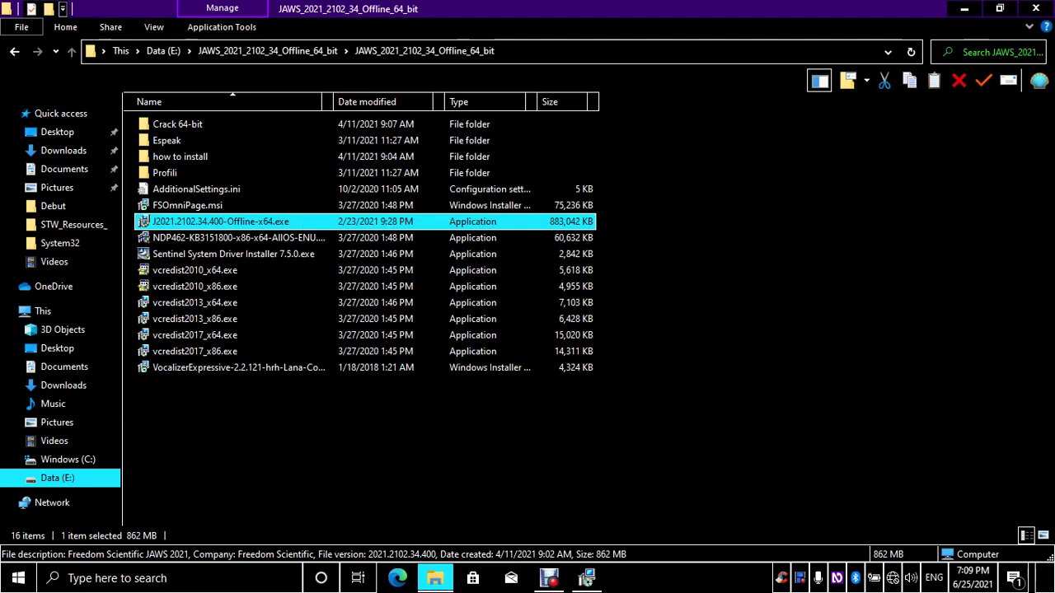
pyautogui.press('Home')
pyautogui.press('Return')
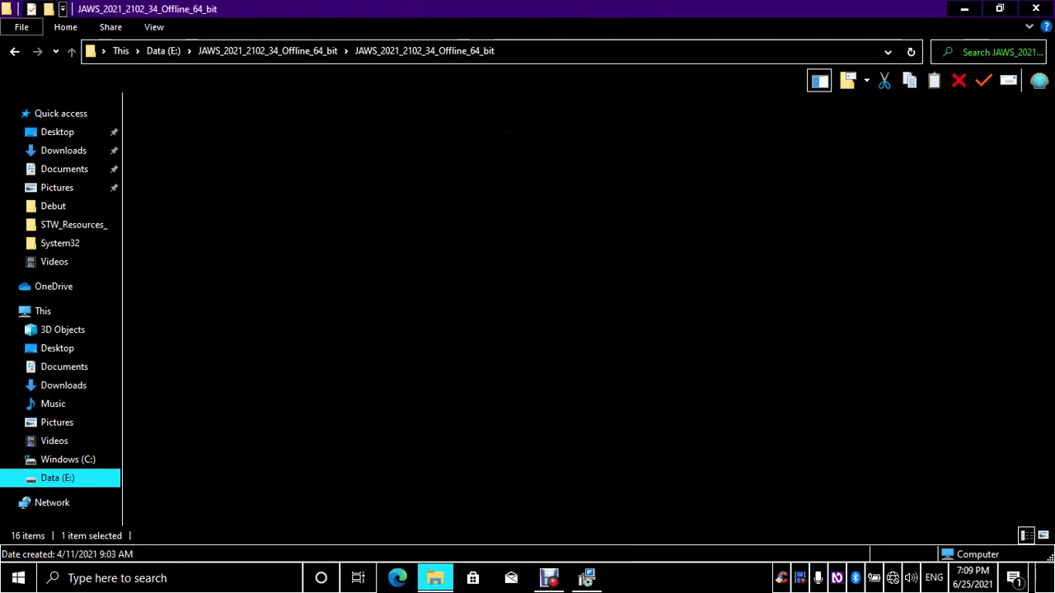
pyautogui.press('Down')
pyautogui.press('Up')
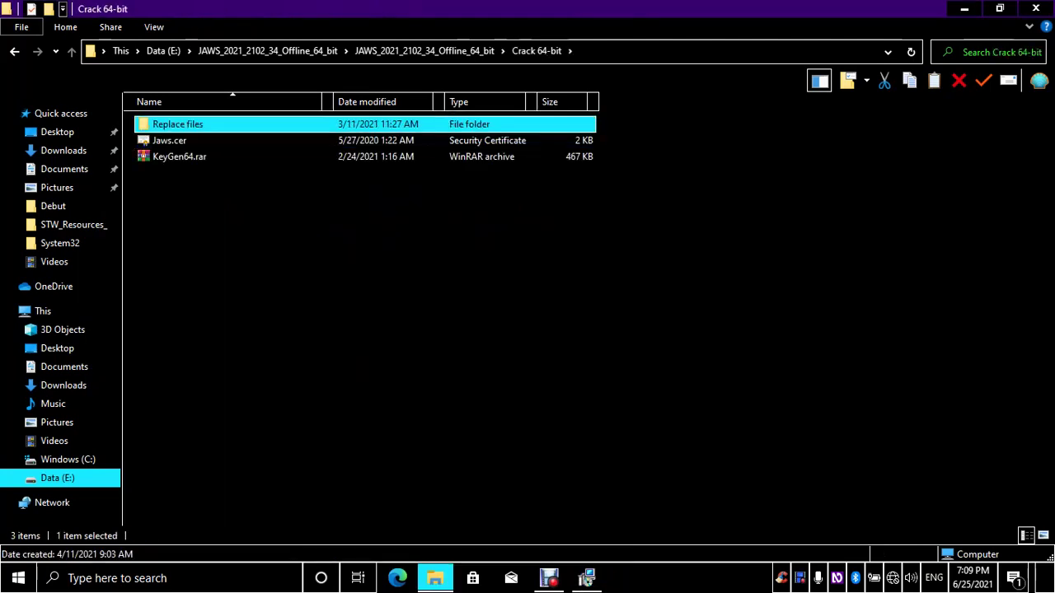
# Review the Replace files folder, Jaws.cer and KeyGen64.rar in the Crack 64-bit folder one by one
pyautogui.press('Down')
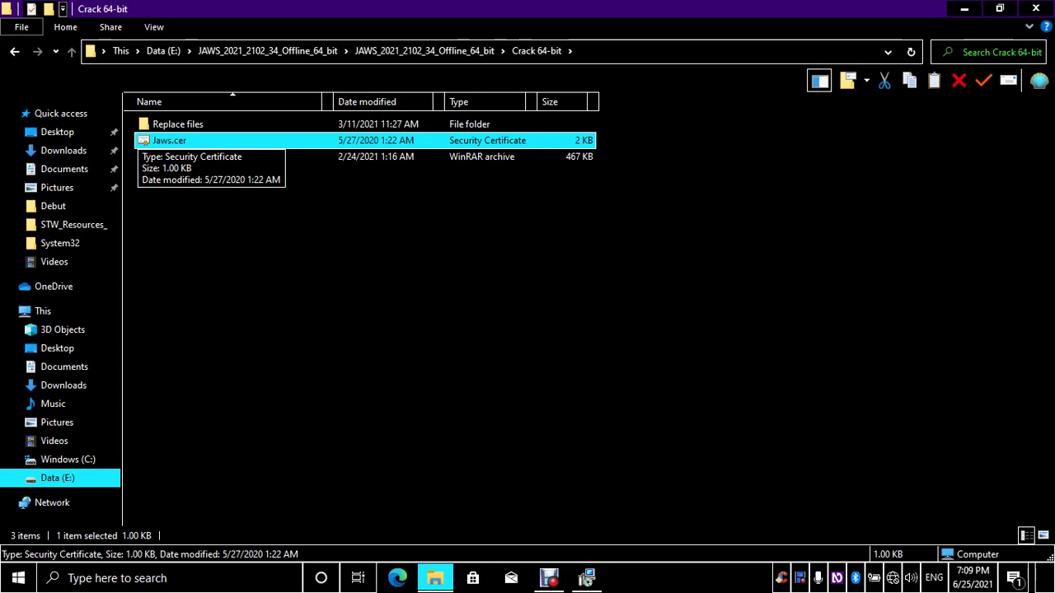
pyautogui.click(177, 123)
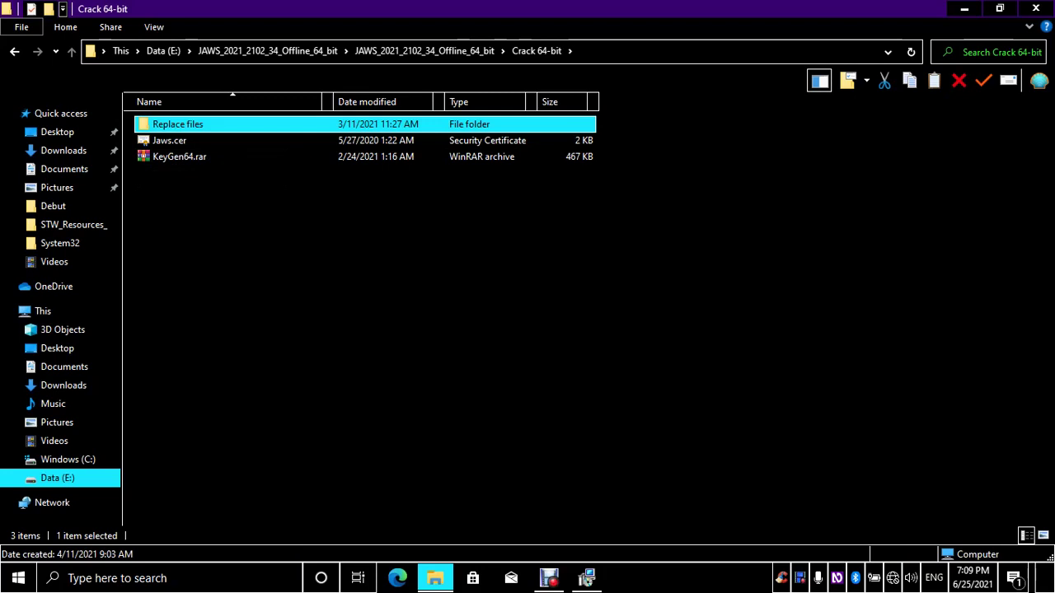
pyautogui.click(169, 141)
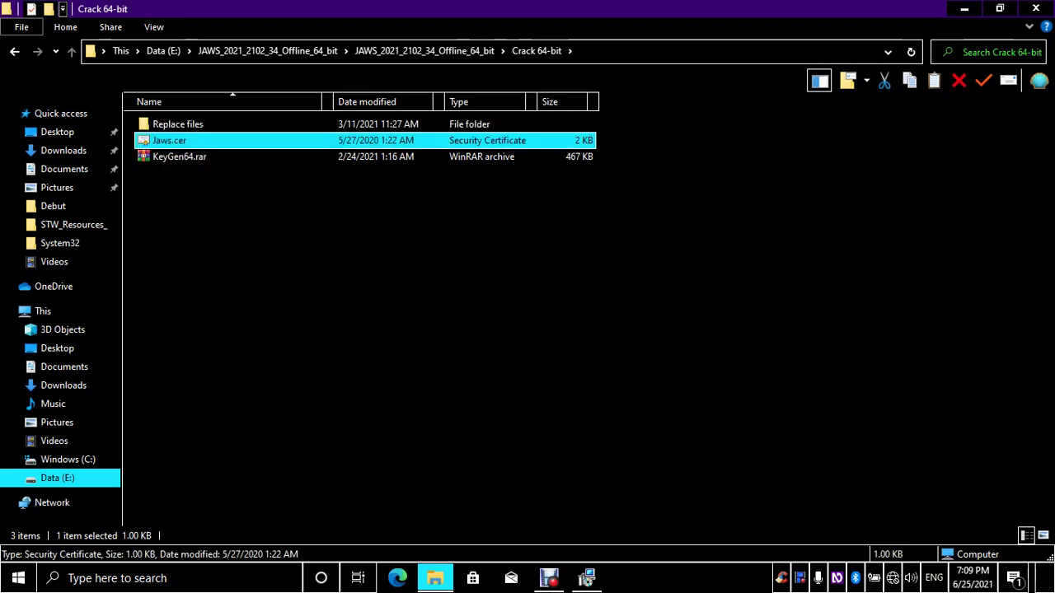
pyautogui.click(177, 124)
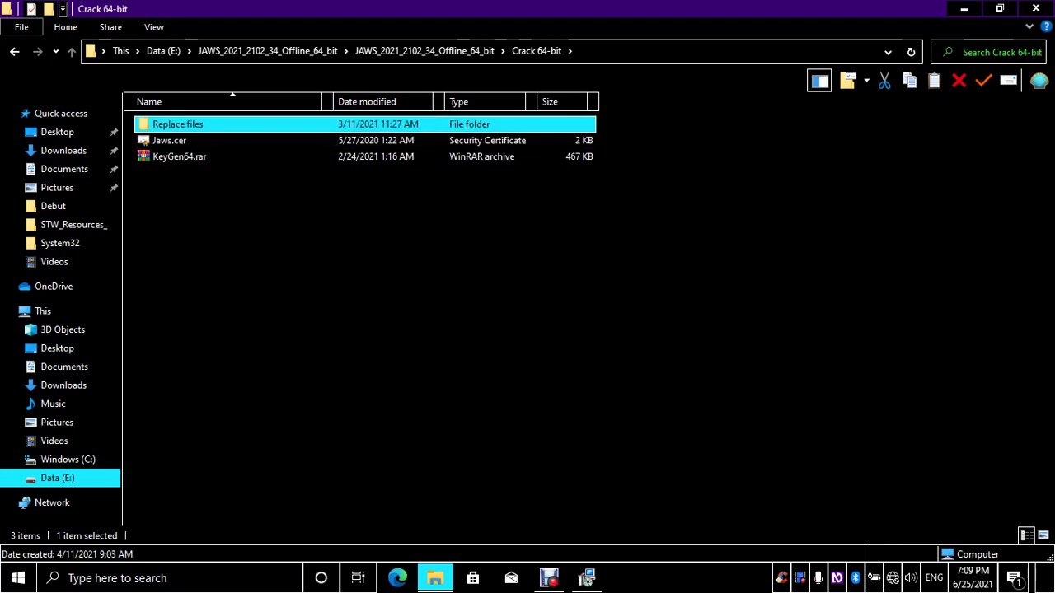
pyautogui.click(169, 140)
pyautogui.click(178, 157)
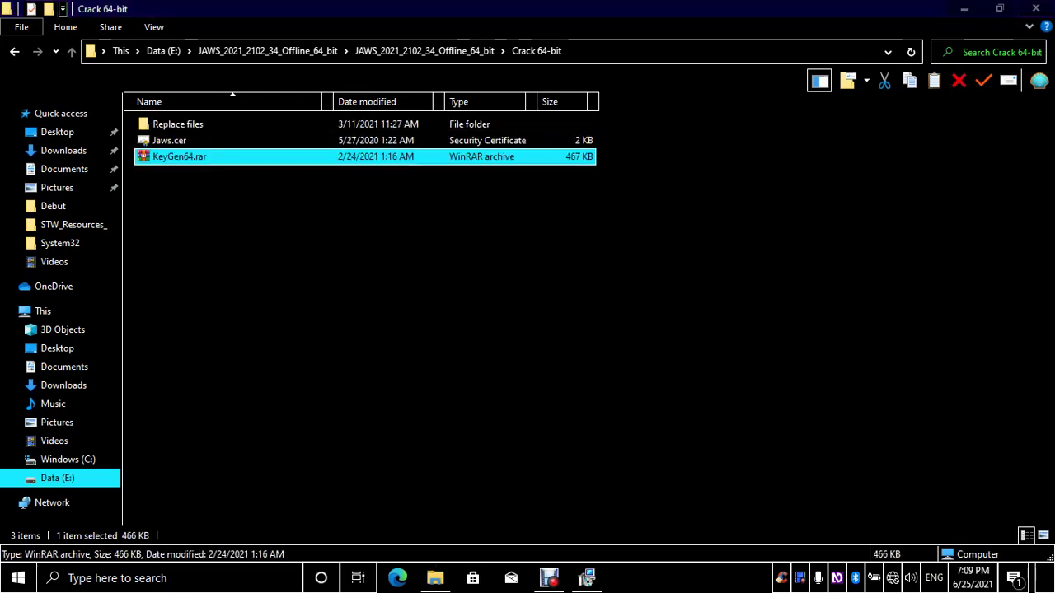
pyautogui.press('Up')
pyautogui.press('Down')
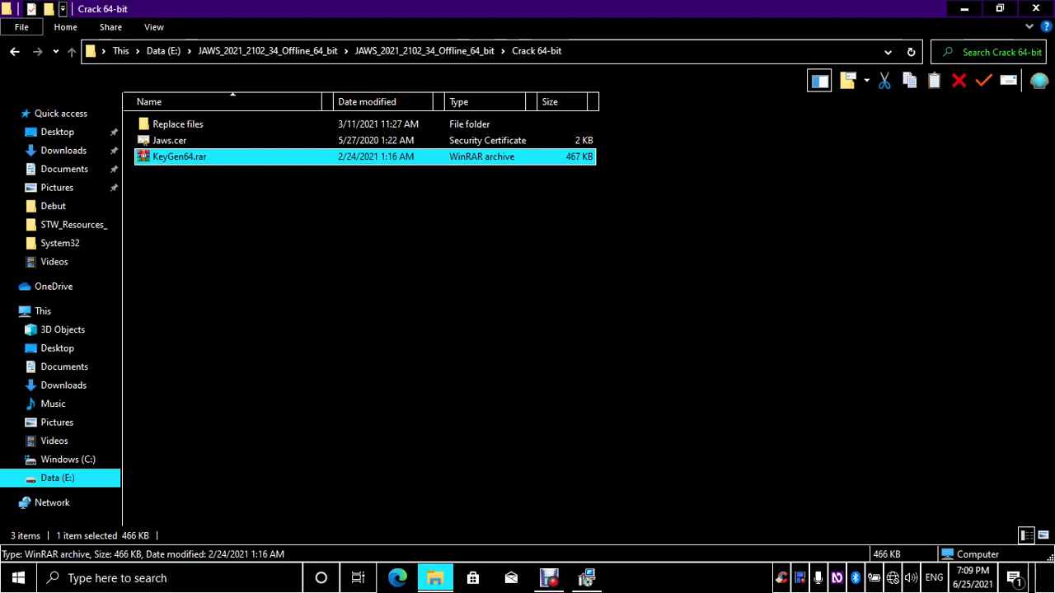
pyautogui.press('Up')
pyautogui.press('Up')
pyautogui.press('Down')
pyautogui.press('Down')
# Extract KeyGen64.rar with WinRAR into its own KeyGen64 folder
pyautogui.rightClick(146, 158)
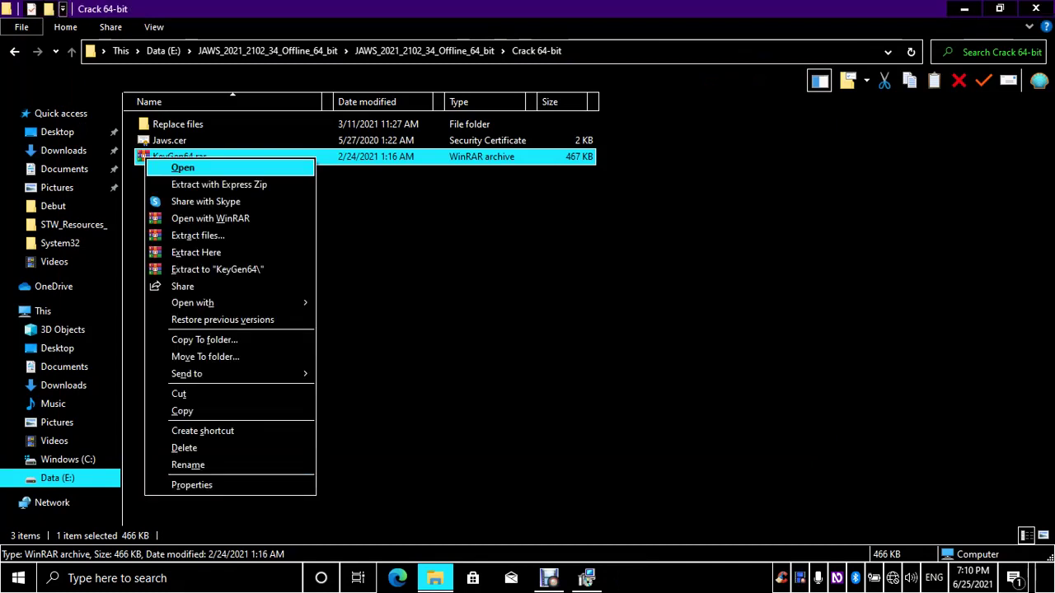
pyautogui.press('Up')
pyautogui.press('h')
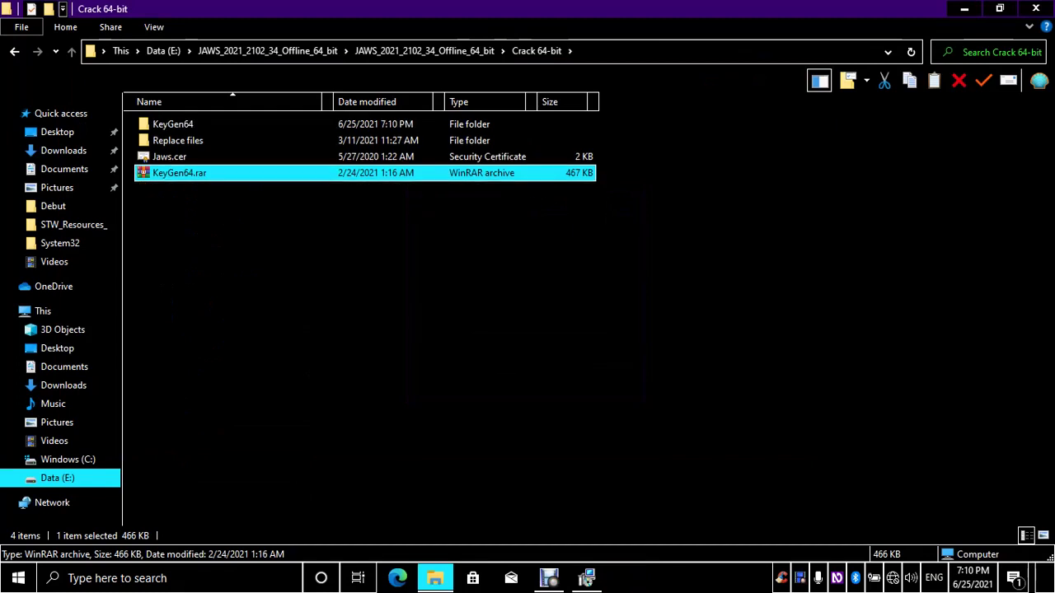
# Open the extracted KeyGen64 folder and select KeyGen64.exe
pyautogui.click(172, 124)
pyautogui.press('Return')
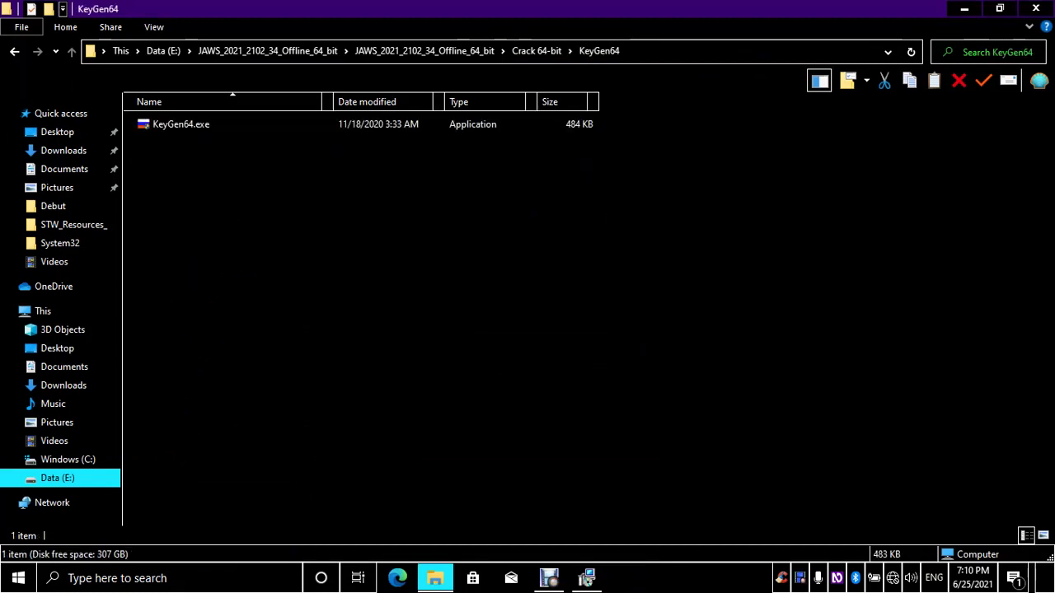
pyautogui.click(172, 124)
pyautogui.press('F2')
pyautogui.press('Escape')
pyautogui.press('BackSpace')
pyautogui.press('Return')
pyautogui.click(180, 124)
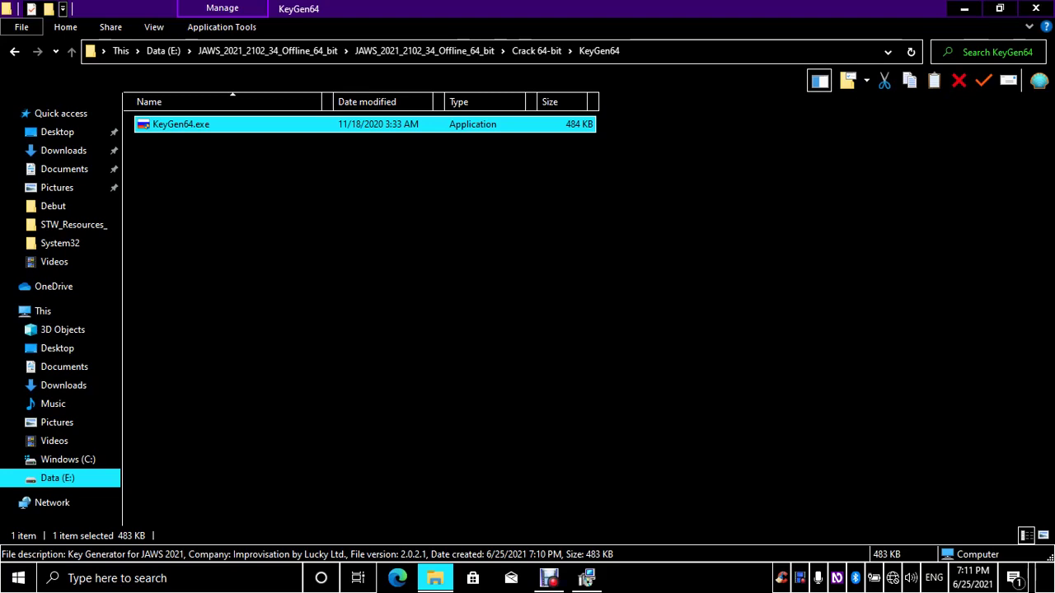
# Check the installation's progress in the JAWS Install window and return to the KeyGen64 folder
pyautogui.moveTo(587, 579)
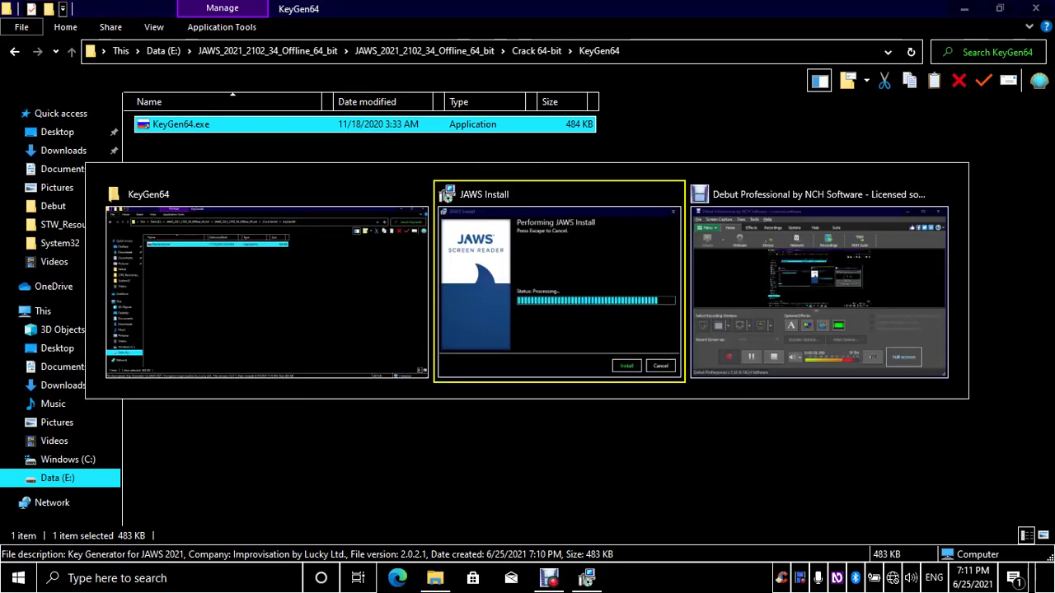
pyautogui.click(532, 276)
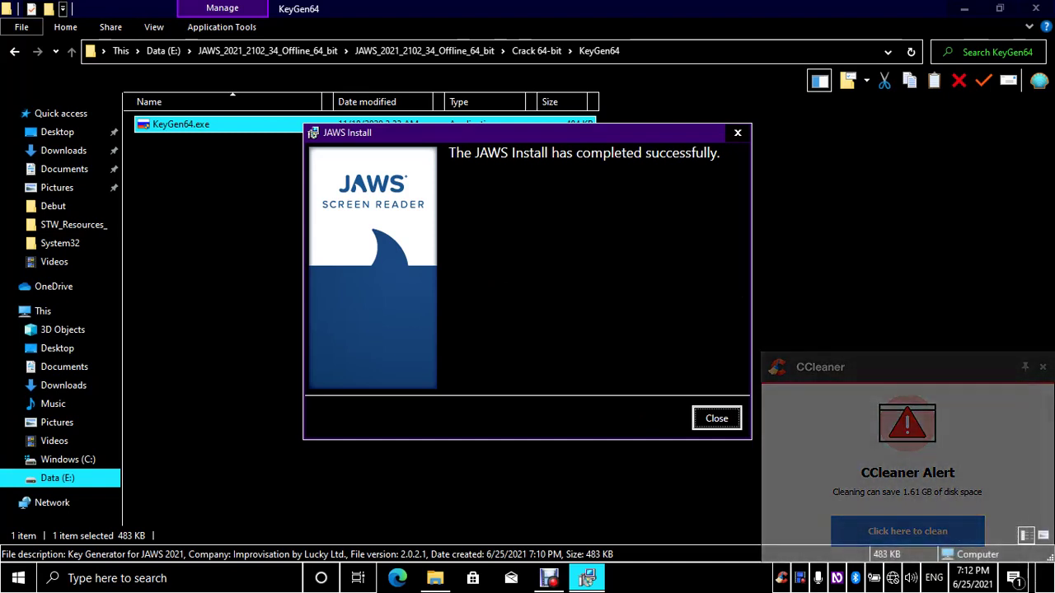
pyautogui.hotkey('alt', 'Tab')
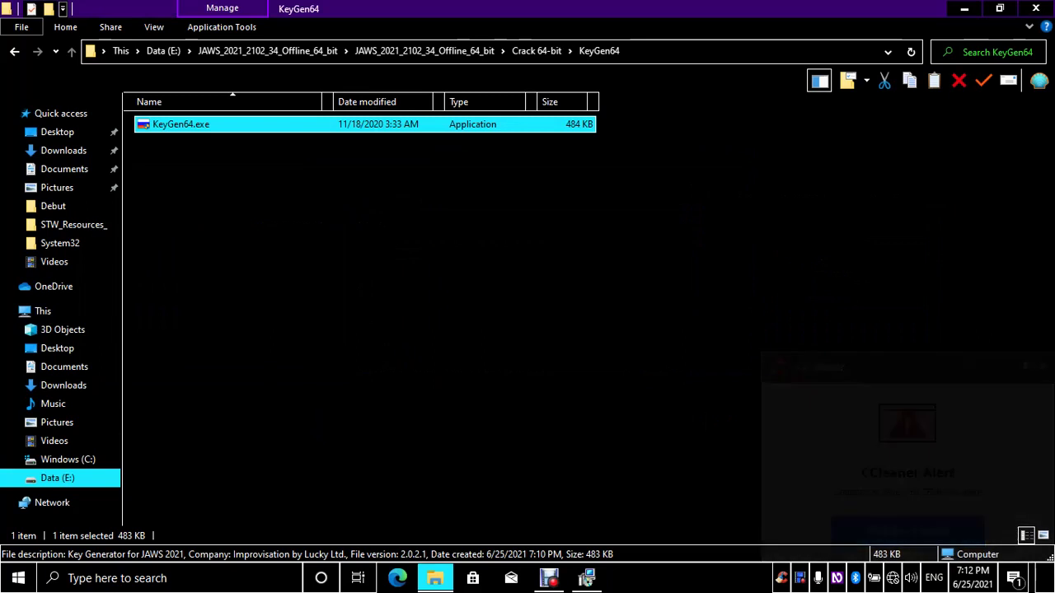
# Go back up to the Crack 64-bit folder and select the Replace files folder
pyautogui.hotkey('alt', 'Up')
pyautogui.press('Up')
pyautogui.press('Down')
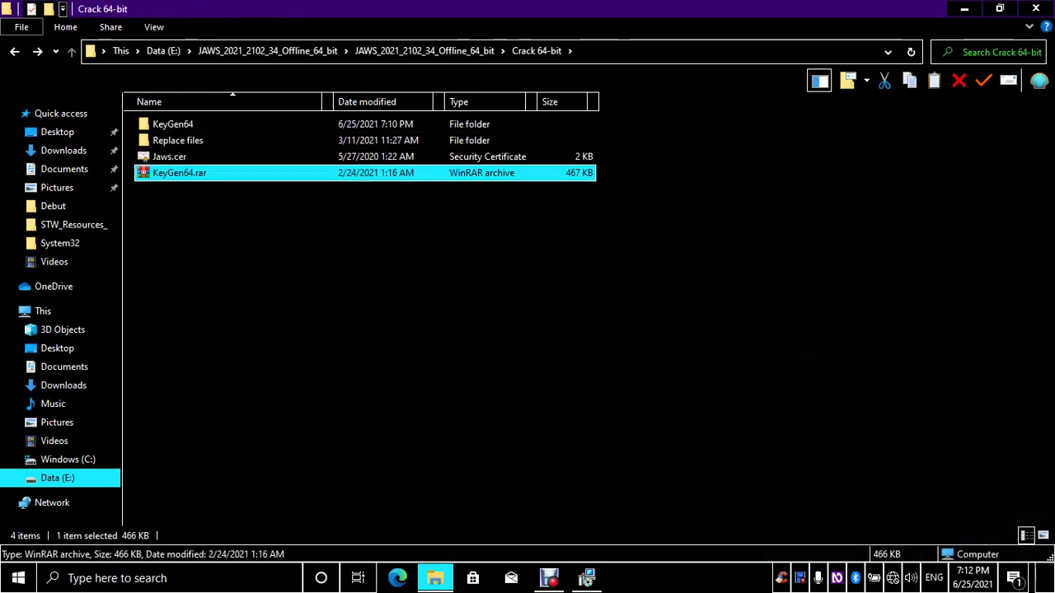
pyautogui.press('Up')
pyautogui.press('Up')
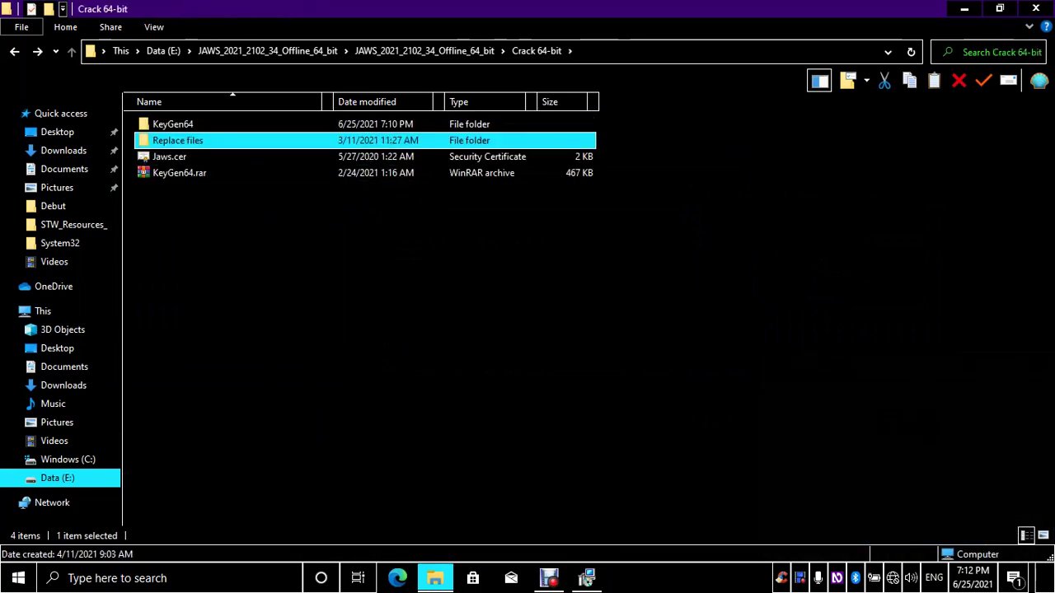
# Examine the JAWS2020.vbs and netapi32.dll files inside the Replace files folder and return to the Crack 64-bit folder
pyautogui.press('Return')
pyautogui.press('Down')
pyautogui.press('Up')
pyautogui.press('Down')
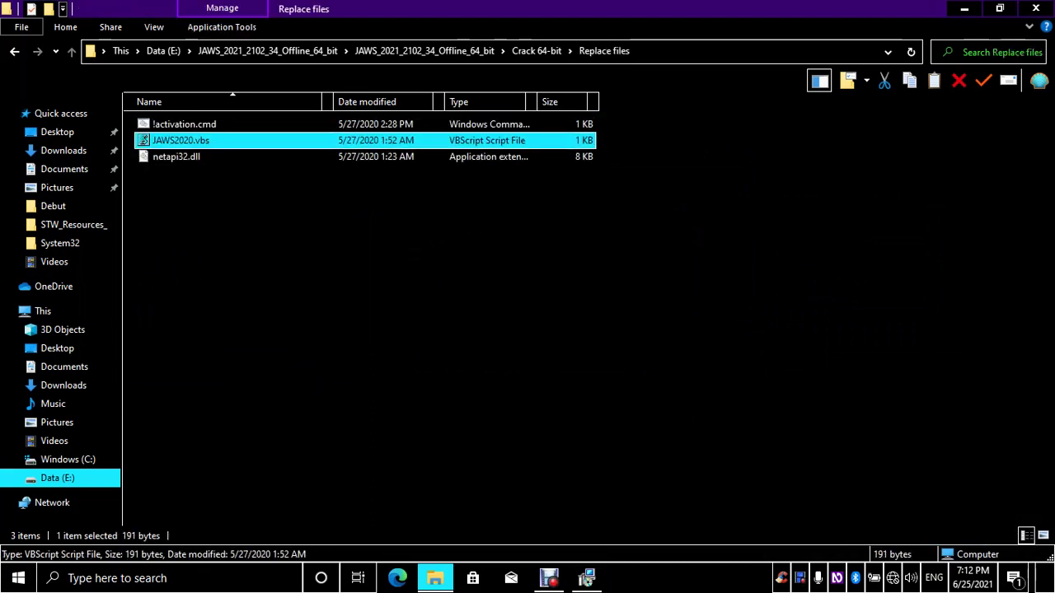
pyautogui.press('Down')
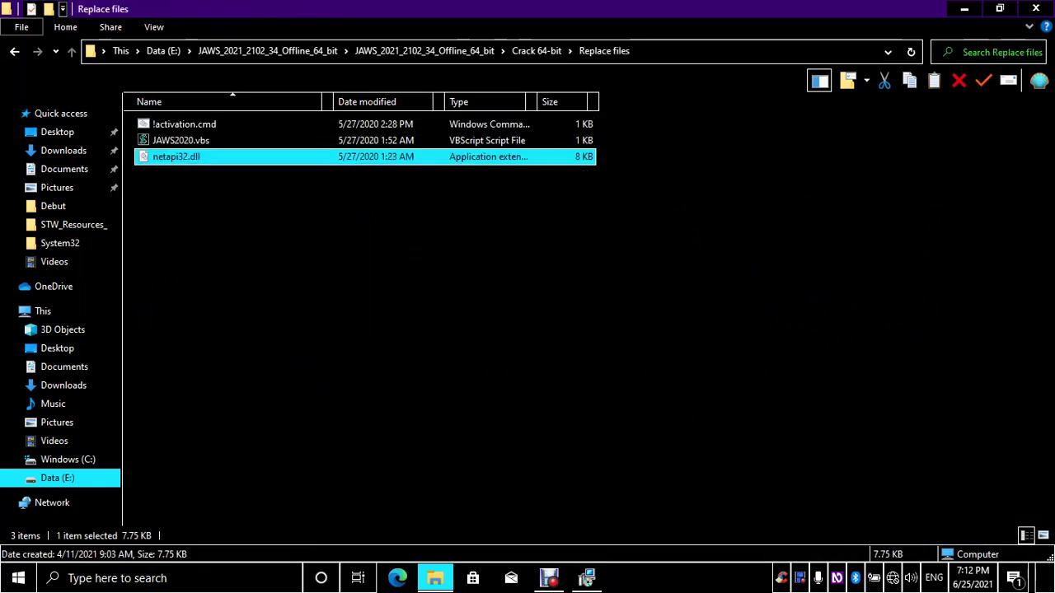
pyautogui.press('BackSpace')
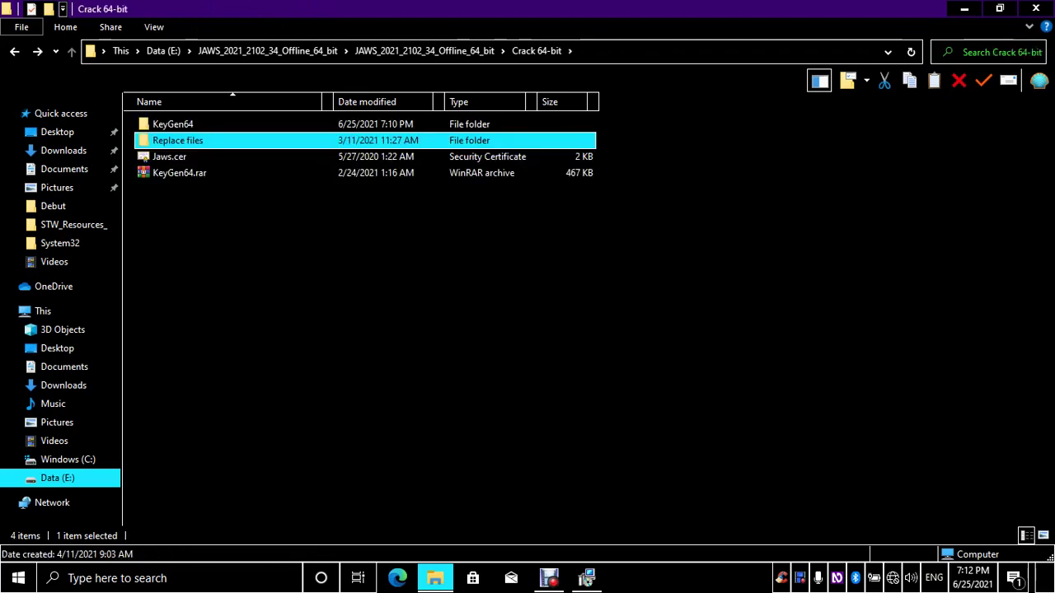
# Open the KeyGen64 folder from the Crack 64-bit folder and select KeyGen64.exe
pyautogui.click(169, 157)
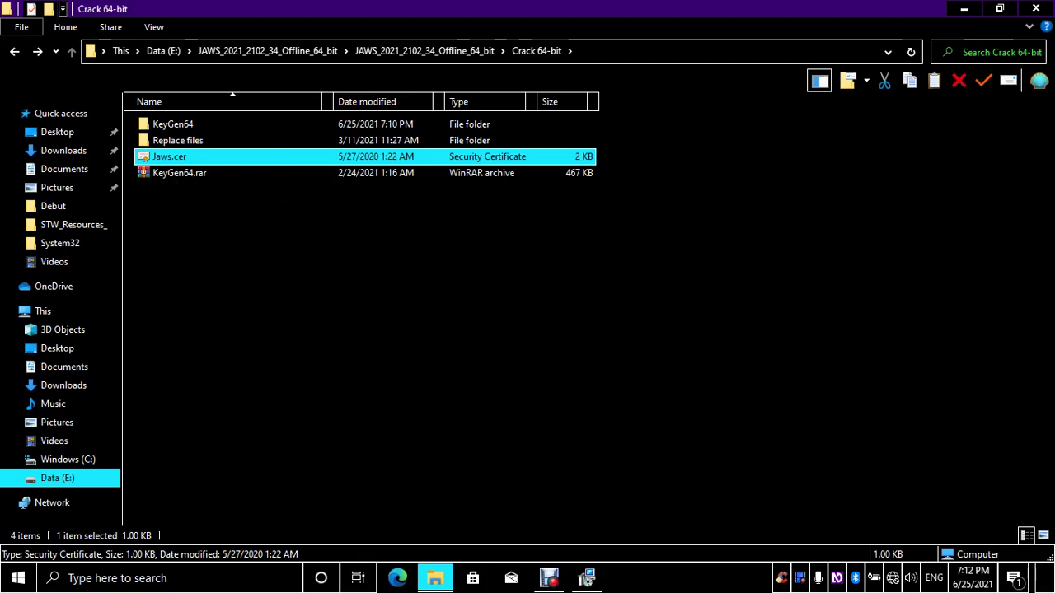
pyautogui.click(172, 123)
pyautogui.press('Return')
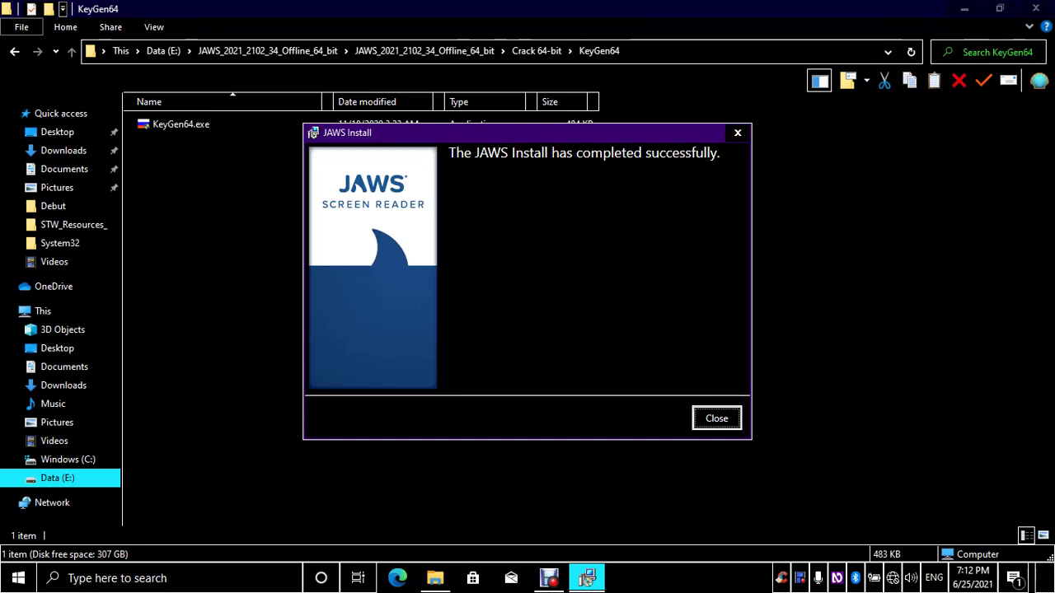
pyautogui.press('Return')
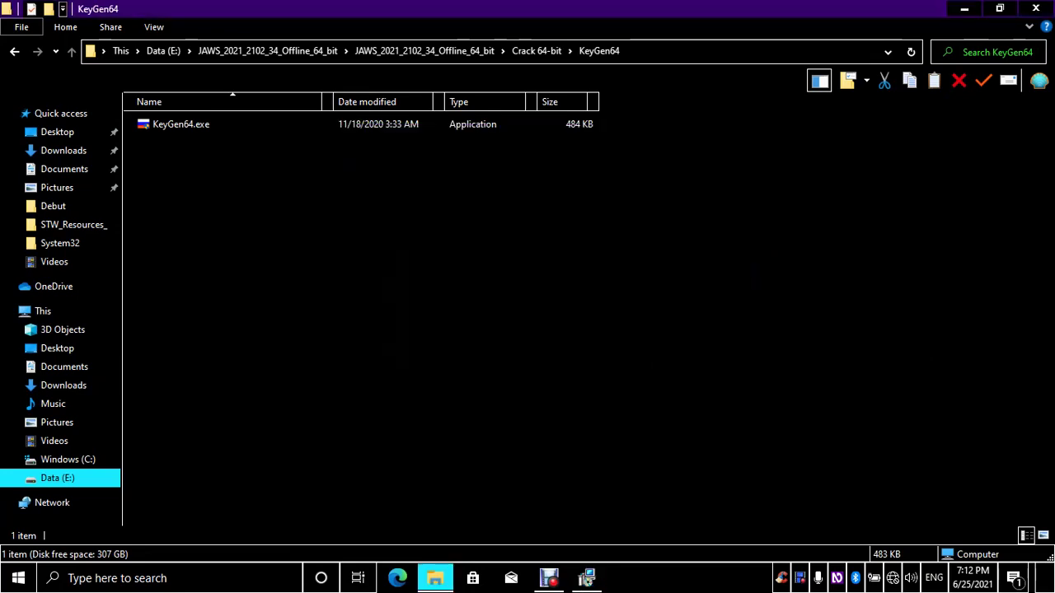
pyautogui.click(180, 124)
pyautogui.press('F2')
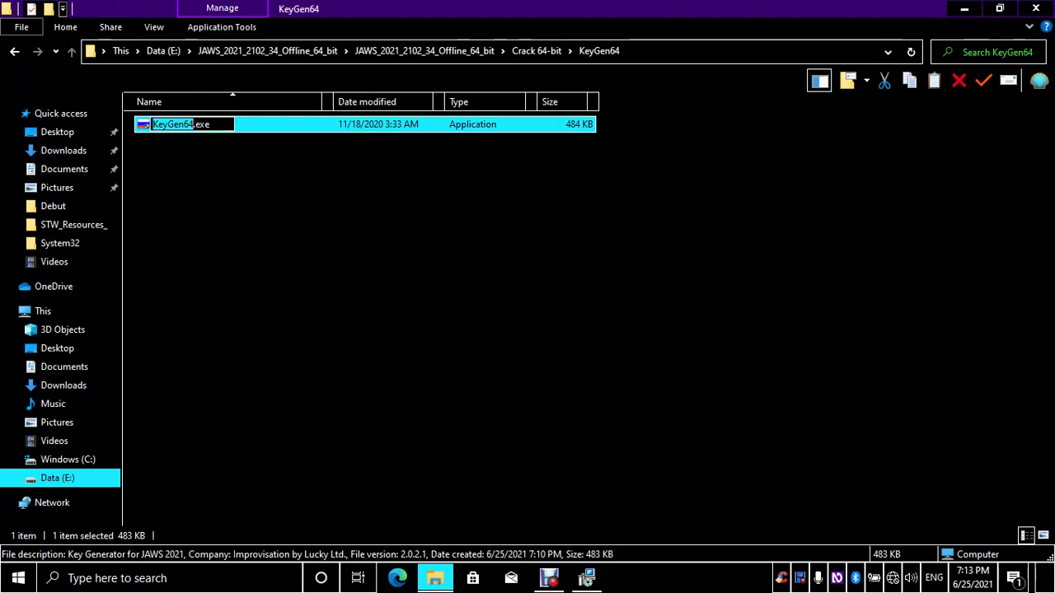
# Leave the KeyGen64.exe file name as it is and close the JAWS Install window
pyautogui.press('Return')
pyautogui.hotkey('shift', 'F10')
pyautogui.press('Down')
pyautogui.press('Return')
pyautogui.click(717, 418)
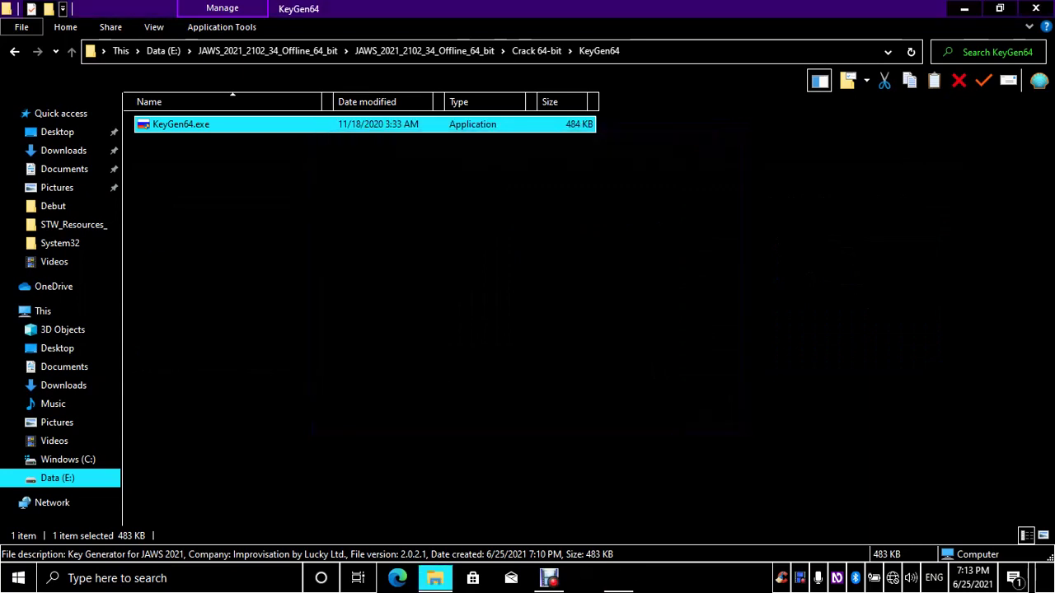
# Switch to the JAWS Startup Wizard at its Help Us Improve Freedom Scientific Products page
pyautogui.press('Tab')
pyautogui.press('Tab')
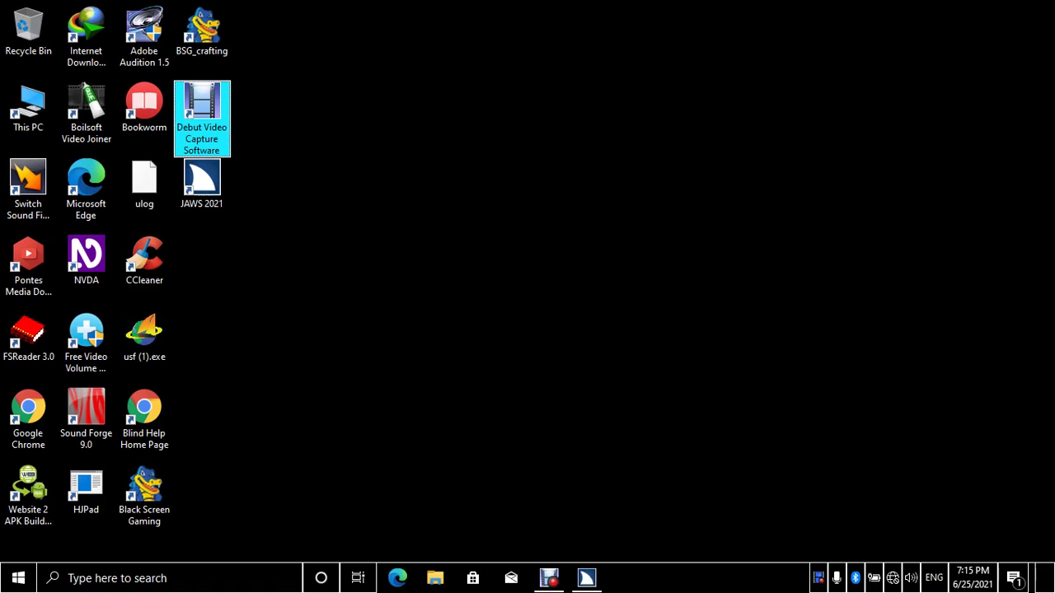
pyautogui.hotkey('alt', 'Tab')
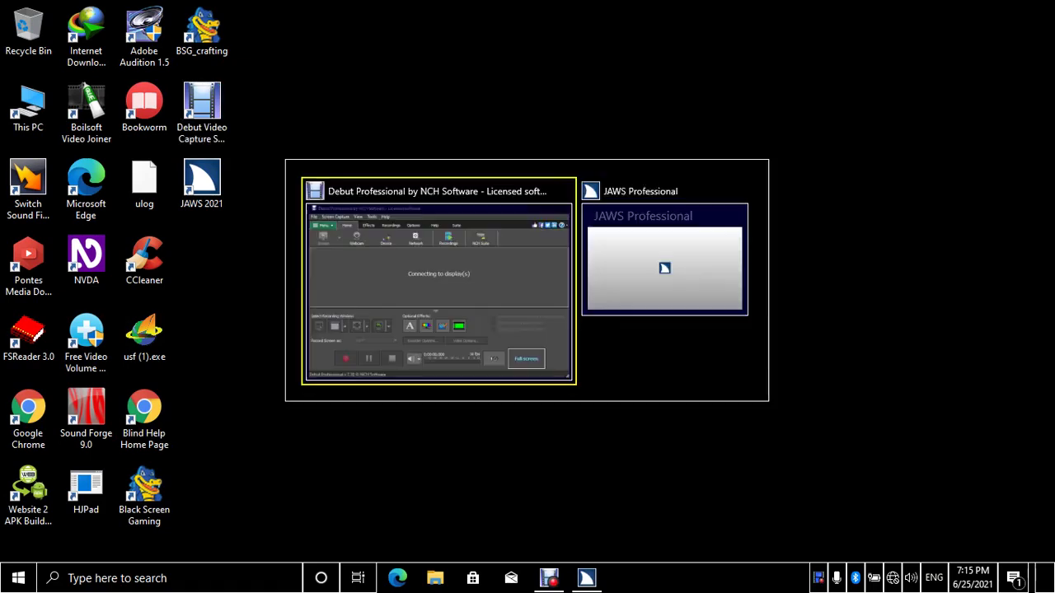
pyautogui.hotkey('alt', 'Tab')
pyautogui.hotkey('alt', 'Tab')
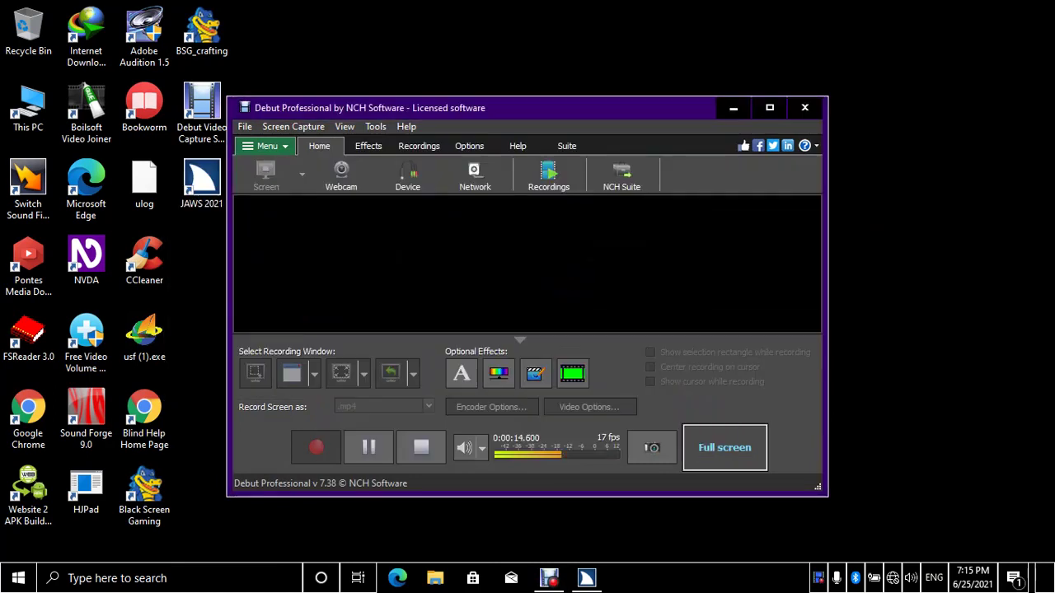
pyautogui.hotkey('alt', 'Tab')
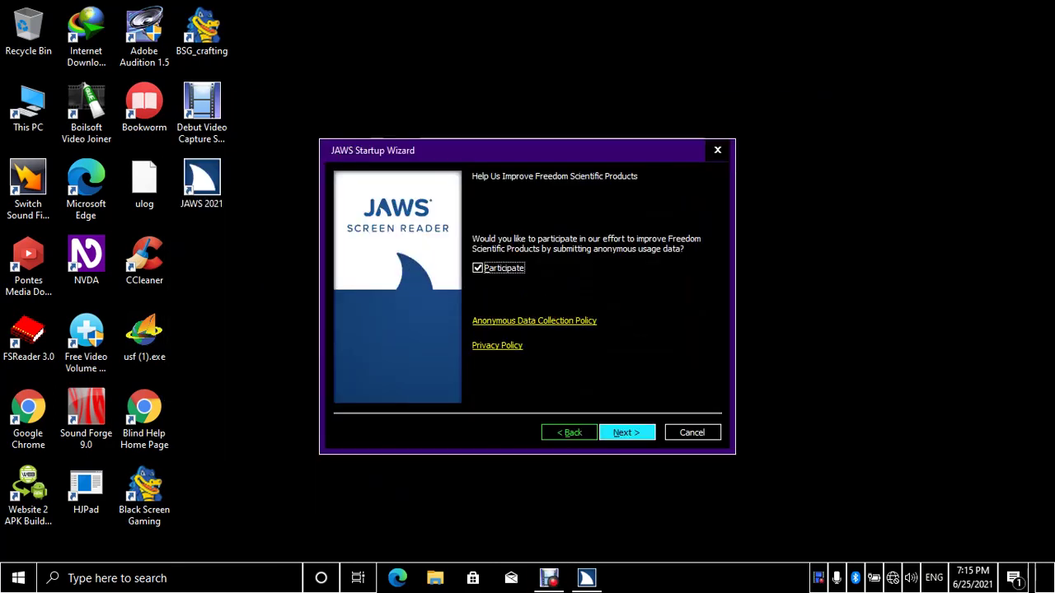
pyautogui.hotkey('alt', 'Tab')
pyautogui.hotkey('alt', 'Tab')
pyautogui.hotkey('alt', 'Tab')
# Keep Participate enabled for anonymous usage data and continue to the Speech Settings page
pyautogui.press('Tab')
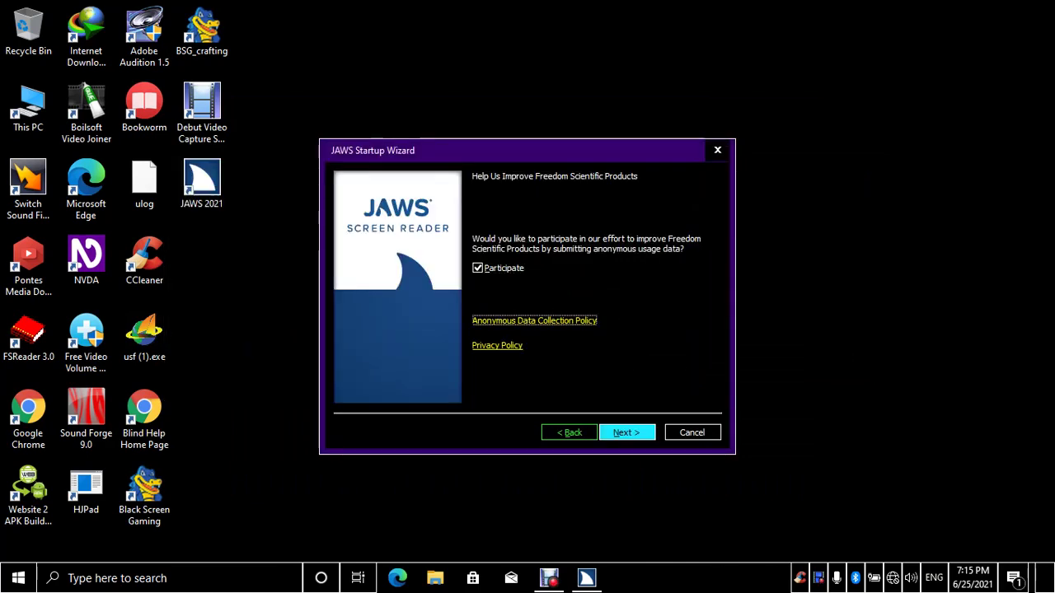
pyautogui.hotkey('shift', 'Tab')
pyautogui.press('Tab')
pyautogui.press('Tab')
pyautogui.hotkey('shift', 'Tab')
pyautogui.press('Tab')
pyautogui.press('Tab')
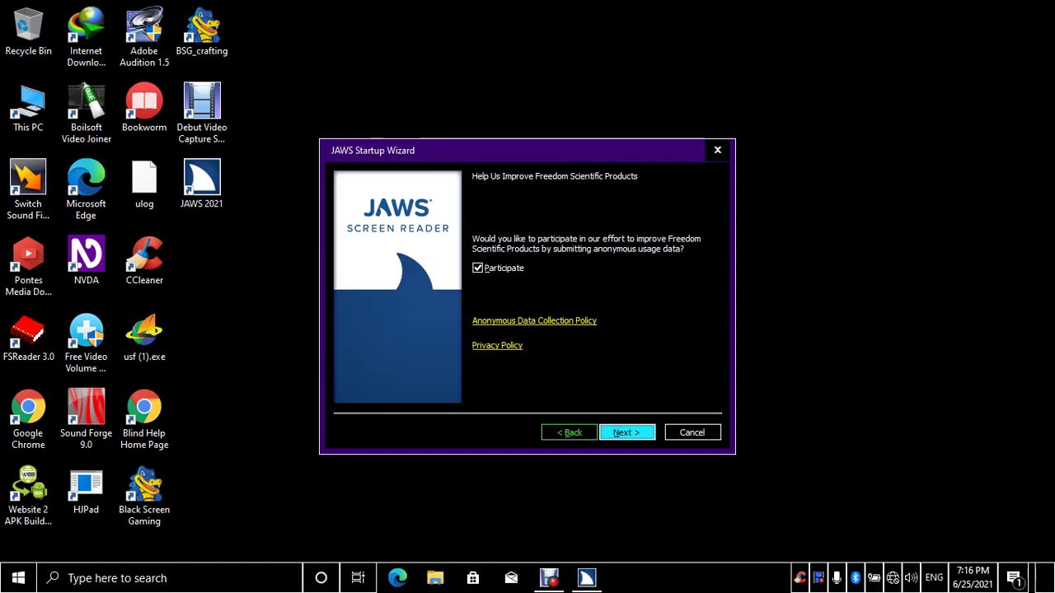
pyautogui.press('Return')
# Set the JAWS speech rate to 84 on the Speech Settings page
pyautogui.press('Tab')
pyautogui.hotkey('shift', 'Tab')
pyautogui.press('Tab')
pyautogui.hotkey('shift', 'Tab')
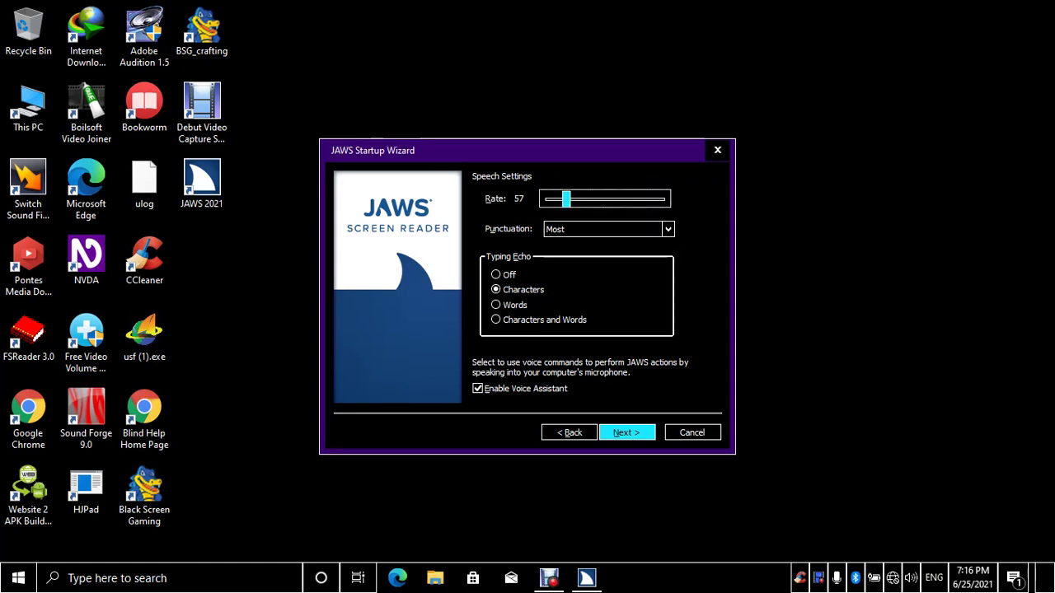
pyautogui.press('Right')
pyautogui.press('Right')
pyautogui.press('Right')
pyautogui.press('Right')
pyautogui.press('Right')
pyautogui.press('Right')
pyautogui.press('Right')
pyautogui.press('Right')
pyautogui.press('Right')
pyautogui.press('Right')
pyautogui.press('Right')
pyautogui.press('Right')
pyautogui.press('Right')
pyautogui.press('Right')
pyautogui.press('Right')
pyautogui.press('Right')
pyautogui.press('Right')
pyautogui.press('Right')
pyautogui.press('Right')
pyautogui.press('Right')
pyautogui.press('Right')
pyautogui.press('Right')
pyautogui.press('Right')
pyautogui.press('Right')
pyautogui.press('Right')
pyautogui.press('Right')
pyautogui.press('Right')
pyautogui.press('Tab')
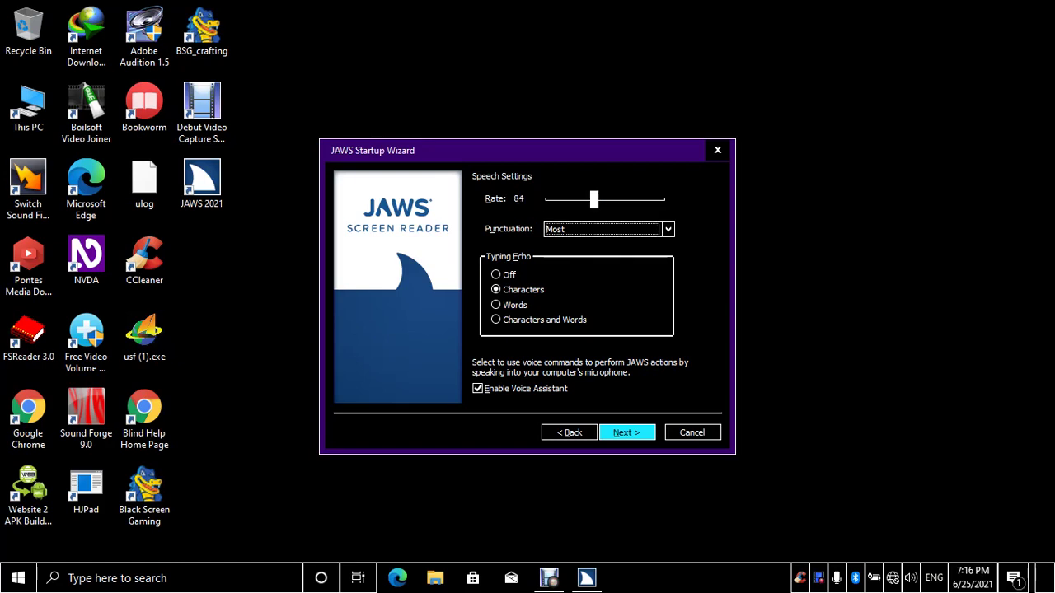
# Turn off Enable Voice Assistant and continue to the Run JAWS Settings page
pyautogui.press('Tab')
pyautogui.press('Tab')
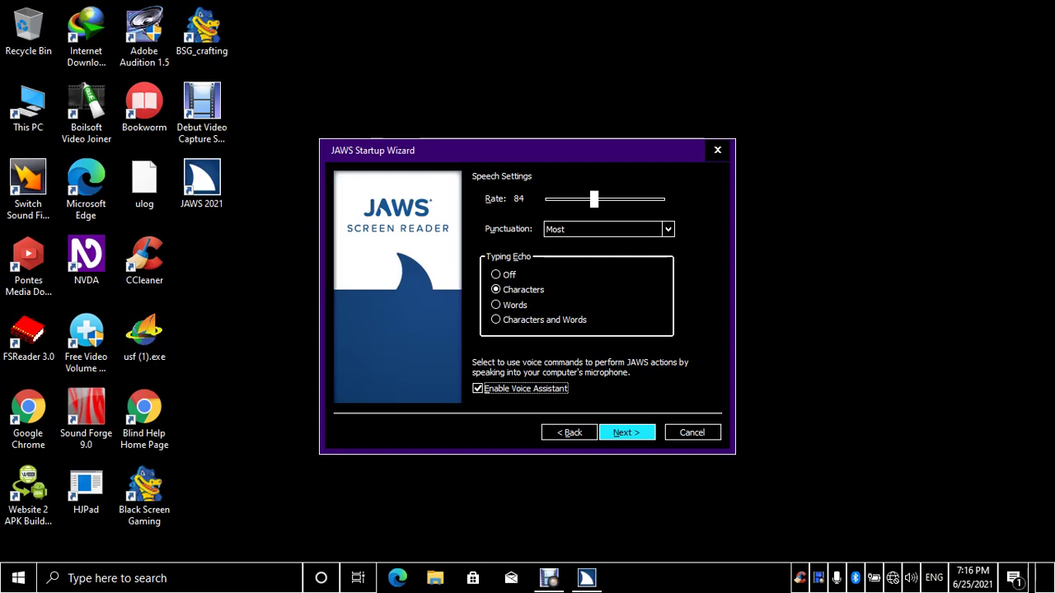
pyautogui.hotkey('shift', 'Tab')
pyautogui.press('Tab')
pyautogui.press('space')
pyautogui.hotkey('shift', 'Tab')
pyautogui.press('Tab')
pyautogui.press('Return')
# Enable Start JAWS after logon for all users in the Run JAWS Settings
pyautogui.press('Tab')
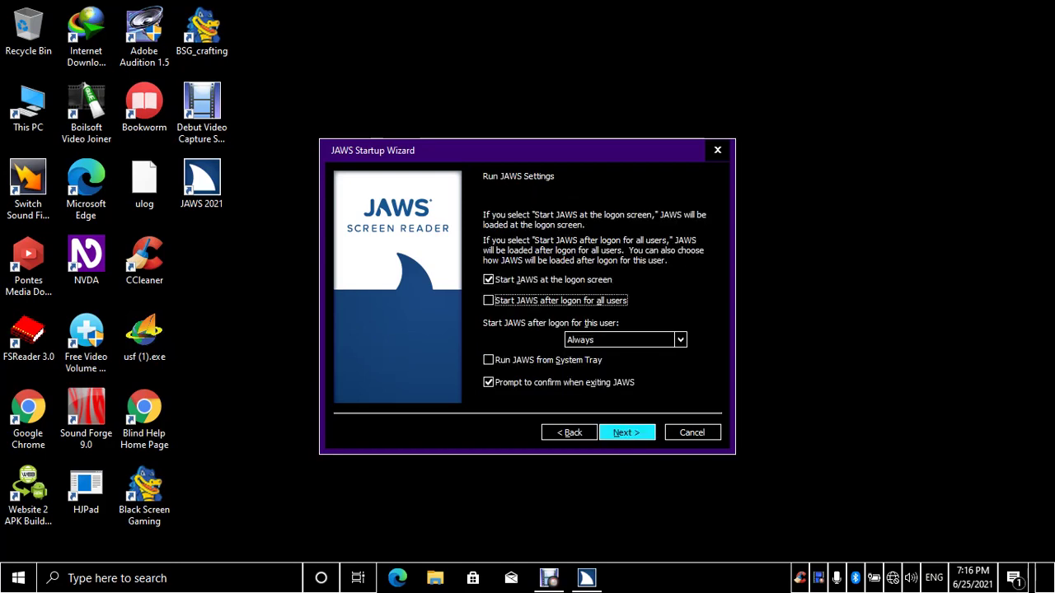
pyautogui.hotkey('shift', 'Tab')
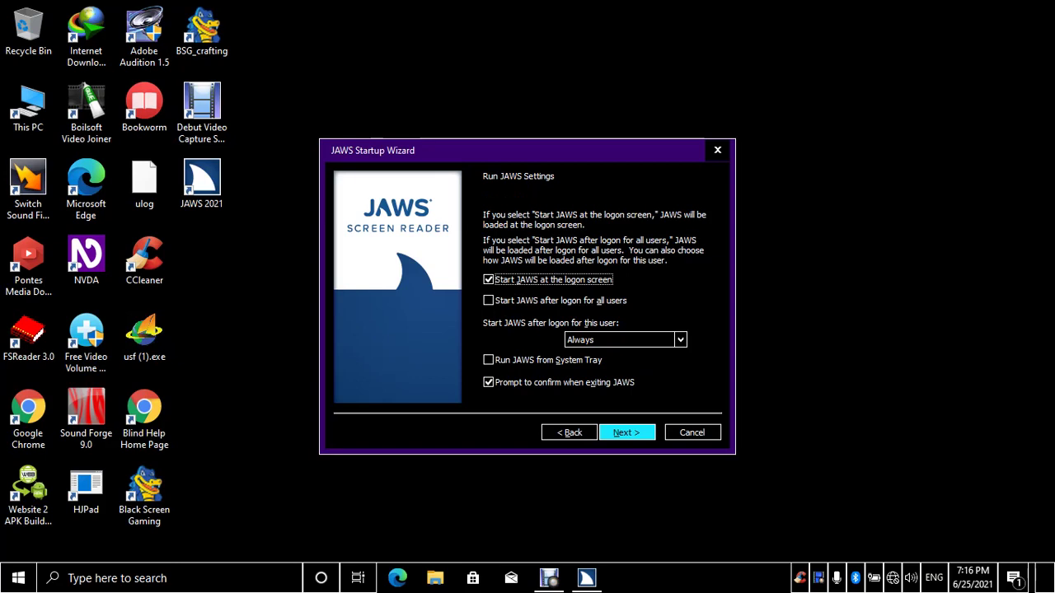
pyautogui.press('Tab')
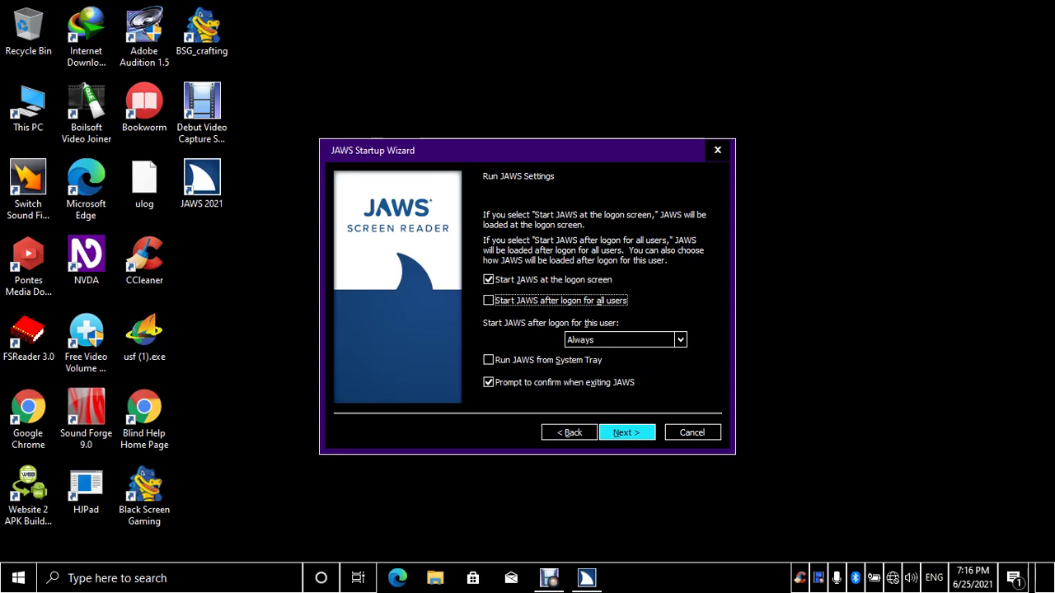
pyautogui.press('space')
pyautogui.press('Tab')
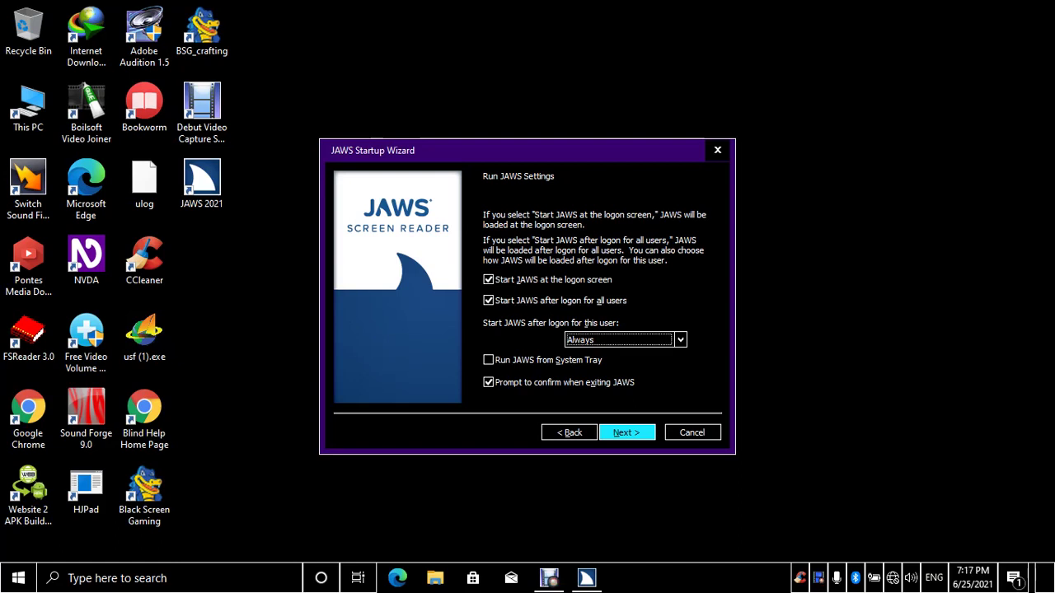
# Keep Start JAWS after logon for this user at Always and enable Run JAWS from System Tray
pyautogui.press('Tab')
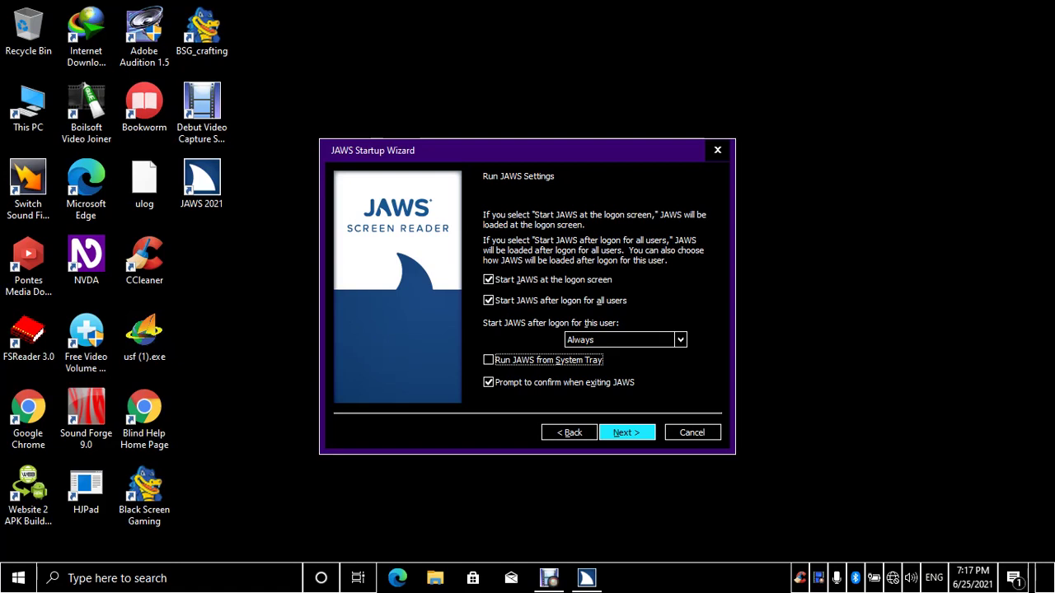
pyautogui.press('space')
pyautogui.press('space')
pyautogui.press('space')
pyautogui.press('Tab')
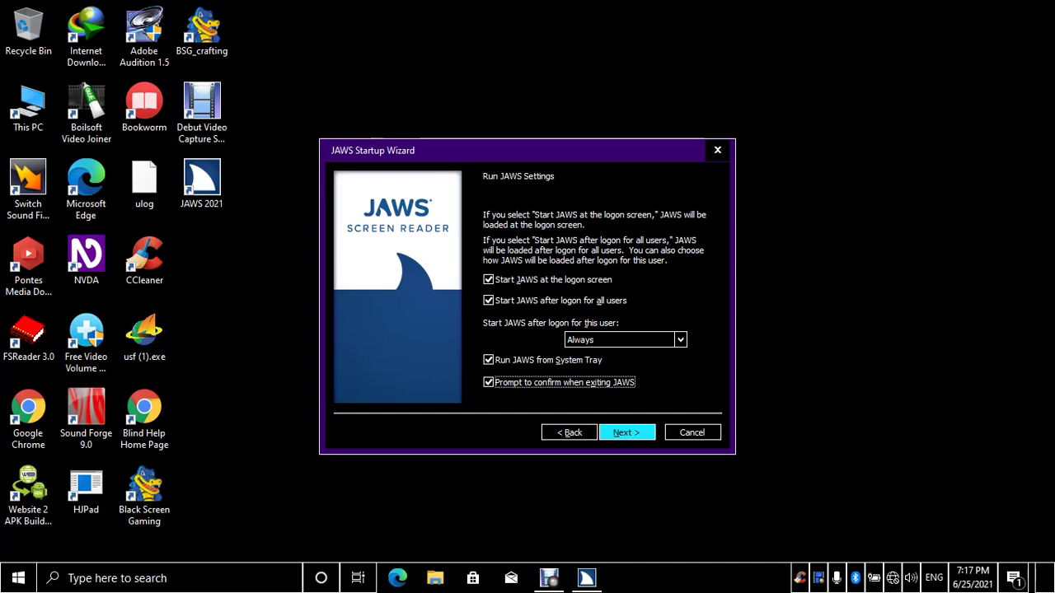
# Turn off Prompt to confirm when exiting JAWS and continue to the Common Options page
pyautogui.press('space')
pyautogui.press('Tab')
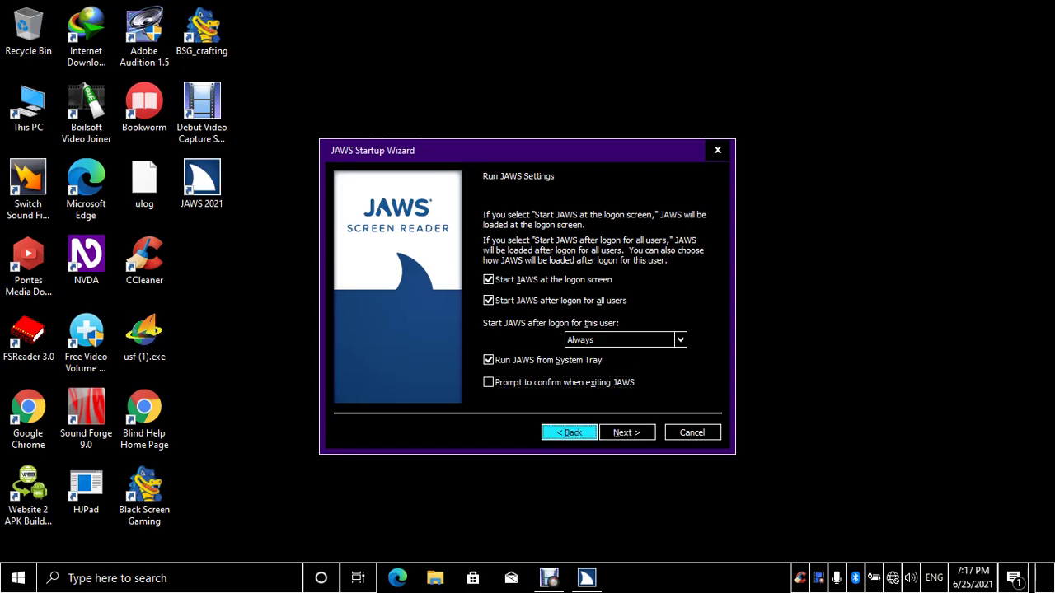
pyautogui.press('Tab')
pyautogui.press('space')
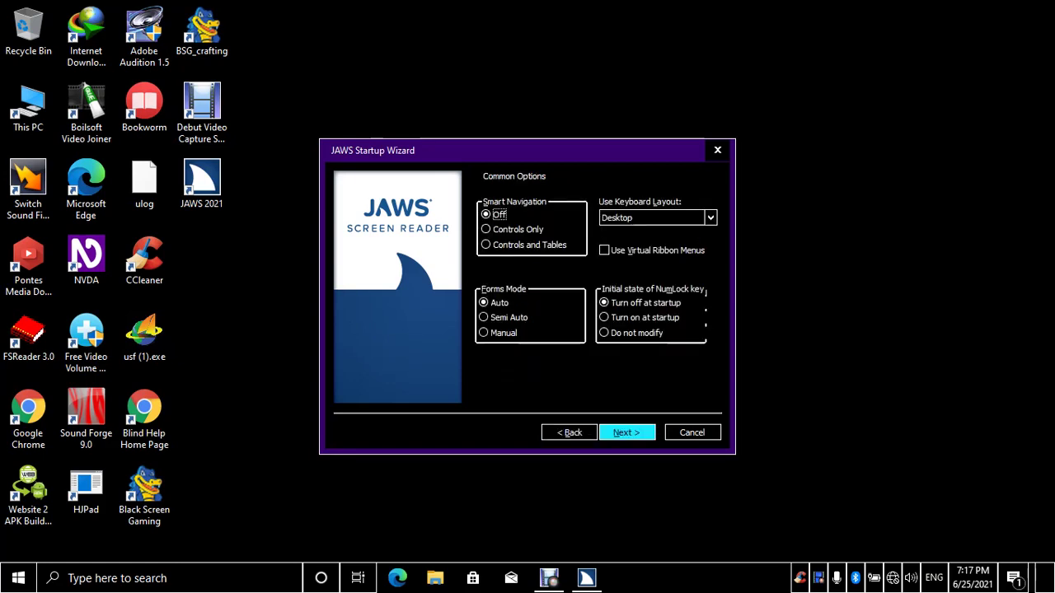
# Set the keyboard layout to Laptop in the Common Options
pyautogui.hotkey('shift', 'Tab')
pyautogui.press('Tab')
pyautogui.press('Tab')
pyautogui.press('Down')
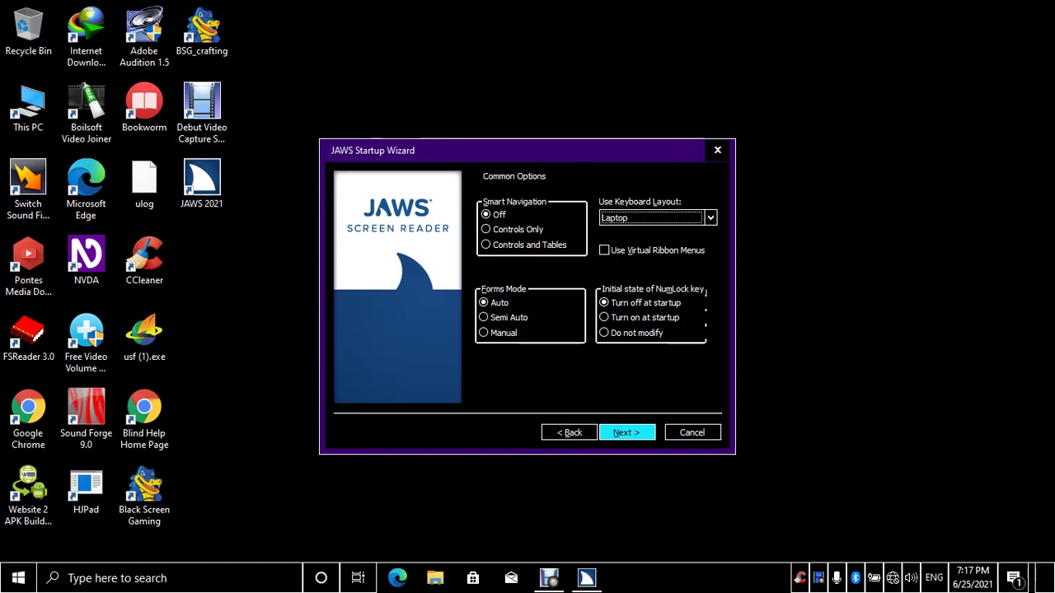
# Keep the virtual ribbon, Forms Mode and NumLock options as set and continue to the Verbosity Settings page
pyautogui.press('Tab')
pyautogui.press('Tab')
pyautogui.press('Tab')
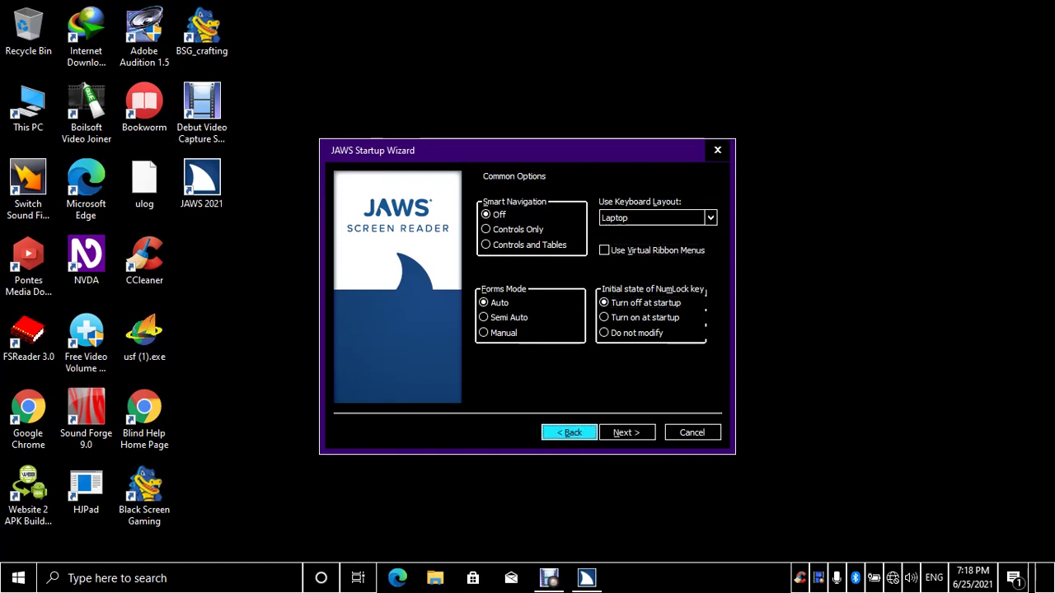
pyautogui.press('Tab')
pyautogui.hotkey('shift', 'Tab')
pyautogui.hotkey('shift', 'Tab')
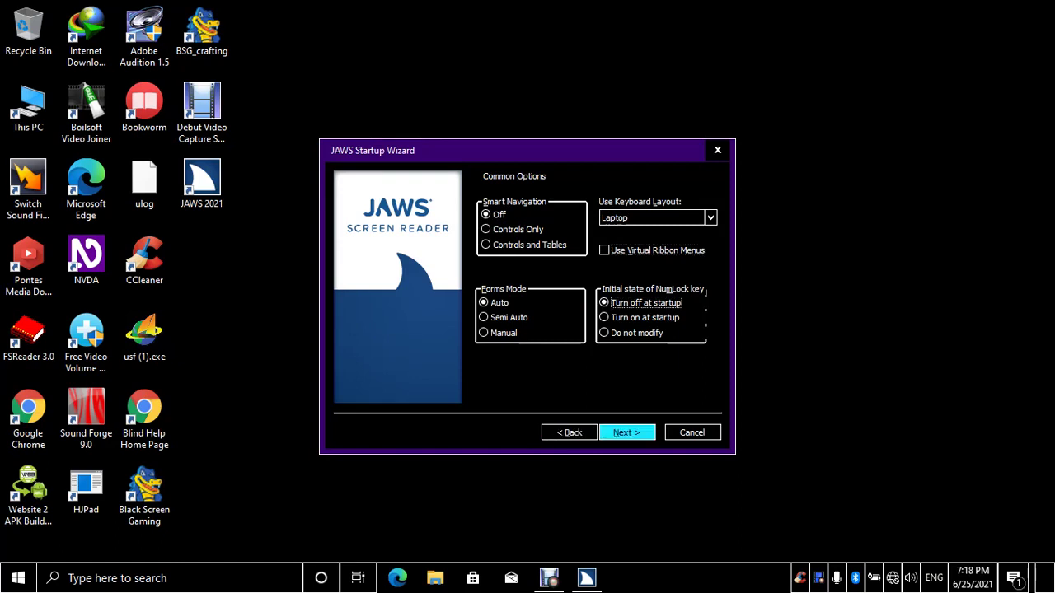
pyautogui.hotkey('shift', 'Tab')
pyautogui.press('Tab')
pyautogui.hotkey('shift', 'Tab')
pyautogui.press('Tab')
pyautogui.press('Return')
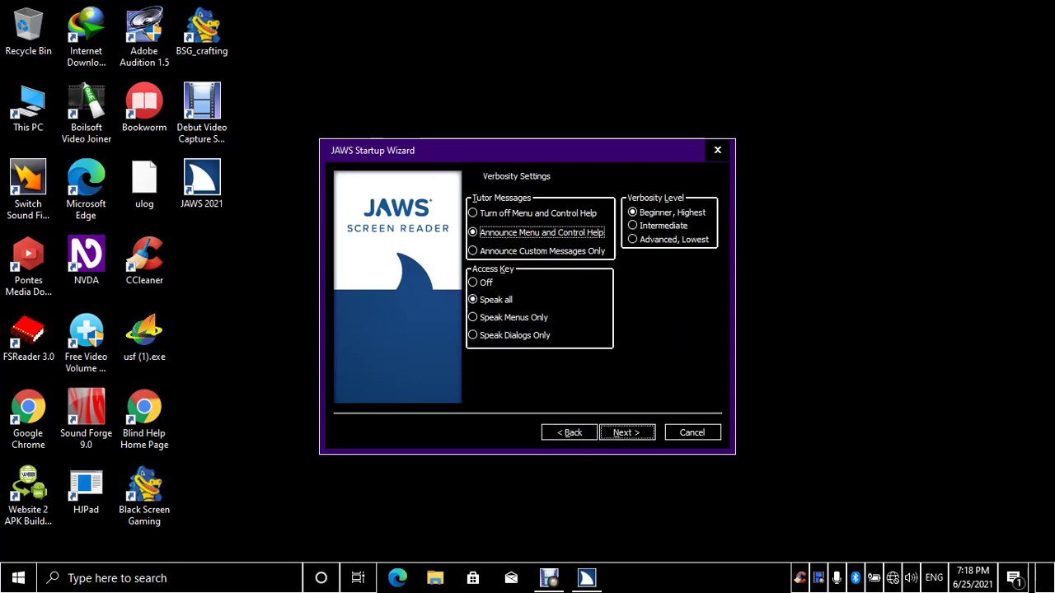
# Keep the tutor message, access key and verbosity level choices and continue to the Braille Translation Settings page
pyautogui.press('Tab')
pyautogui.press('Tab')
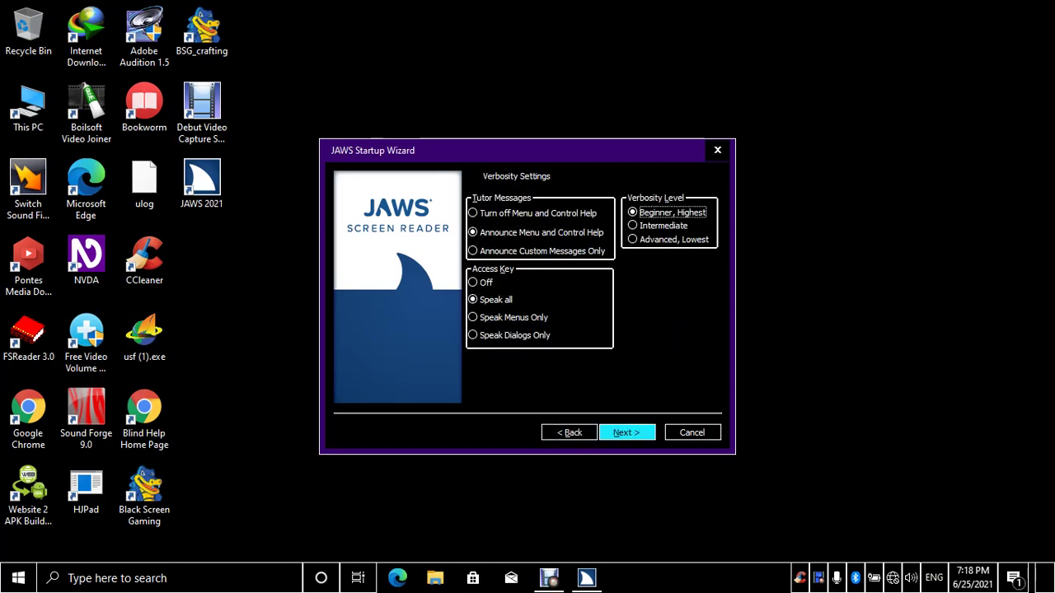
pyautogui.press('Tab')
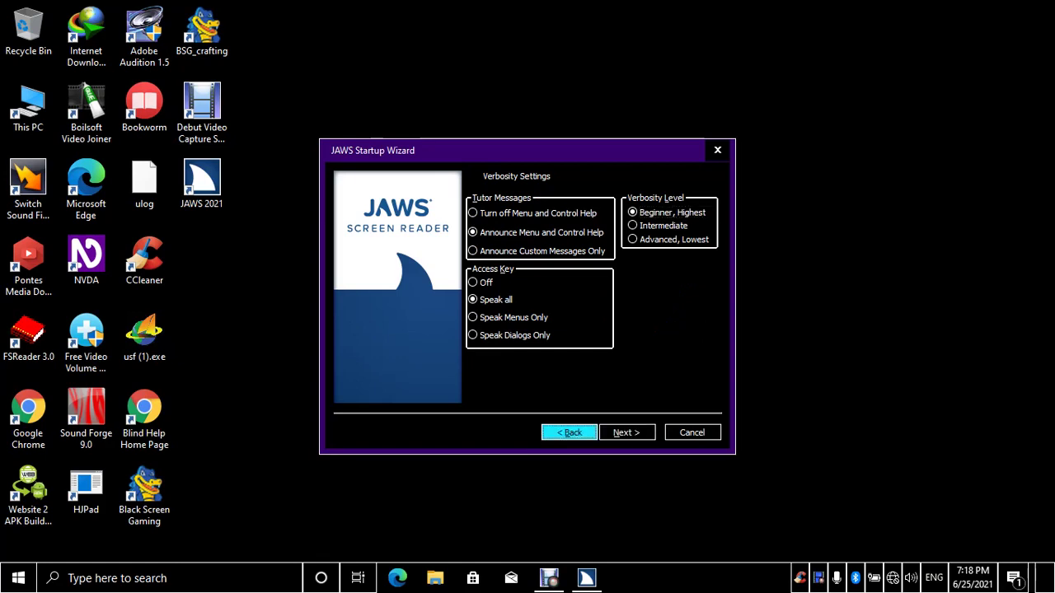
pyautogui.press('Tab')
pyautogui.hotkey('shift', 'Tab')
pyautogui.press('Tab')
pyautogui.press('Return')
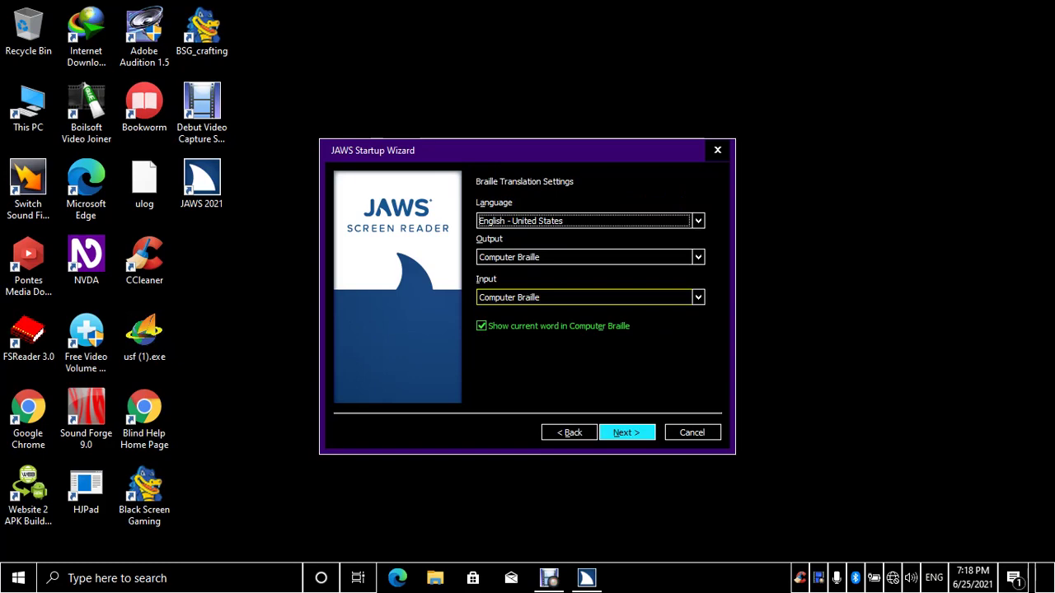
# Go through the Braille Translation Settings and go back to the Verbosity Settings page
pyautogui.press('Tab')
pyautogui.press('Tab')
pyautogui.press('Tab')
pyautogui.press('Tab')
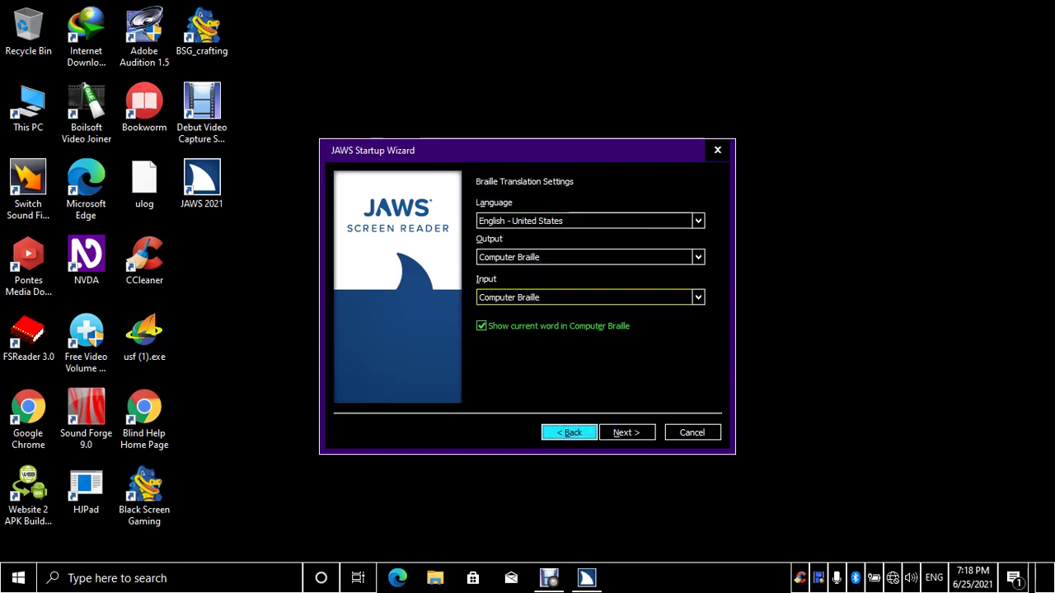
pyautogui.hotkey('shift', 'Tab')
pyautogui.hotkey('shift', 'Tab')
pyautogui.press('Return')
pyautogui.press('Tab')
pyautogui.press('Tab')
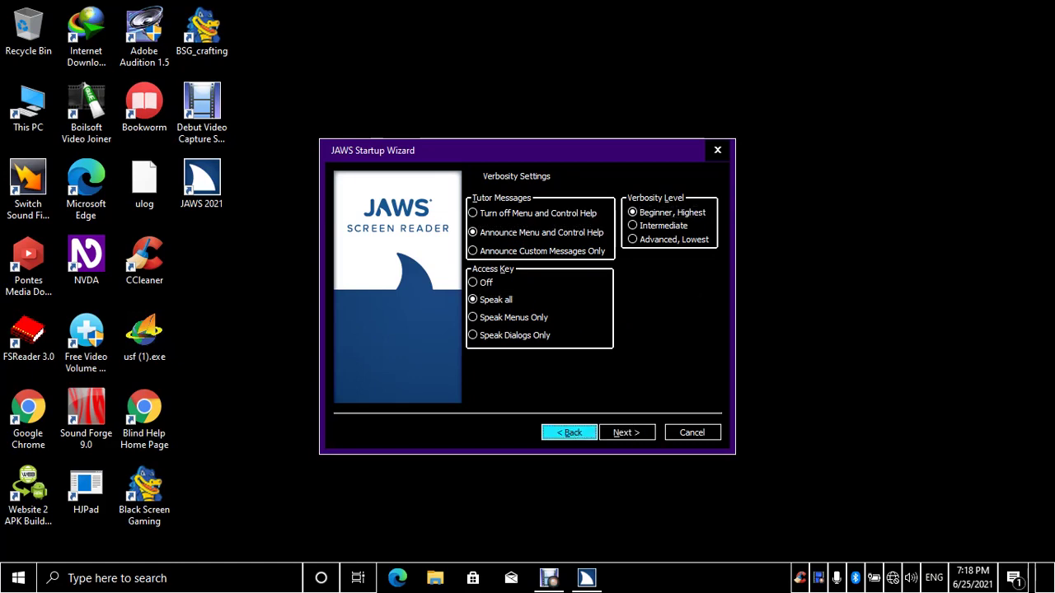
# Recheck the Verbosity Settings and return to the Braille Translation Settings page
pyautogui.hotkey('shift', 'Tab')
pyautogui.hotkey('shift', 'Tab')
pyautogui.hotkey('shift', 'Tab')
pyautogui.hotkey('shift', 'Tab')
pyautogui.hotkey('shift', 'Tab')
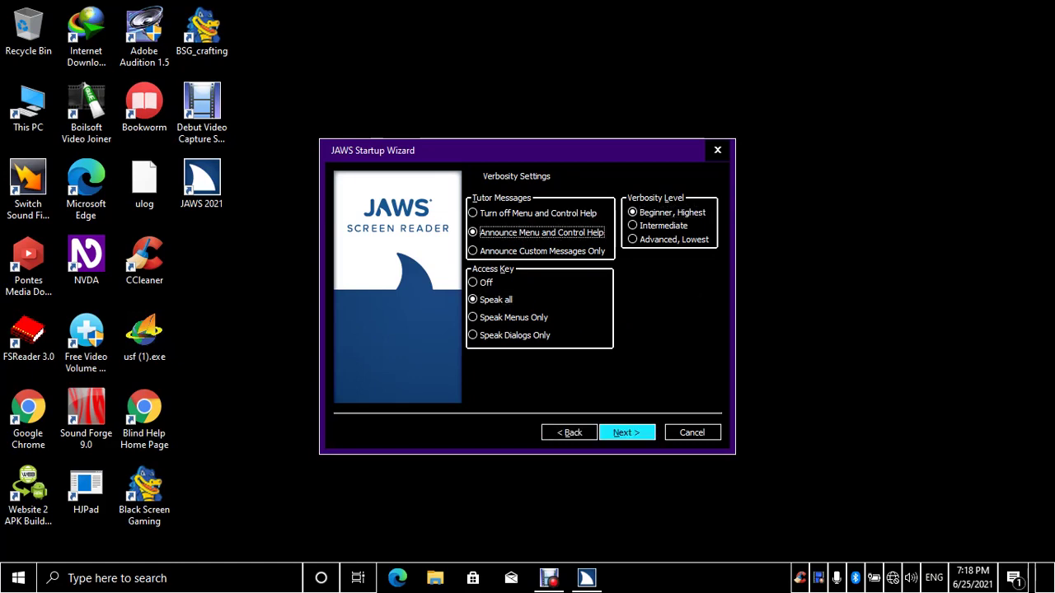
pyautogui.hotkey('shift', 'Tab')
pyautogui.press('Tab')
pyautogui.press('Return')
# Keep English - United States with Computer Braille output and input, and continue to the Braille Settings page
pyautogui.press('Tab')
pyautogui.press('Tab')
pyautogui.press('Tab')
pyautogui.press('Tab')
pyautogui.press('Tab')
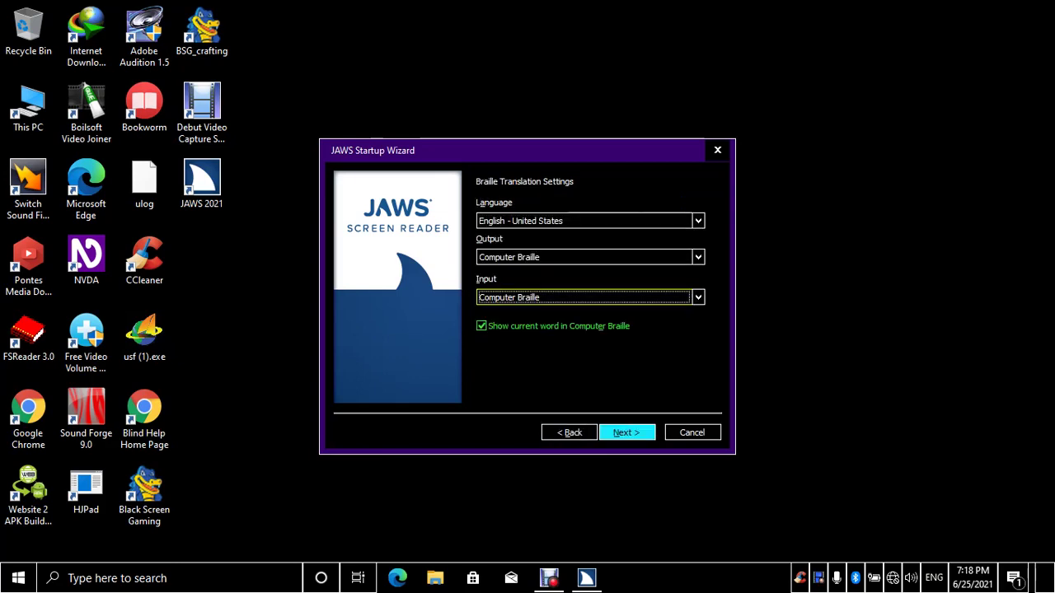
pyautogui.press('Return')
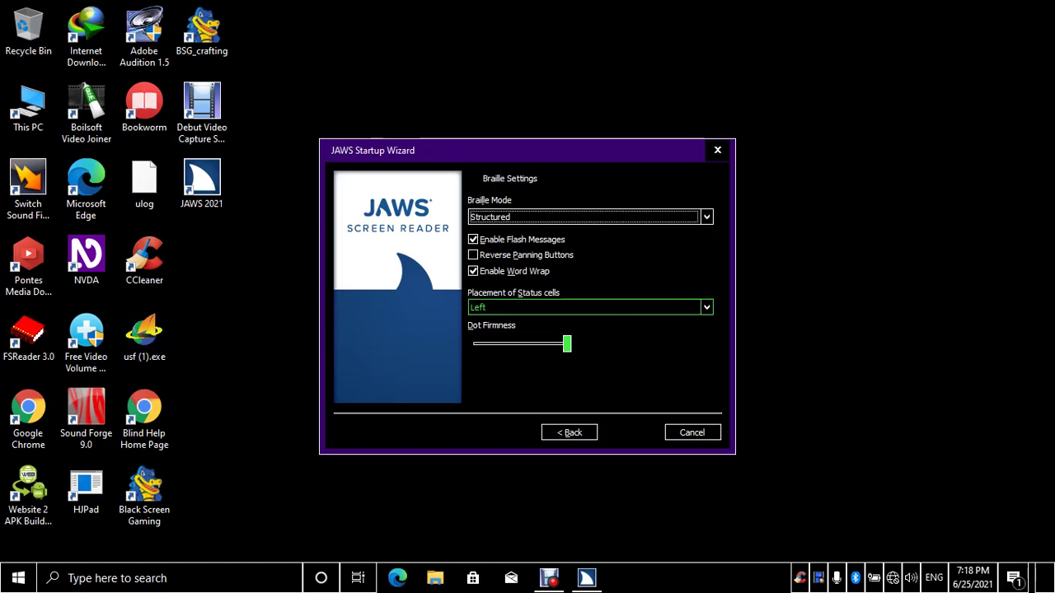
# Keep the Structured mode, flash messages, word wrap and left status cell placement on the Braille Settings page, and finish the Startup Wizard
pyautogui.press('Tab')
pyautogui.press('Tab')
pyautogui.press('Tab')
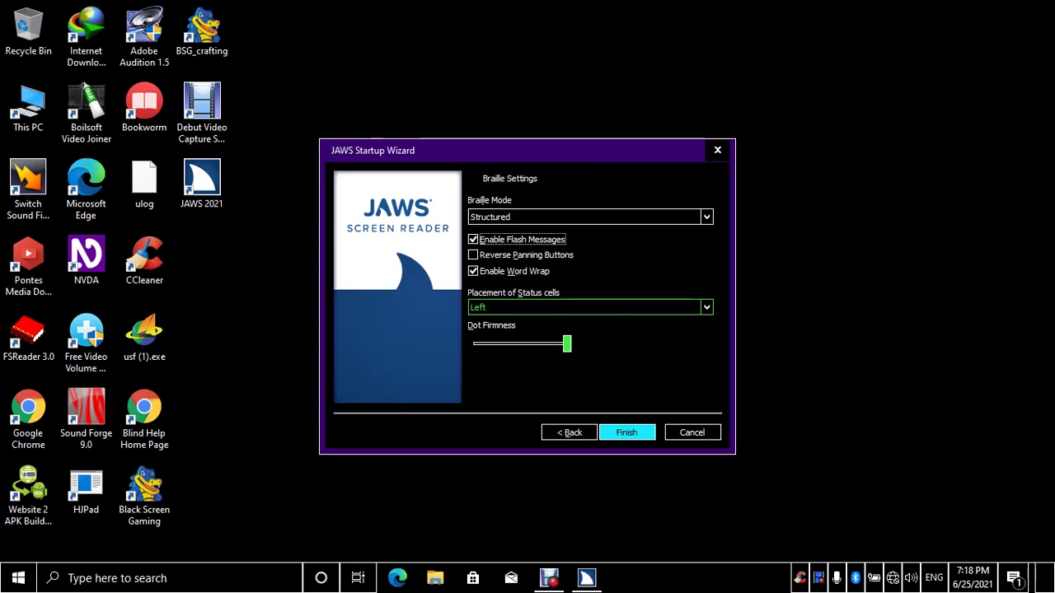
pyautogui.press('Tab')
pyautogui.press('Tab')
pyautogui.press('Tab')
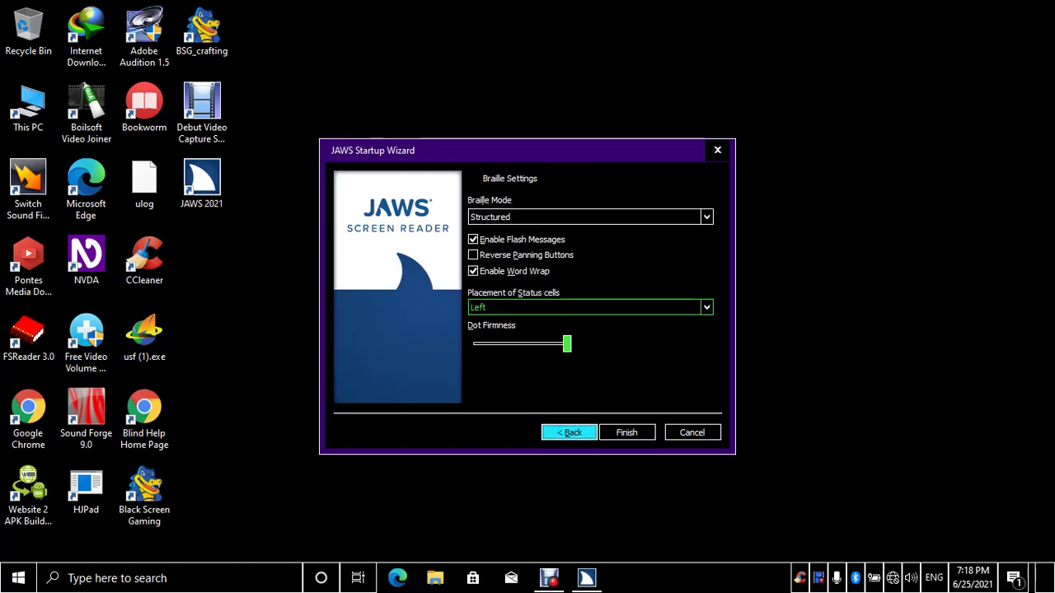
pyautogui.press('Tab')
pyautogui.press('Return')
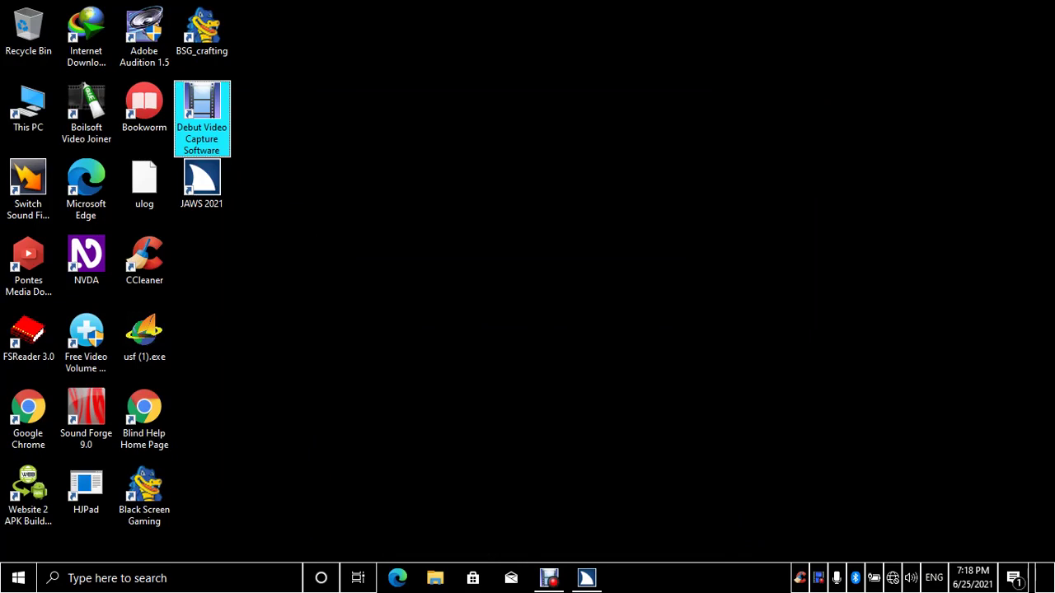
# Return to the desktop and start JAWS 2021 from its shortcut
pyautogui.press('Return')
pyautogui.hotkey('alt', 'Tab')
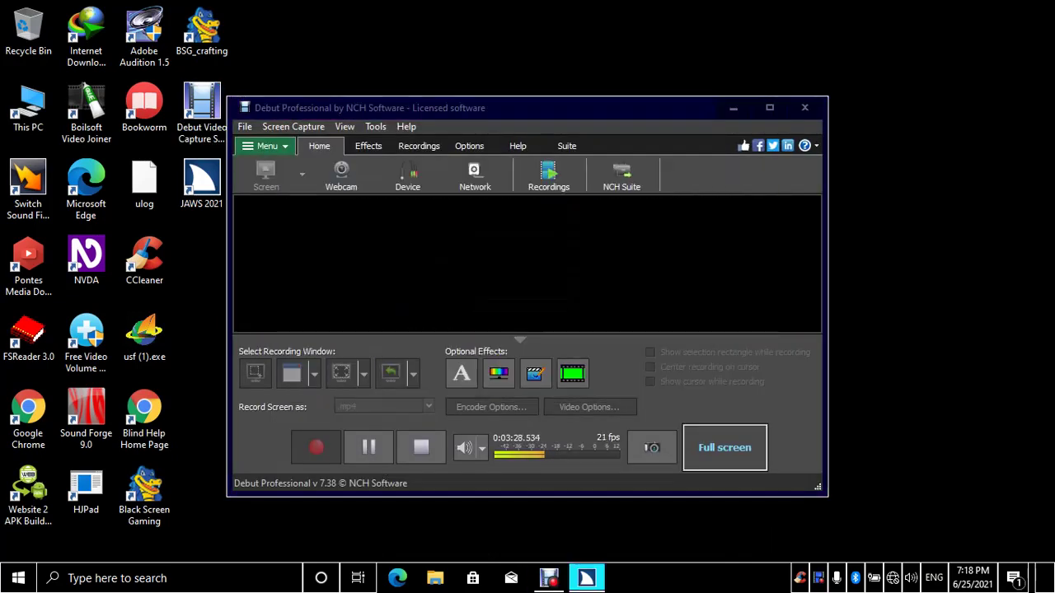
pyautogui.press('super+d')
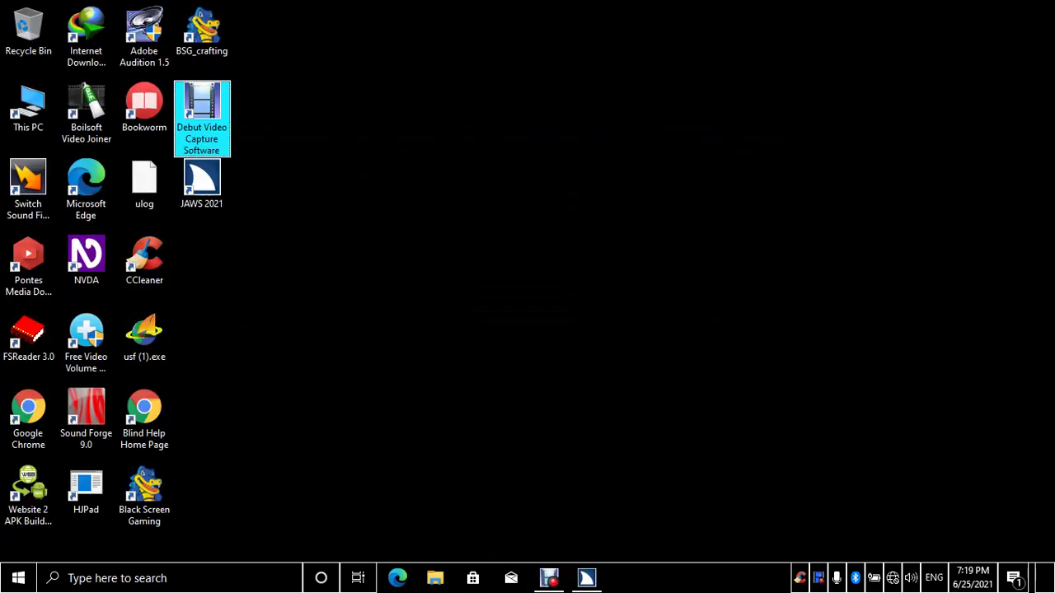
pyautogui.hotkey('alt', 'Tab')
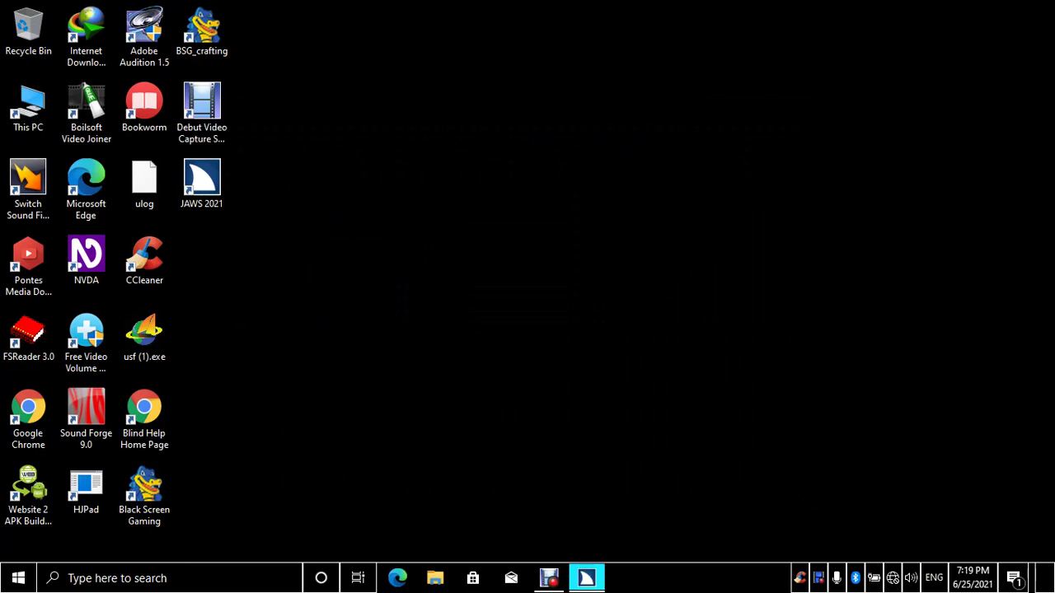
pyautogui.hotkey('alt', 'Tab')
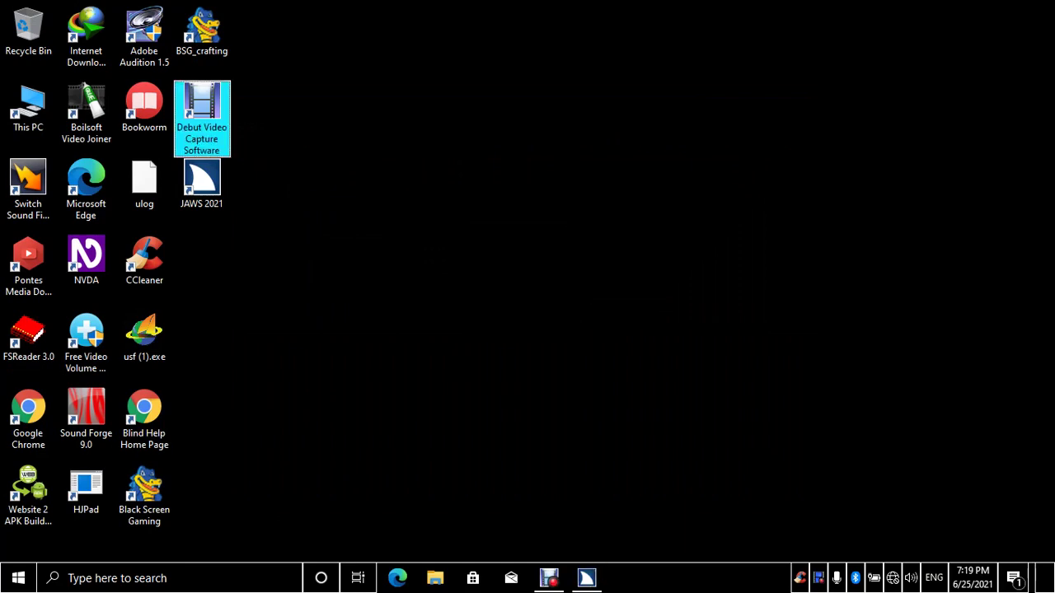
pyautogui.click(202, 183)
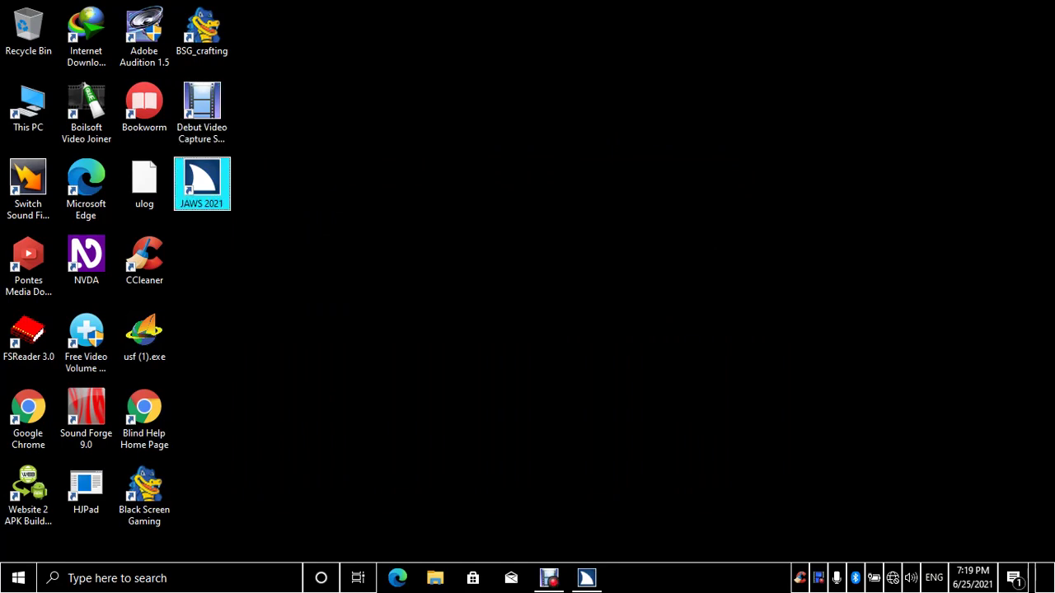
pyautogui.press('Return')
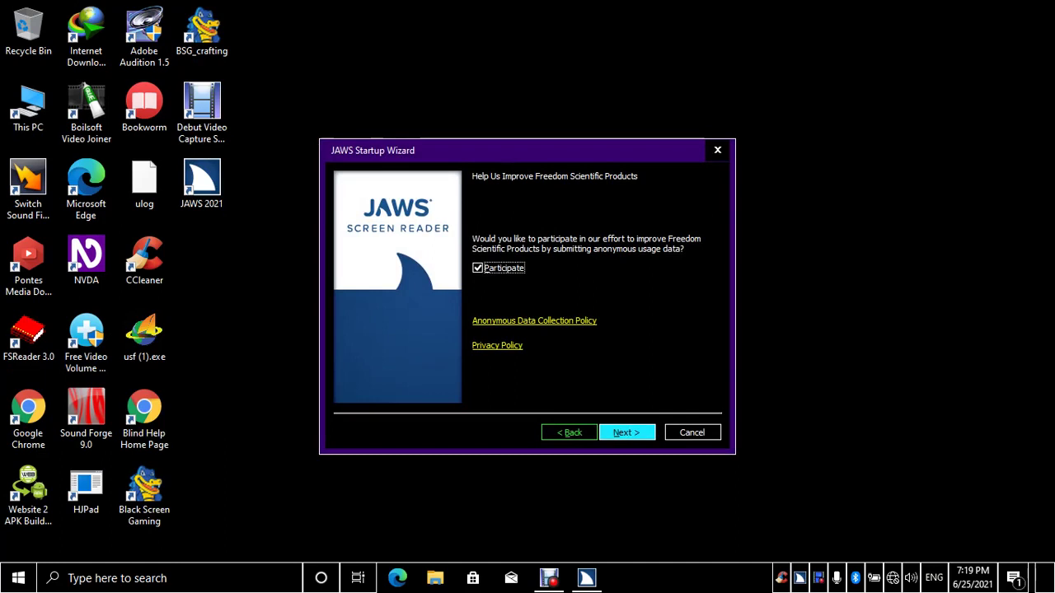
# Close the Startup Wizard at the Help Us Improve Freedom Scientific Products page and acknowledge the notice about launching it again
pyautogui.press('Tab')
pyautogui.hotkey('shift', 'Tab')
pyautogui.press('Tab')
pyautogui.press('Tab')
pyautogui.press('Tab')
pyautogui.press('Tab')
pyautogui.hotkey('shift', 'Tab')
pyautogui.hotkey('alt', 'Tab')
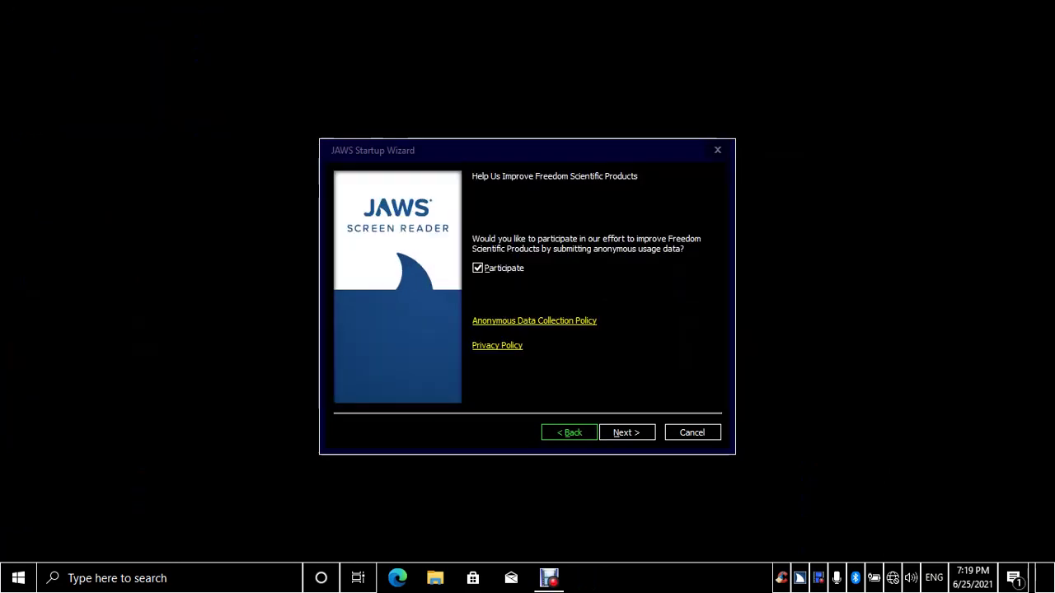
pyautogui.hotkey('alt', 'Tab')
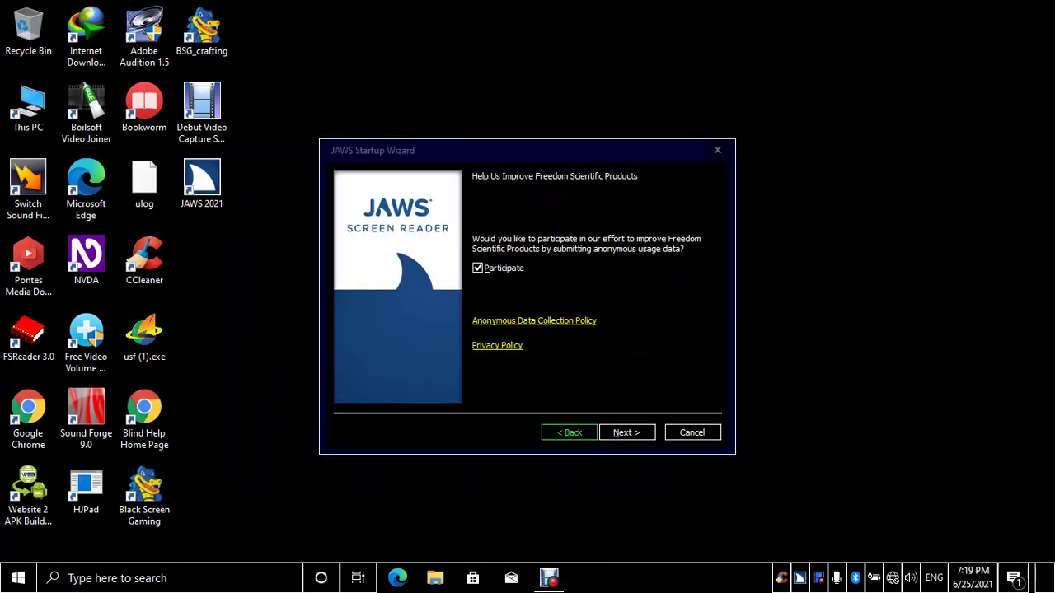
pyautogui.hotkey('alt', 'Tab')
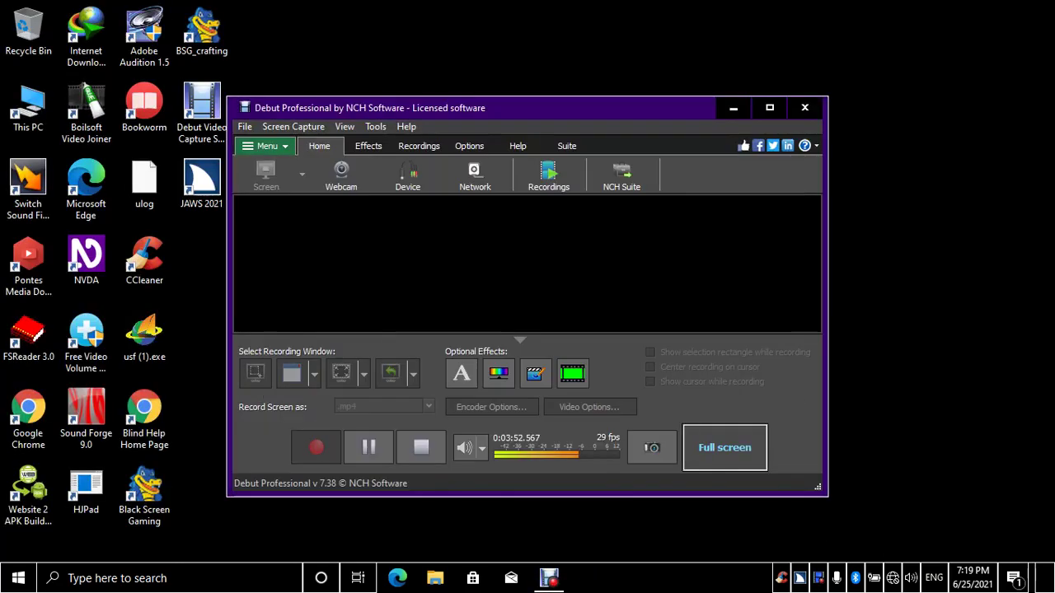
pyautogui.hotkey('alt', 'Tab')
pyautogui.press('Escape')
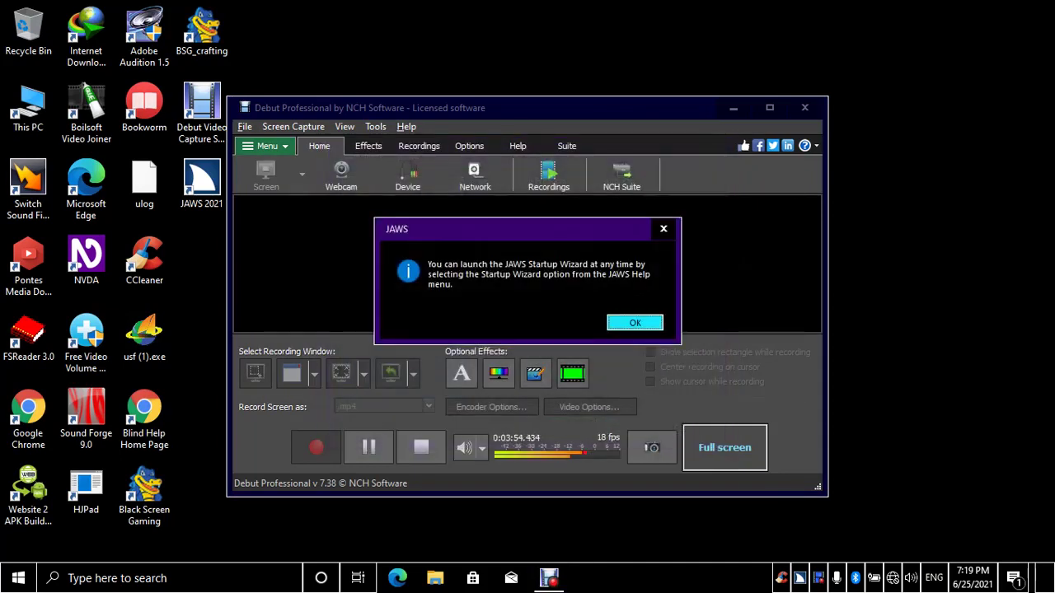
pyautogui.press('Return')
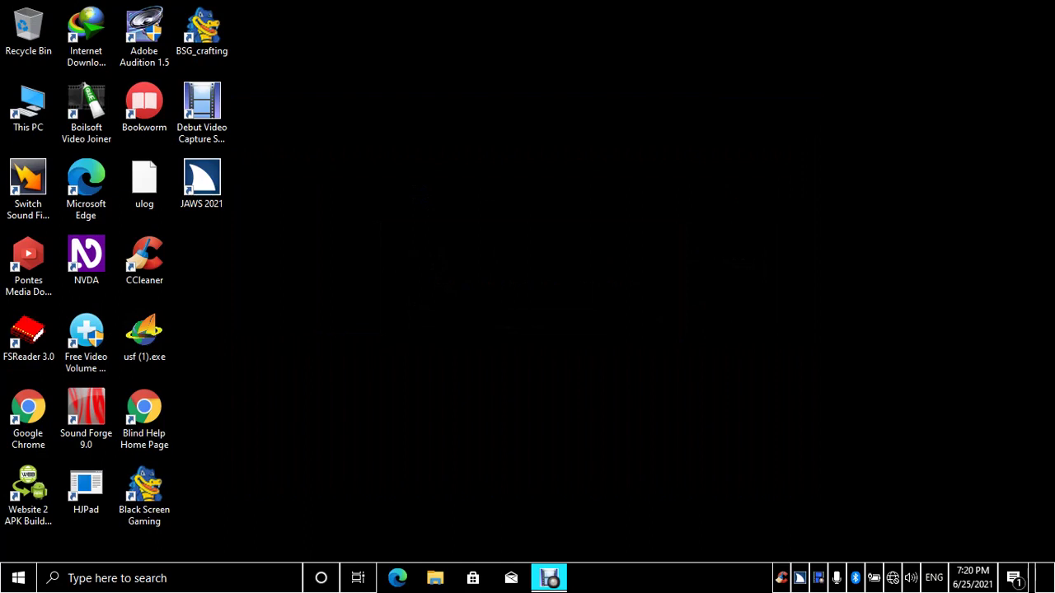
# Open the file location of the JAWS 2021 desktop shortcut, check jfw.exe in the 2021 folder, and close the shortcut's properties
pyautogui.press('i')
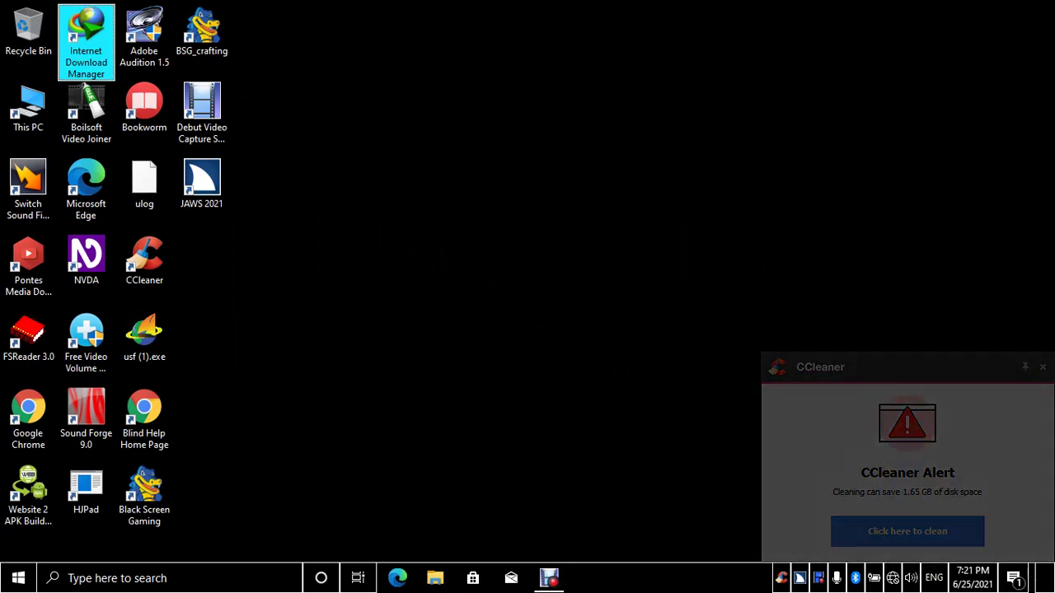
pyautogui.press('Down')
pyautogui.press('Up')
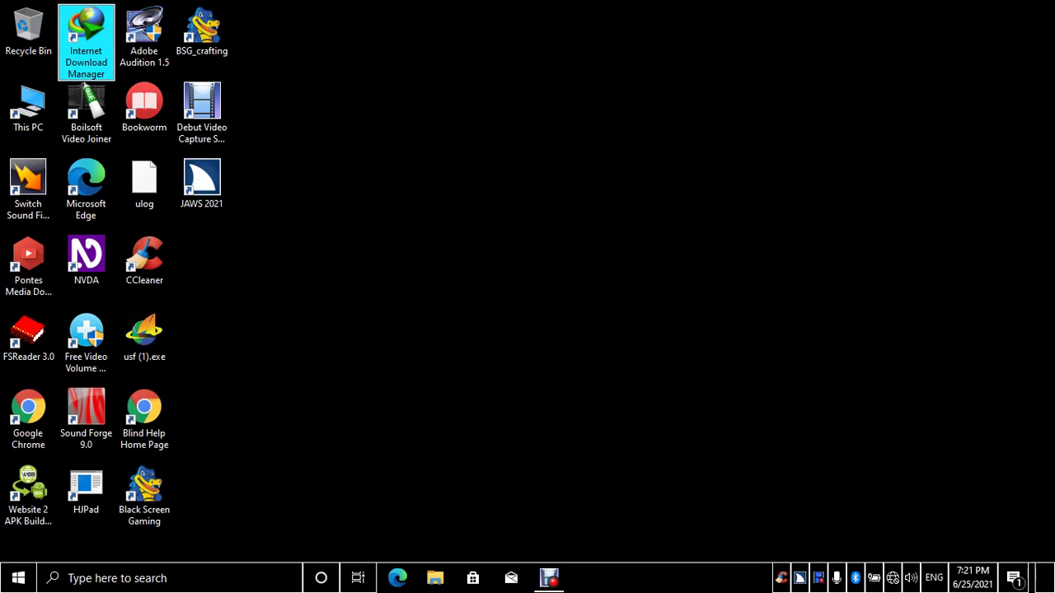
pyautogui.press('j')
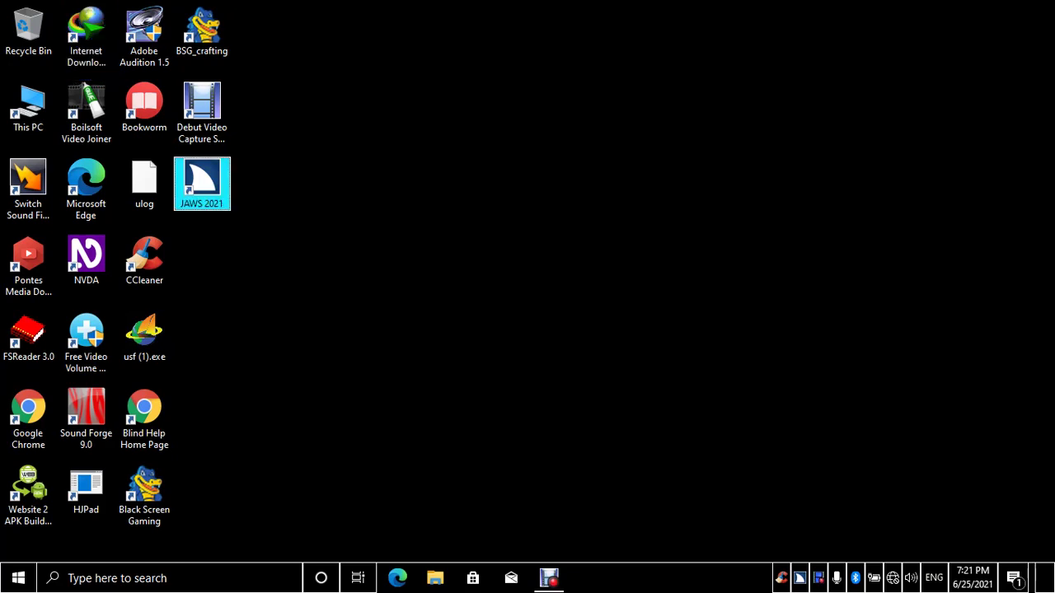
pyautogui.hotkey('alt', 'Return')
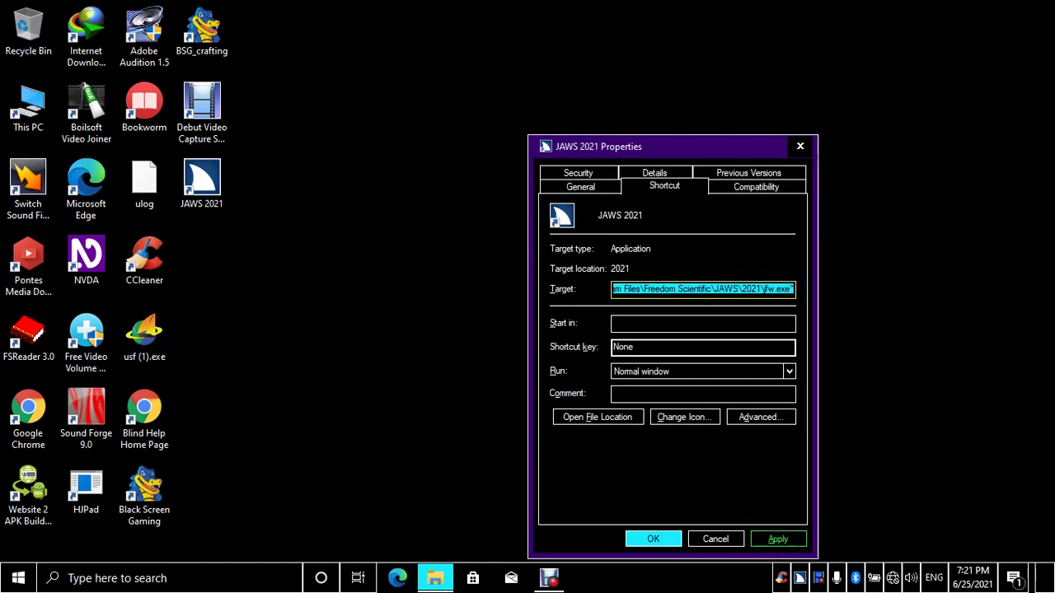
pyautogui.hotkey('alt', 'k')
pyautogui.hotkey('alt', 'f')
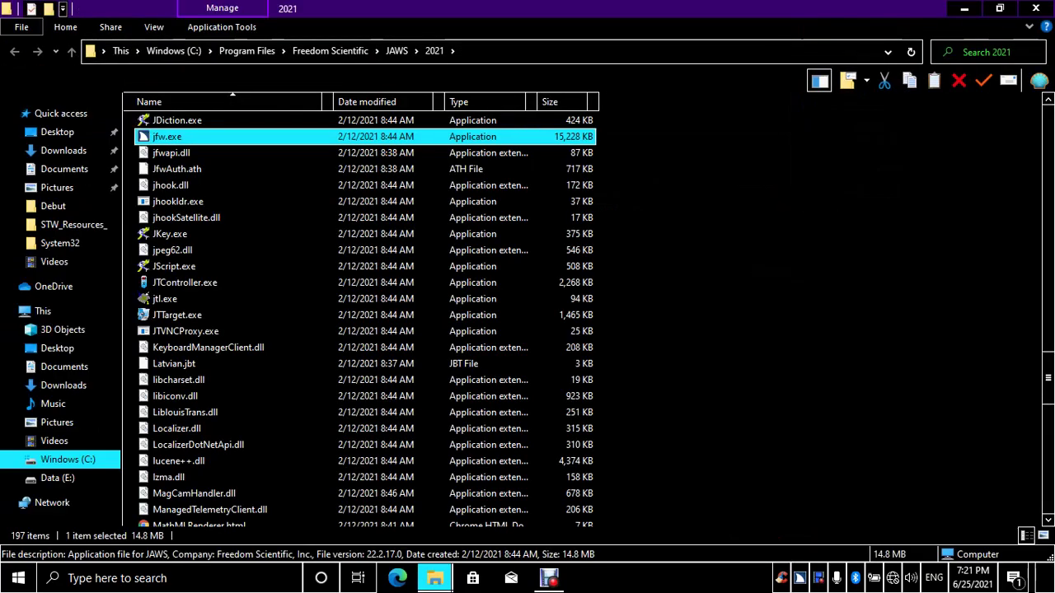
pyautogui.click(171, 152)
pyautogui.click(167, 136)
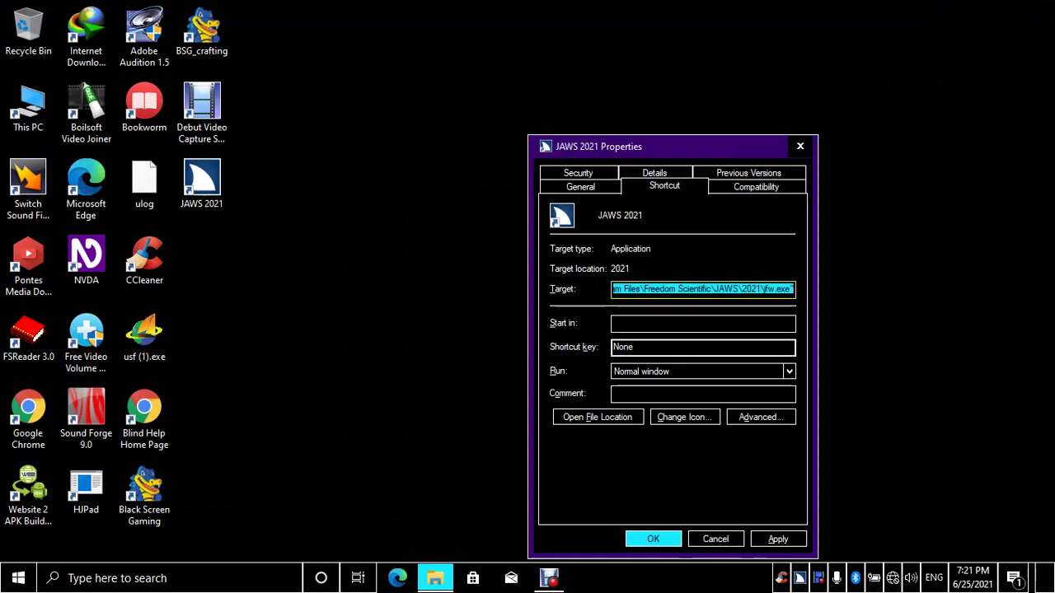
pyautogui.press('Escape')
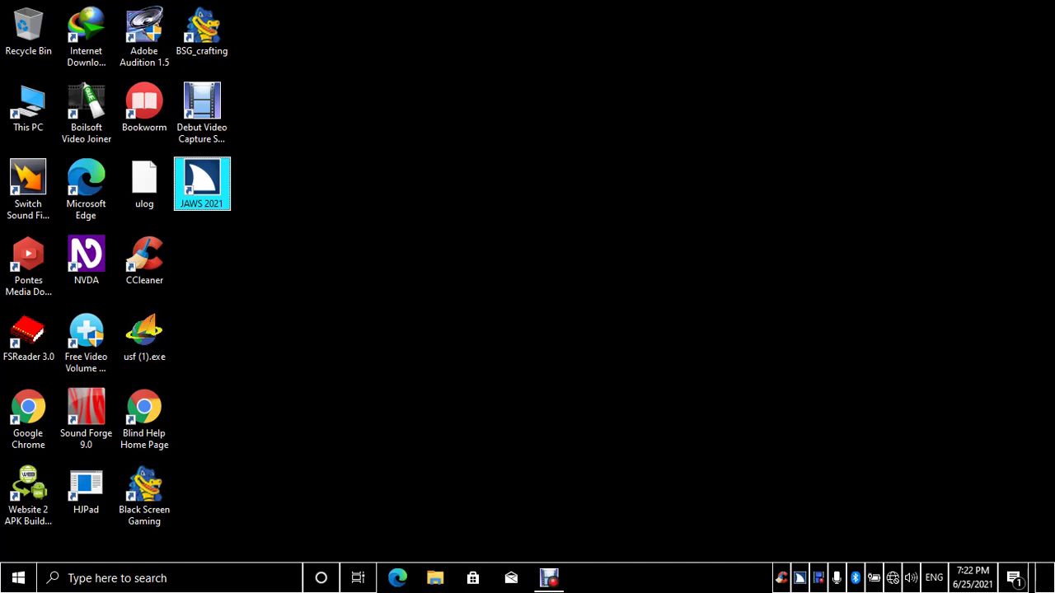
pyautogui.press('super+i')
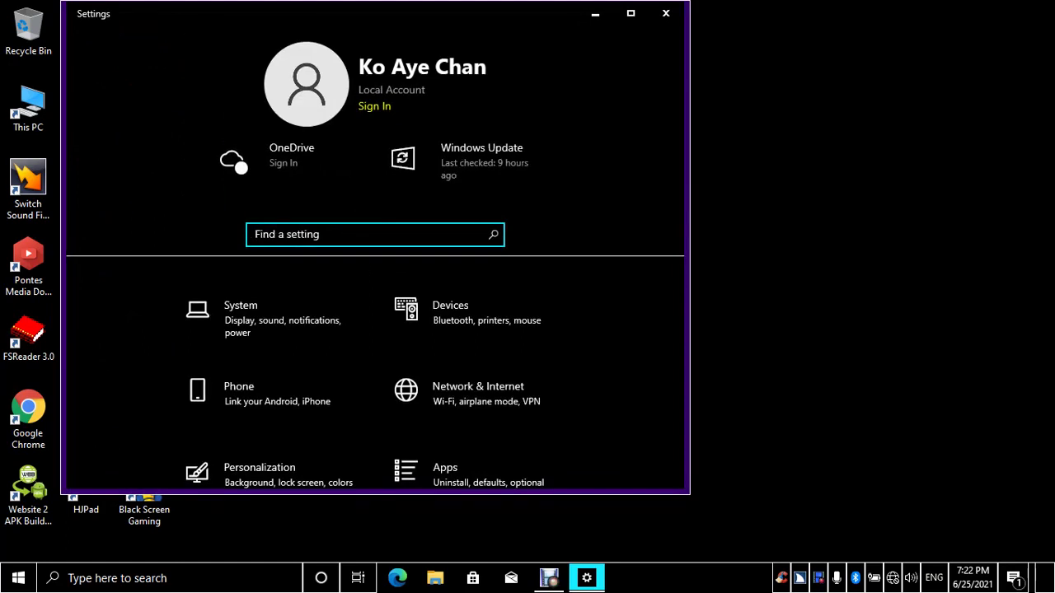
pyautogui.press('Tab')
pyautogui.press('Tab')
pyautogui.press('Tab')
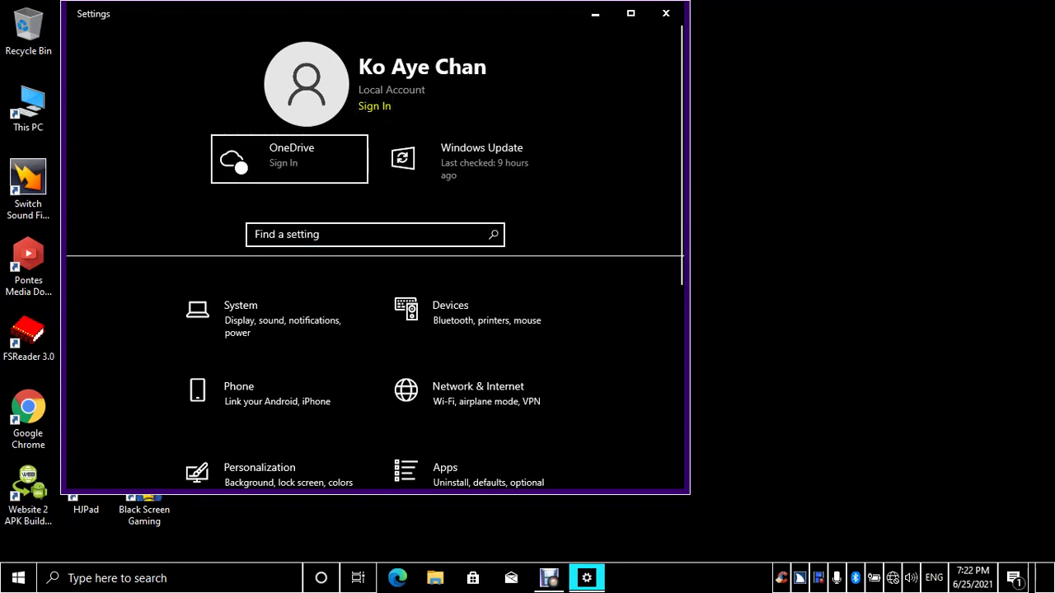
pyautogui.press('Tab')
pyautogui.scroll(-1, 375, 330)
pyautogui.scroll(1, 375, 329)
pyautogui.press('Tab')
pyautogui.press('Tab')
pyautogui.press('Right')
pyautogui.press('Right')
pyautogui.press('Right')
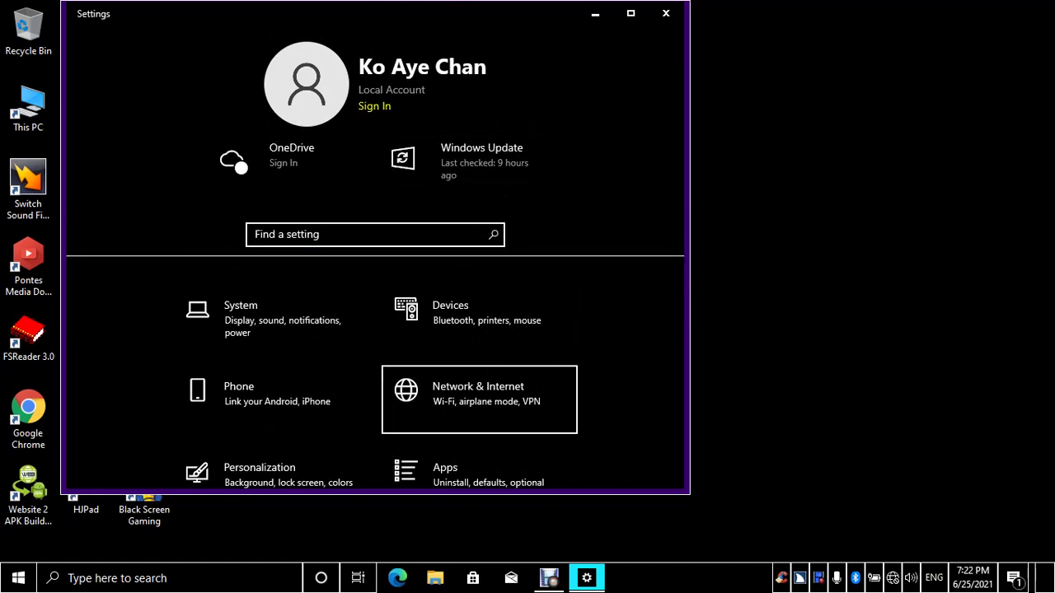
pyautogui.press('Right')
pyautogui.press('Right')
pyautogui.press('Right')
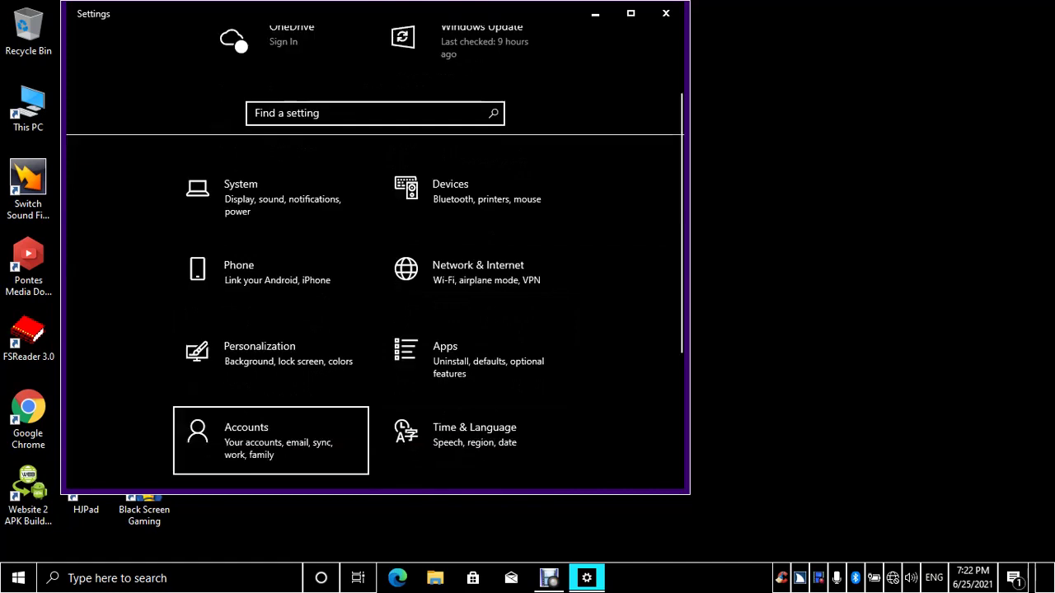
pyautogui.press('Right')
pyautogui.press('Right')
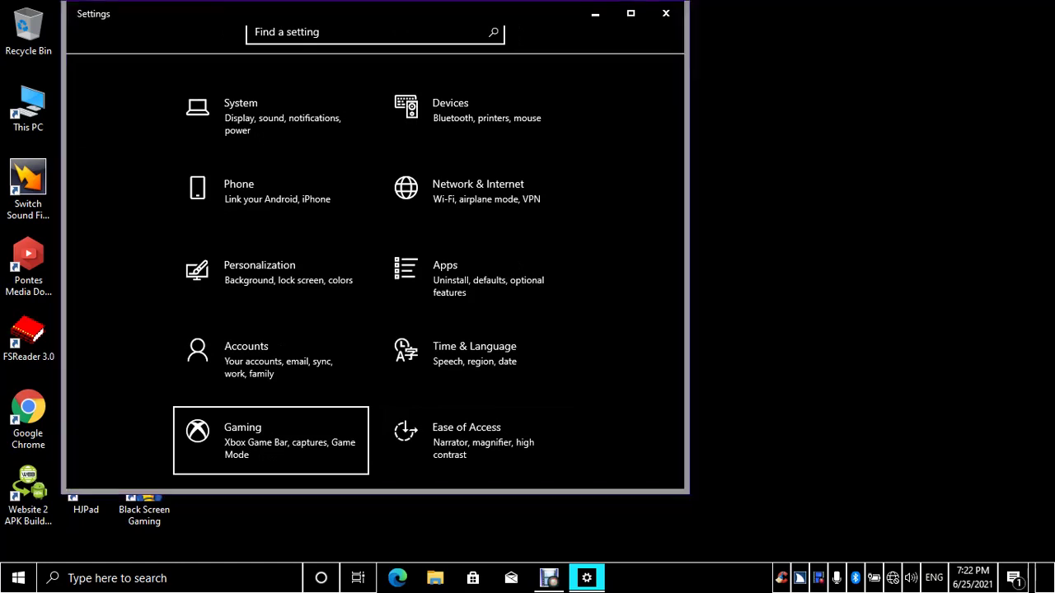
pyautogui.hotkey('alt', 'F4')
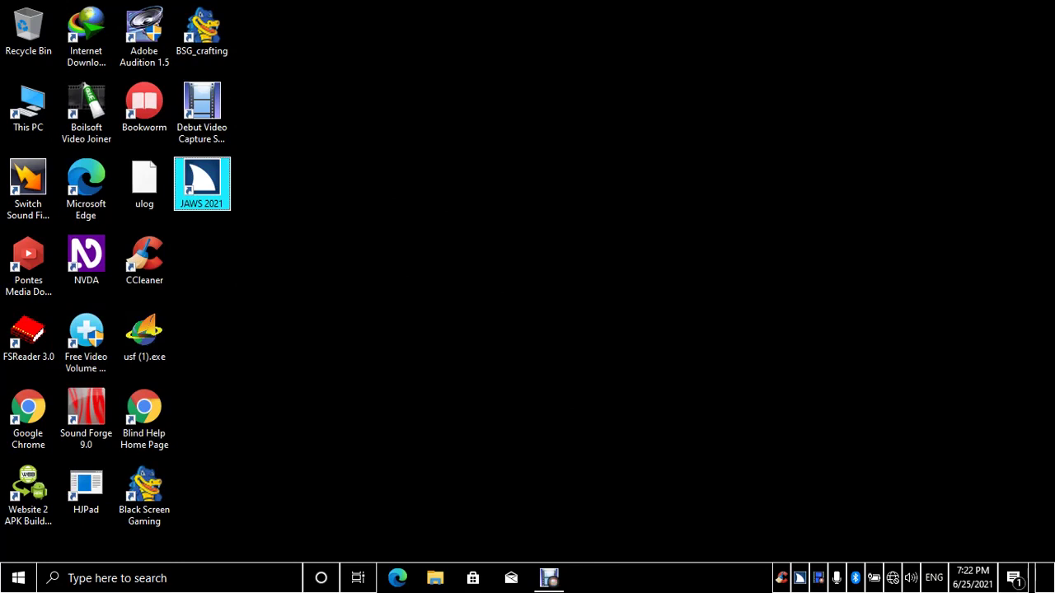
# Turn on Wi-Fi from the notification area's network flyout and close the flyout
pyautogui.click(28, 32)
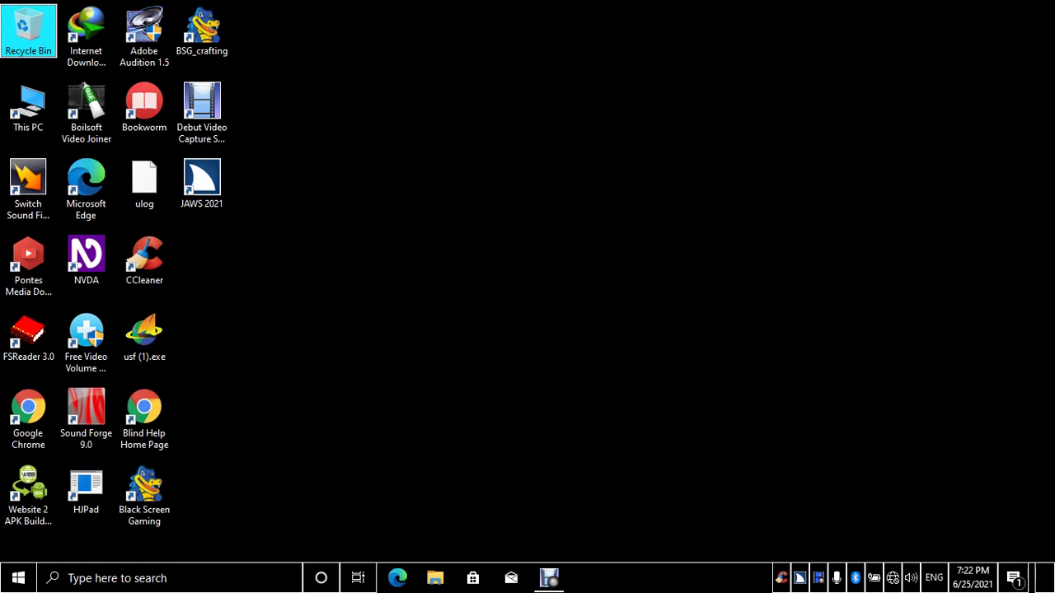
pyautogui.press('super+b')
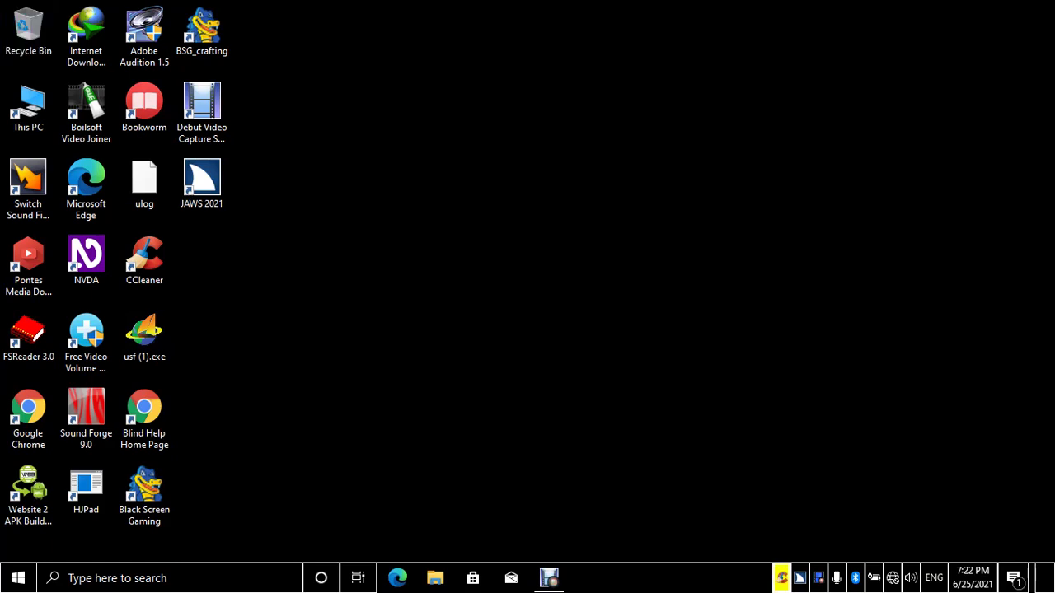
pyautogui.press('Right')
pyautogui.press('Right')
pyautogui.press('Right')
pyautogui.press('Right')
pyautogui.press('Right')
pyautogui.press('Right')
pyautogui.press('Return')
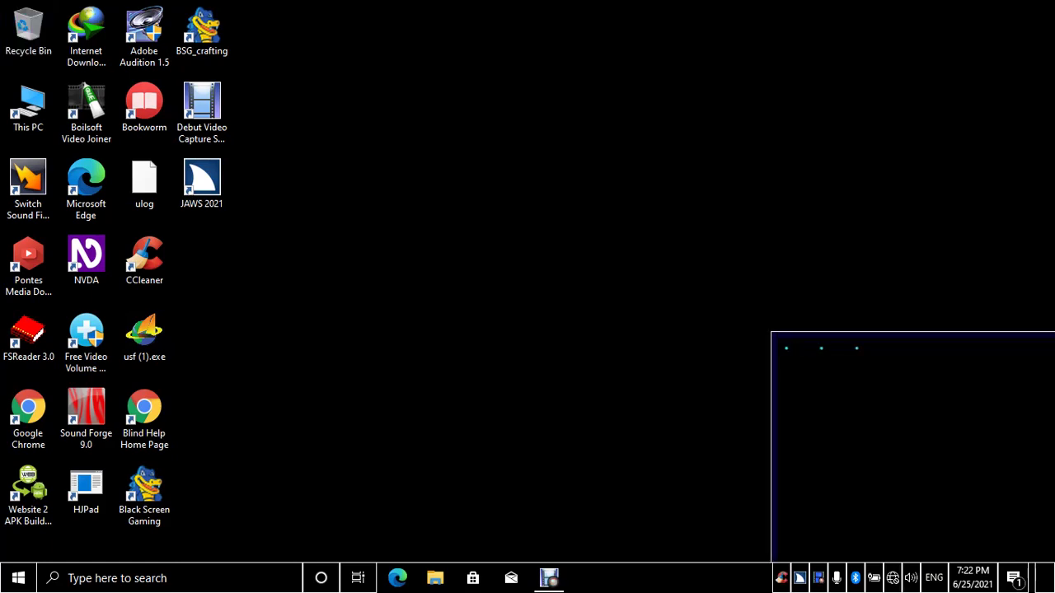
pyautogui.press('Tab')
pyautogui.press('Left')
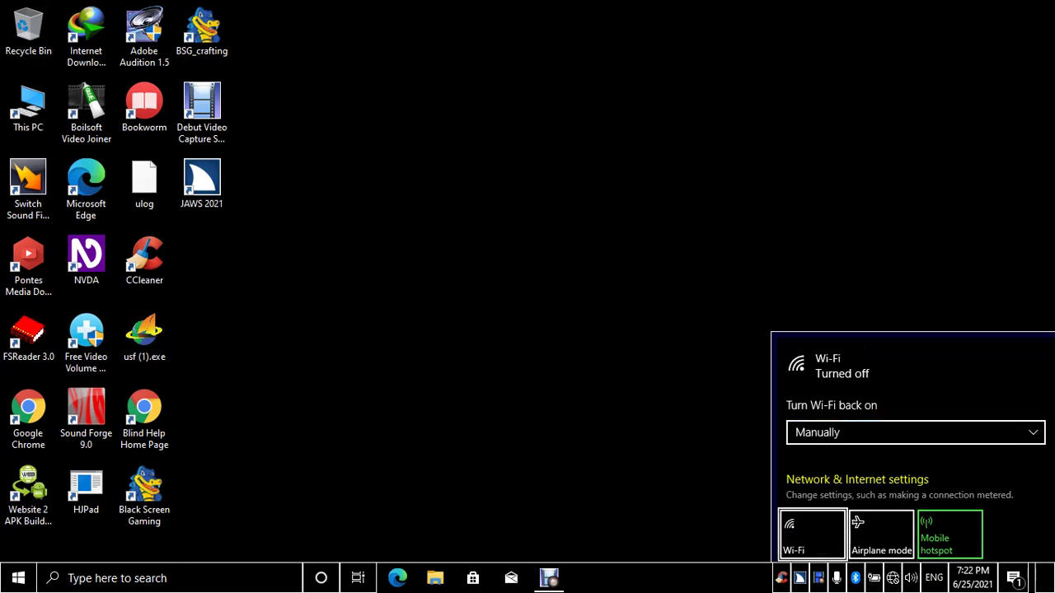
pyautogui.press('space')
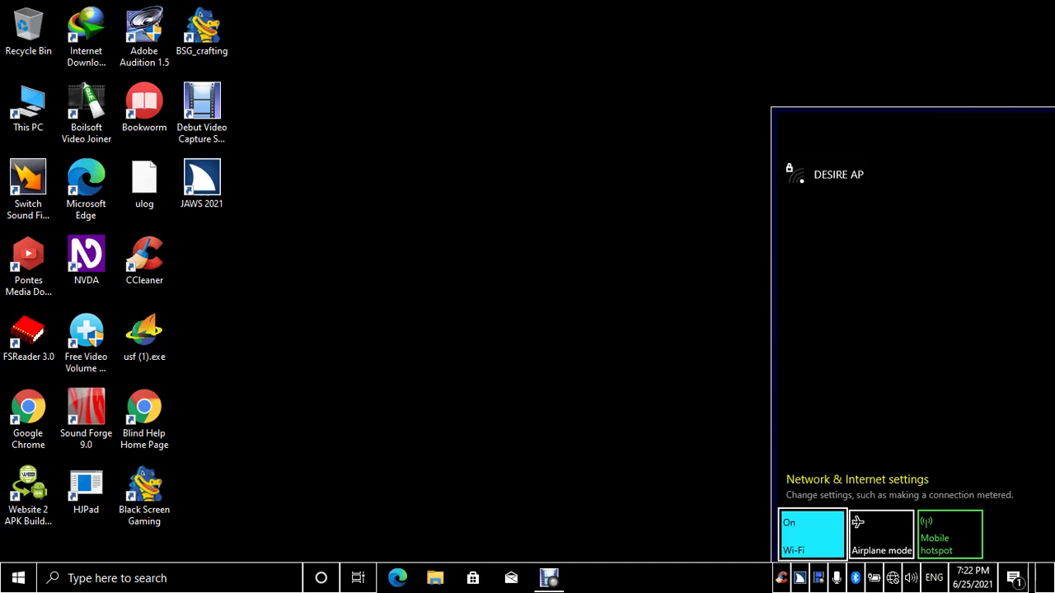
pyautogui.press('Escape')
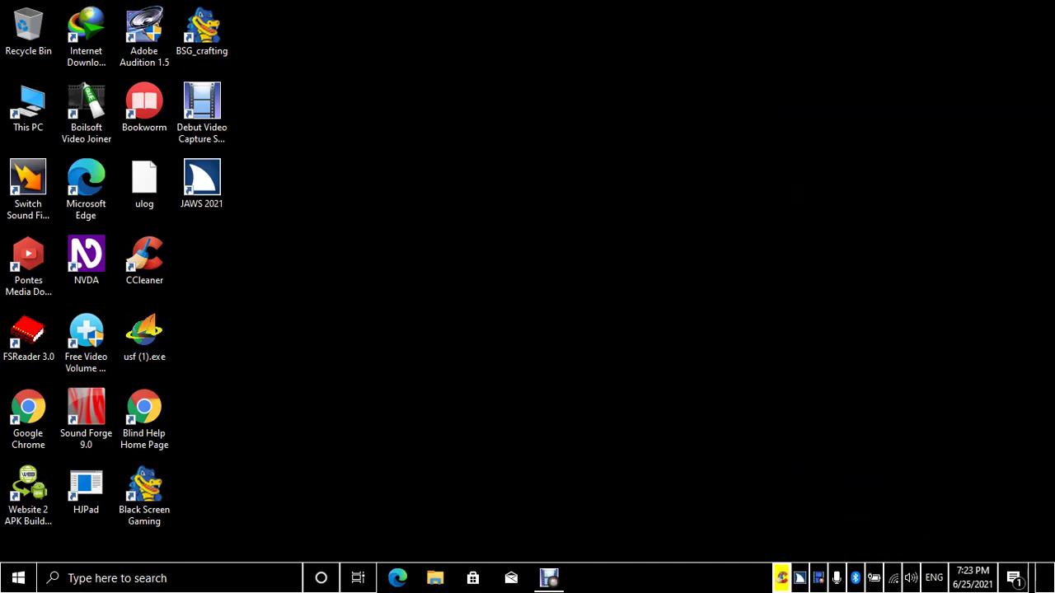
# Open the Basic Settings of JAWS from its icon in the notification area
pyautogui.press('Right')
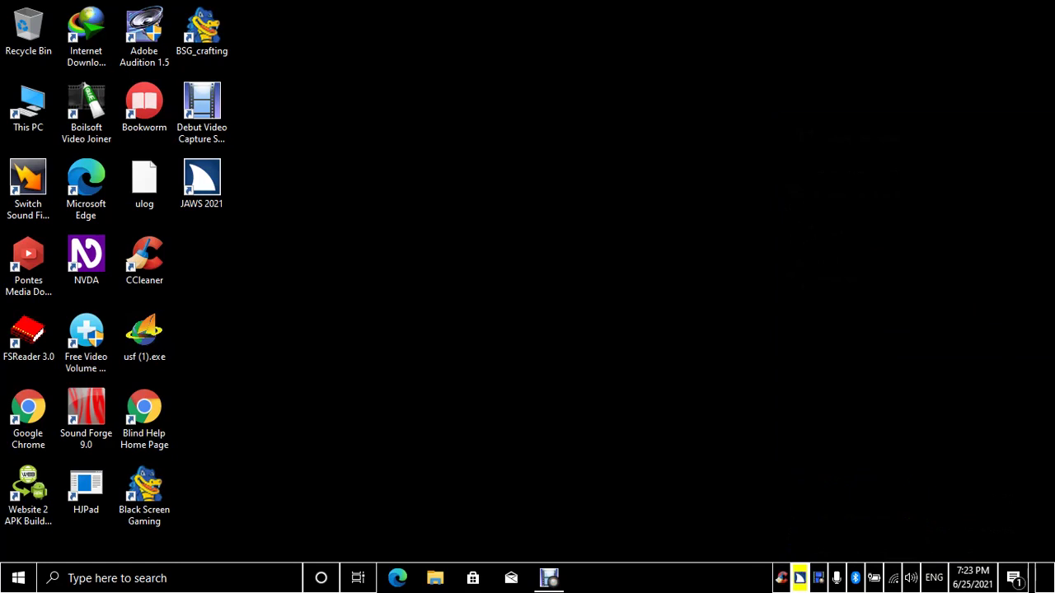
pyautogui.press('Right')
pyautogui.press('Right')
pyautogui.press('Right')
pyautogui.press('Right')
pyautogui.press('Right')
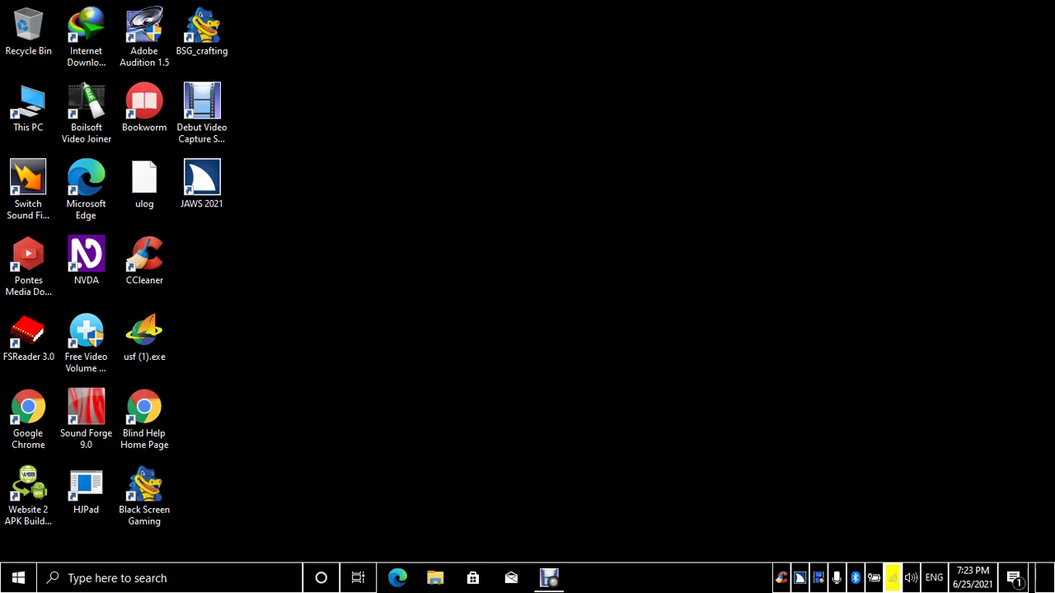
pyautogui.press('Right')
pyautogui.press('Right')
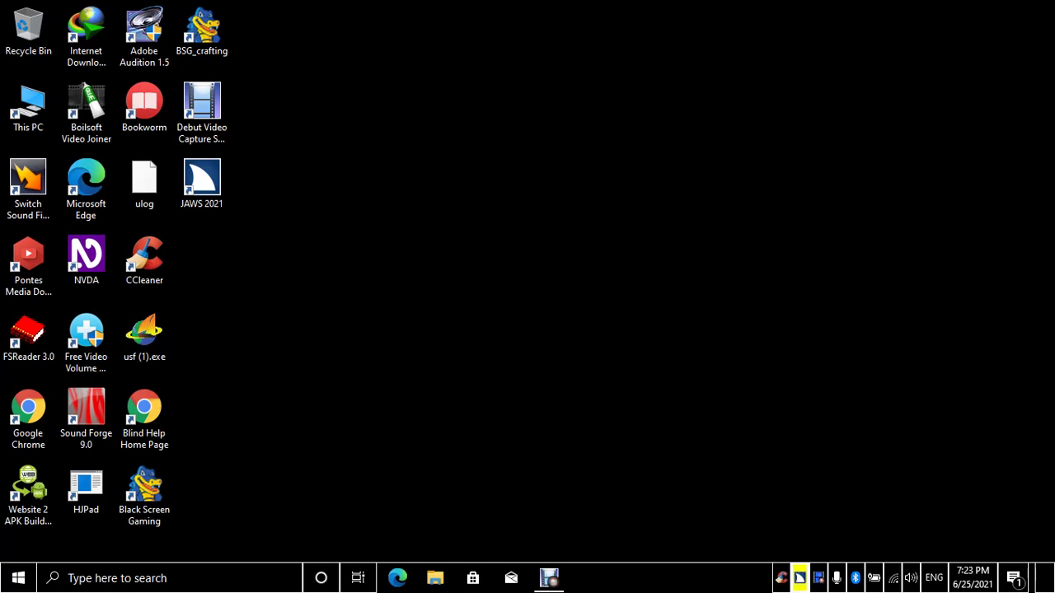
pyautogui.hotkey('shift', 'F10')
pyautogui.press('Down')
pyautogui.press('Up')
pyautogui.press('Down')
pyautogui.press('Down')
pyautogui.press('Down')
pyautogui.press('Down')
pyautogui.press('Down')
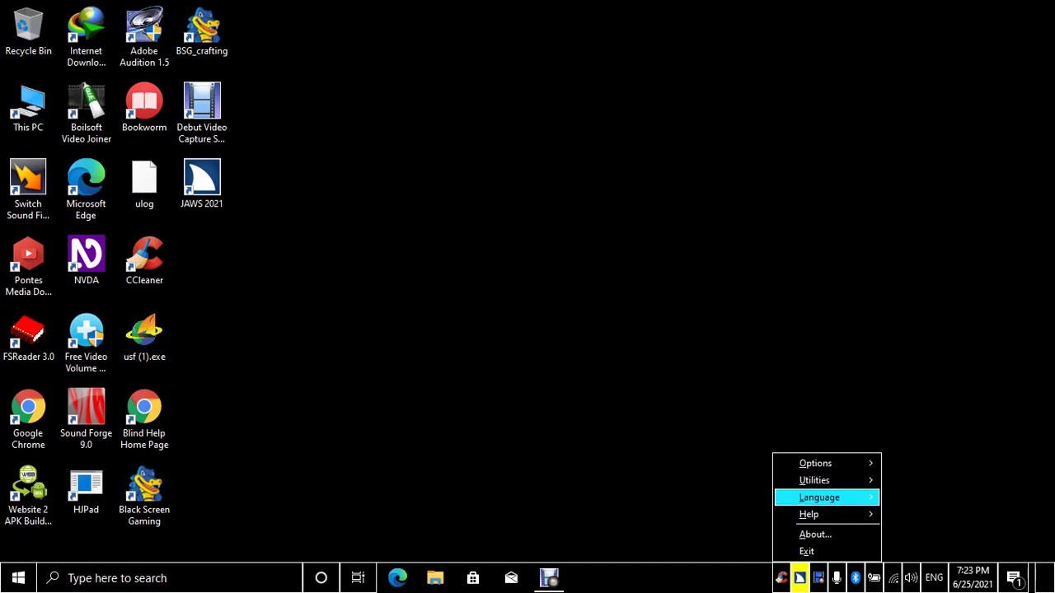
pyautogui.press('Down')
pyautogui.press('Right')
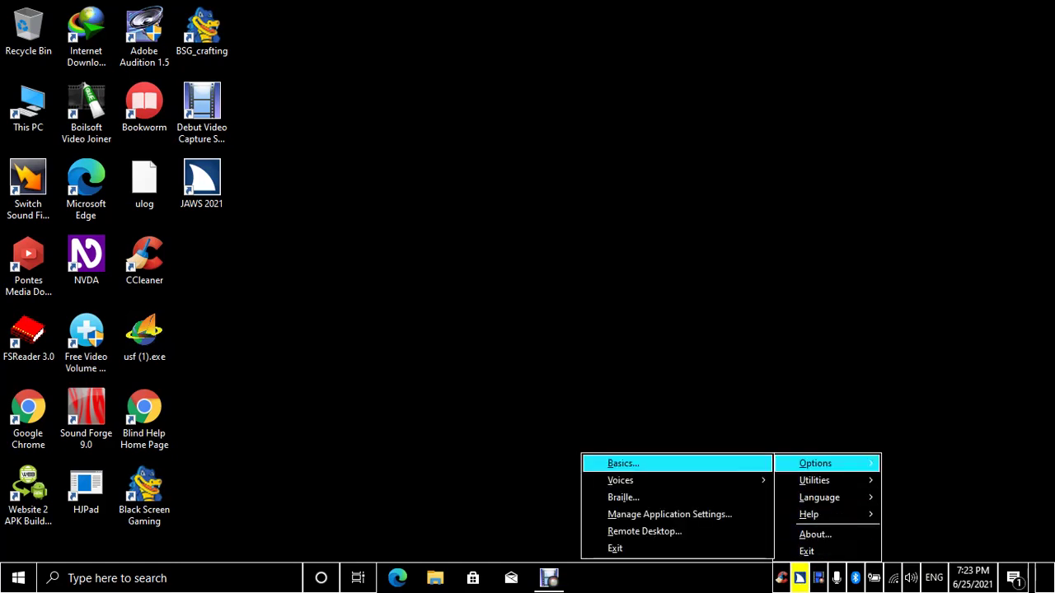
pyautogui.press('Down')
pyautogui.press('Down')
pyautogui.press('Down')
pyautogui.press('Down')
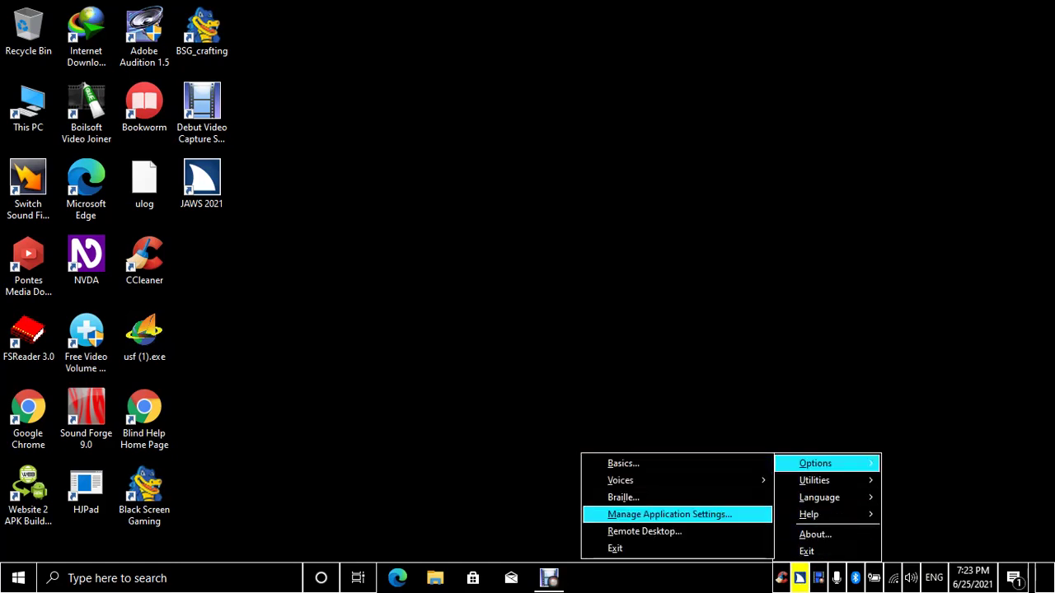
pyautogui.press('Down')
pyautogui.press('Down')
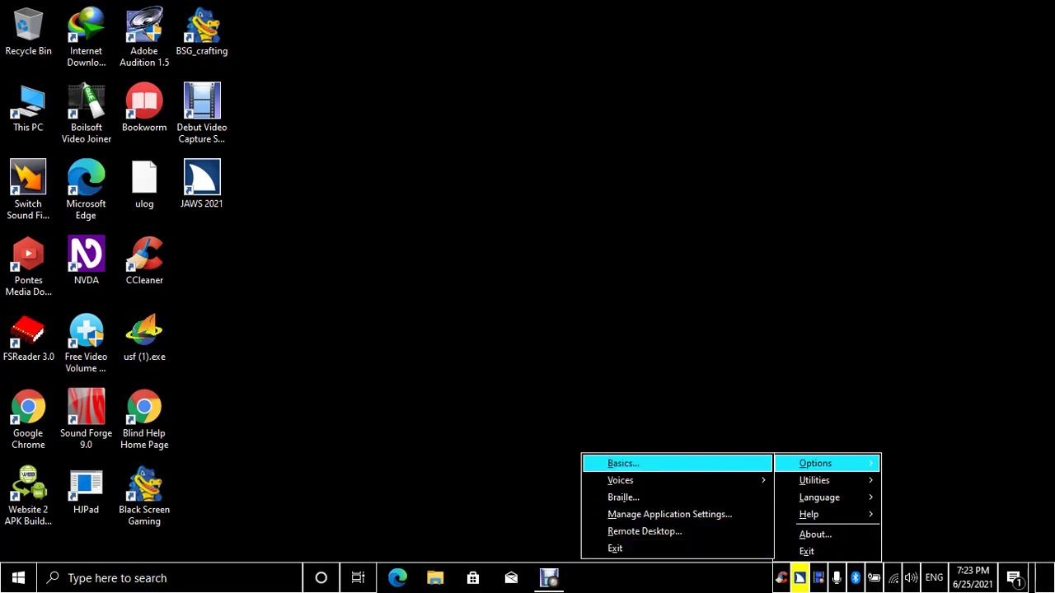
pyautogui.press('Return')
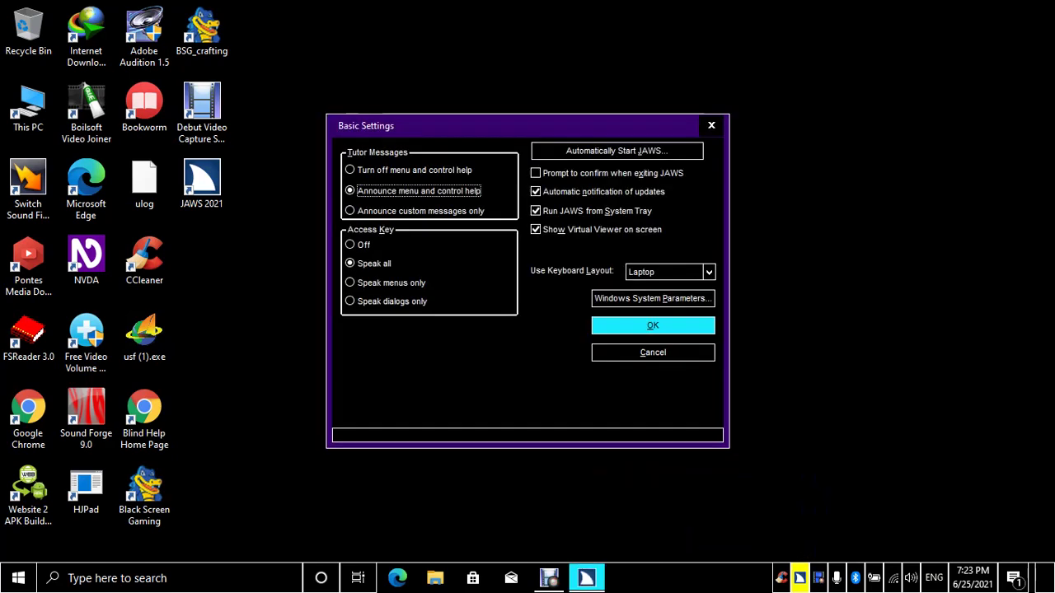
# Turn off automatic notification of updates in the JAWS Basic Settings and save the change
pyautogui.press('Tab')
pyautogui.hotkey('shift', 'Tab')
pyautogui.press('Tab')
pyautogui.press('Tab')
pyautogui.press('Tab')
pyautogui.press('Tab')
pyautogui.hotkey('shift', 'Tab')
pyautogui.press('Tab')
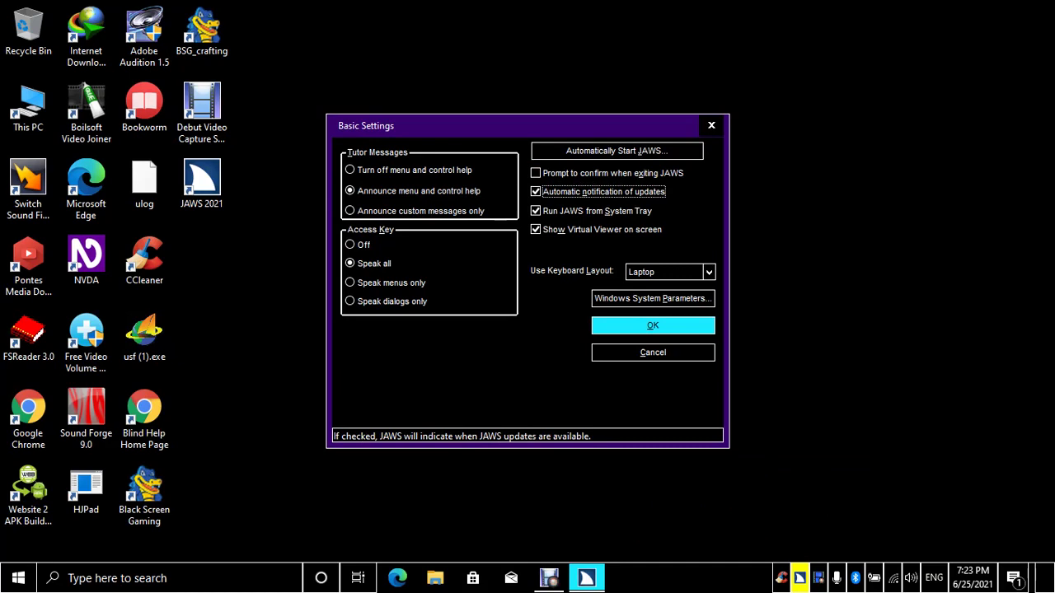
pyautogui.press('space')
pyautogui.press('Tab')
pyautogui.press('Tab')
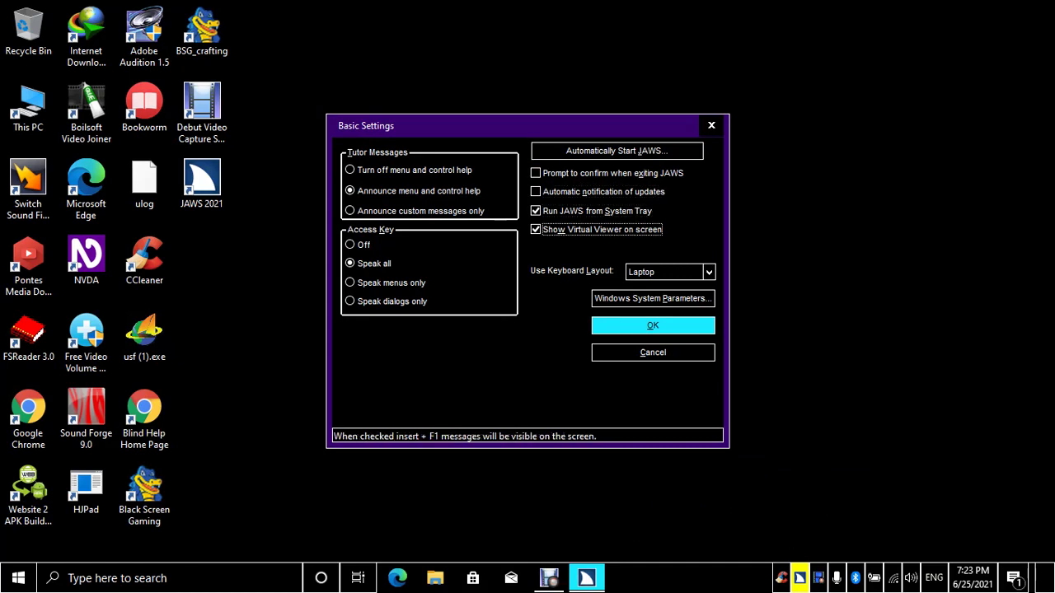
pyautogui.press('Tab')
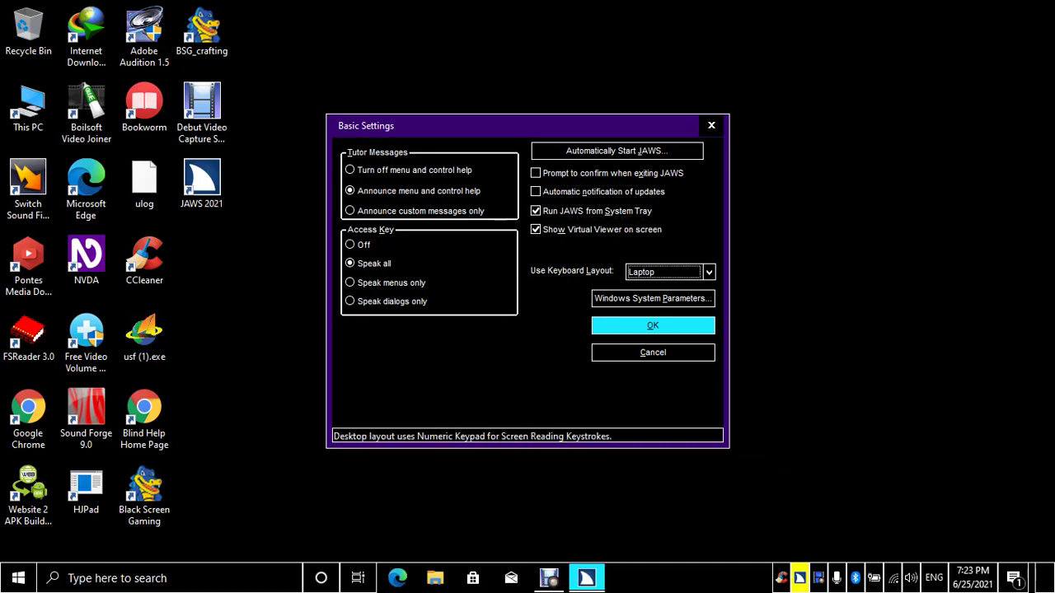
pyautogui.press('Tab')
pyautogui.press('Tab')
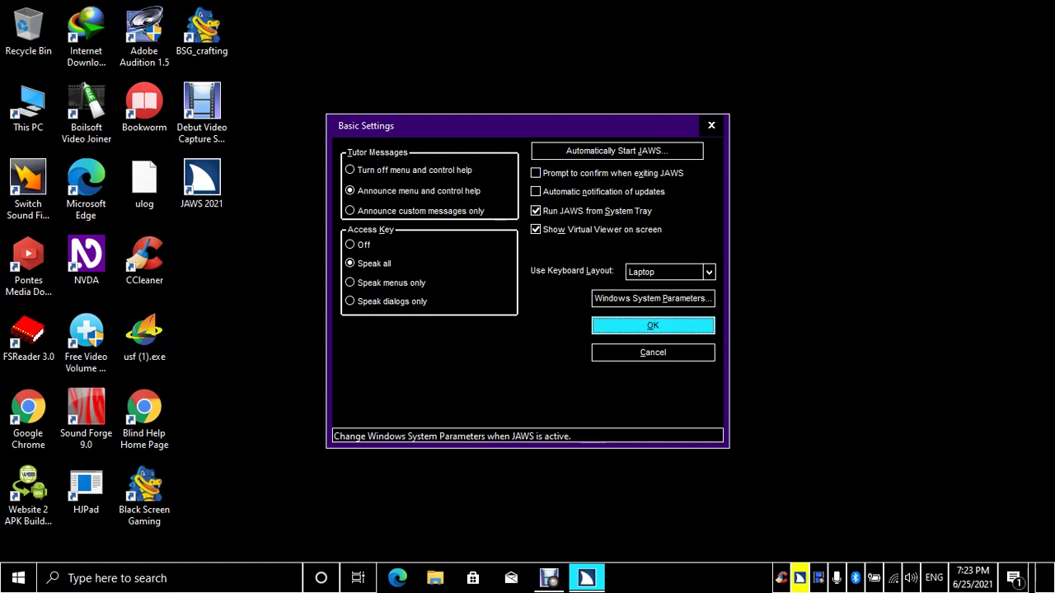
pyautogui.press('Return')
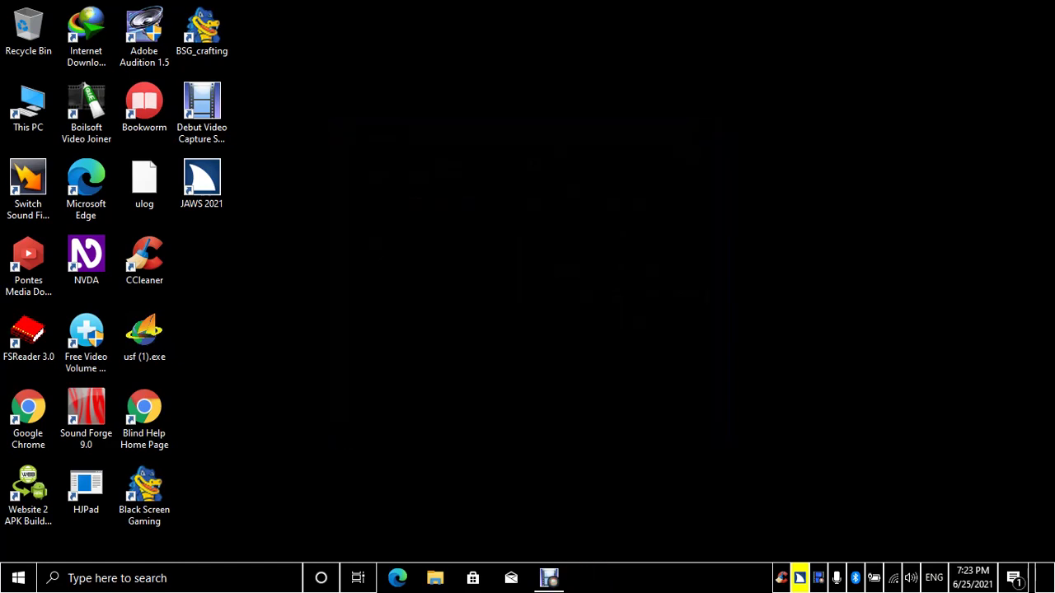